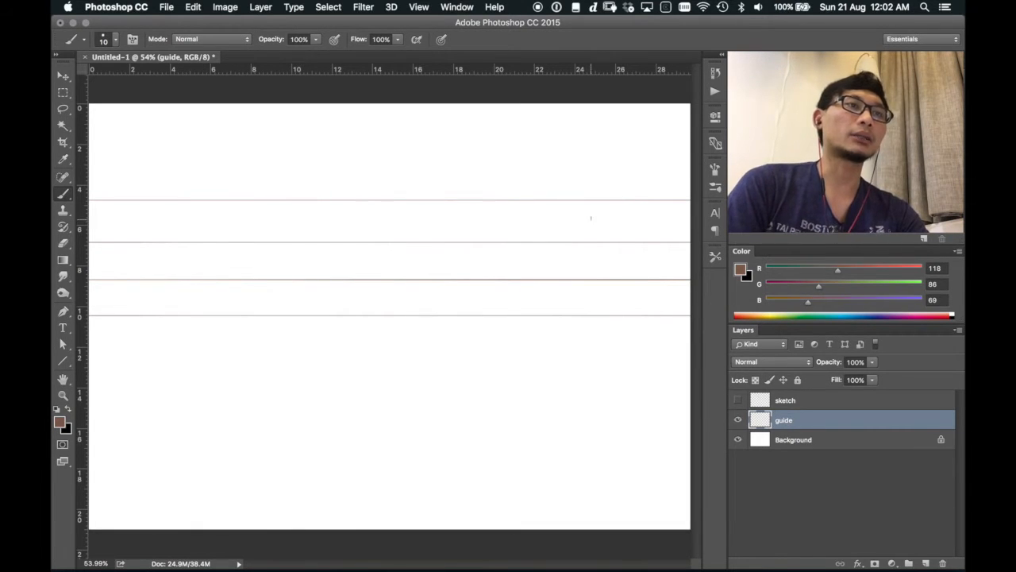
Number the three bands between the guide lines 1, 2 and 3, and mark the first, third and fourth lines beside them.
left_click_drag(592, 217, 590, 305)
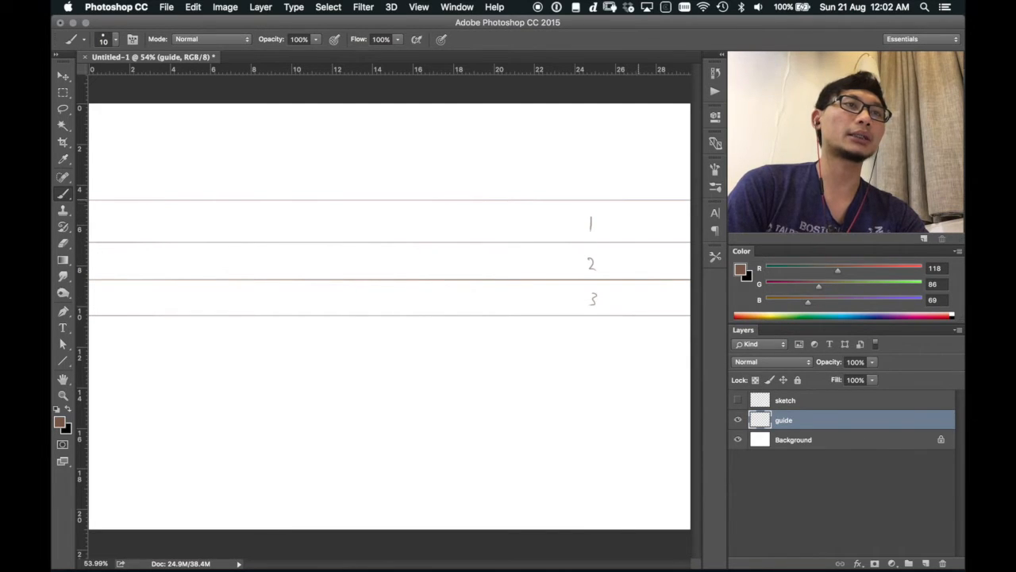
left_click(640, 200)
left_click(641, 279)
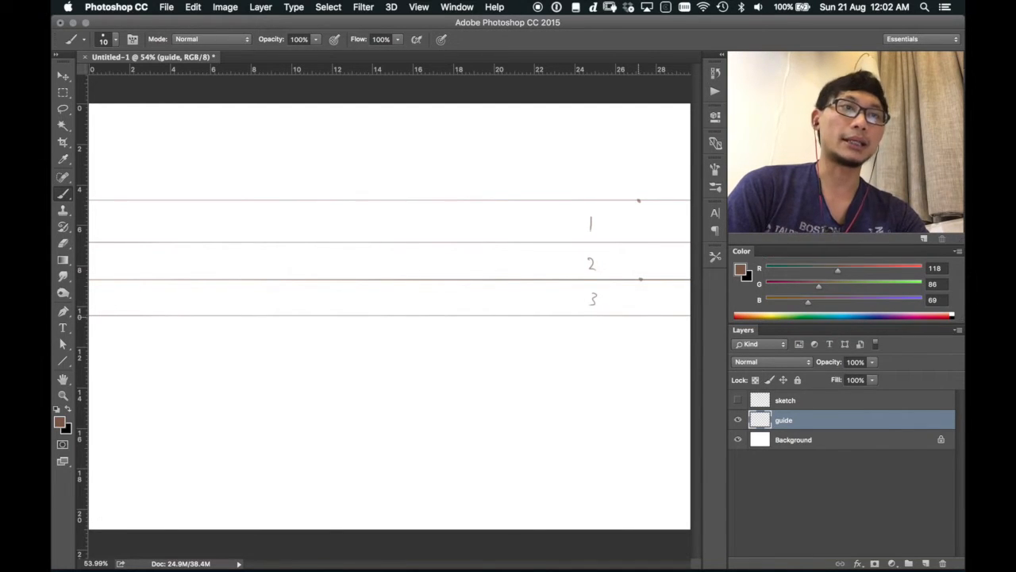
left_click(635, 318)
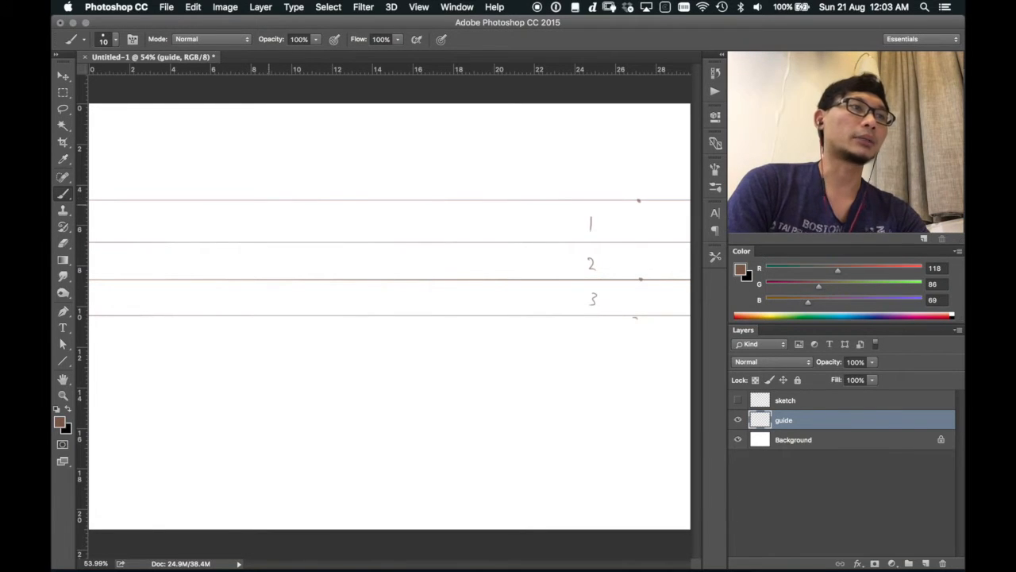
Delete the hidden sketch layer and add a new empty layer named "sketch" above the guide layer.
left_click(786, 403)
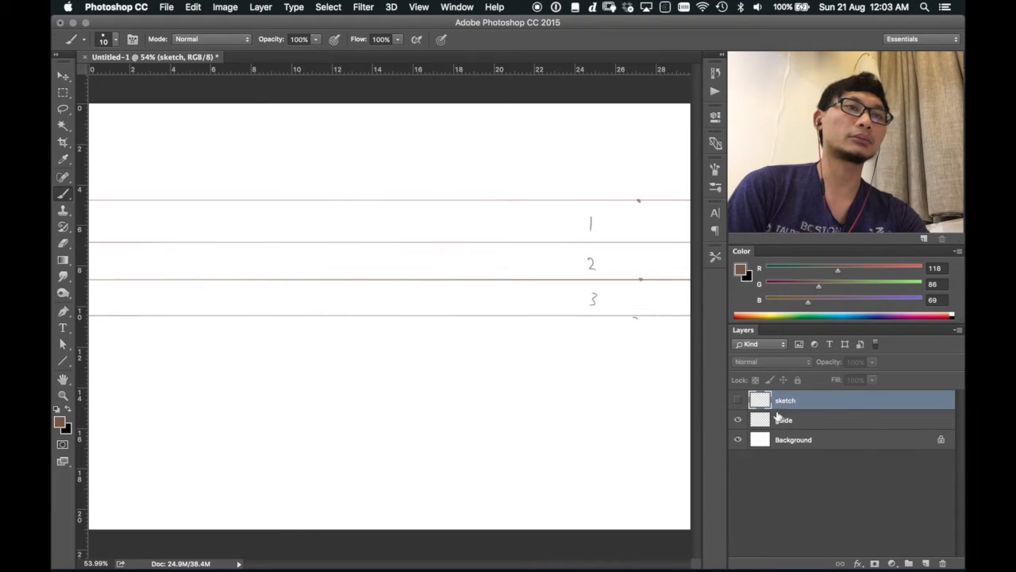
left_click(942, 563)
left_click(602, 207)
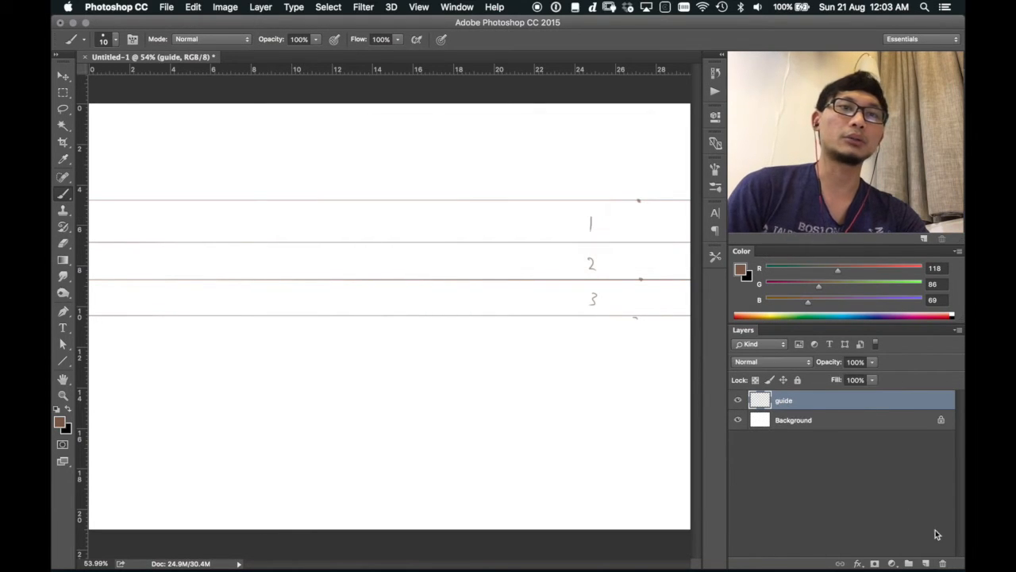
left_click(926, 563)
double_click(785, 400)
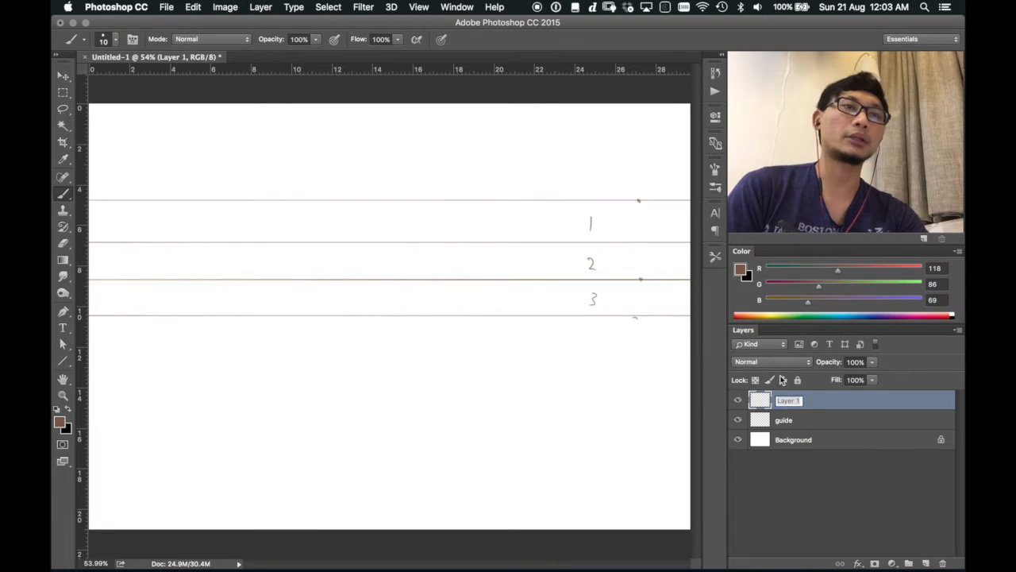
type("sketch")
key("Return")
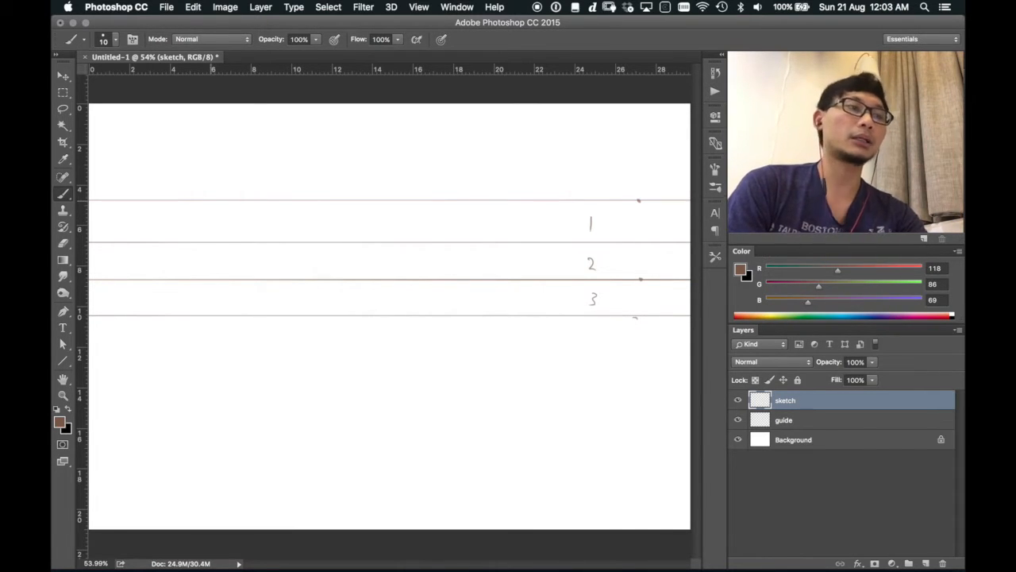
Sketch the head circle across bands 1 and 2, with a vertical centre line running down to the lowest guide line.
mouse_move(265, 203)
left_mouse_down()
mouse_move(230, 251)
mouse_move(289, 213)
mouse_move(276, 200)
mouse_move(260, 276)
mouse_move(289, 216)
left_mouse_up()
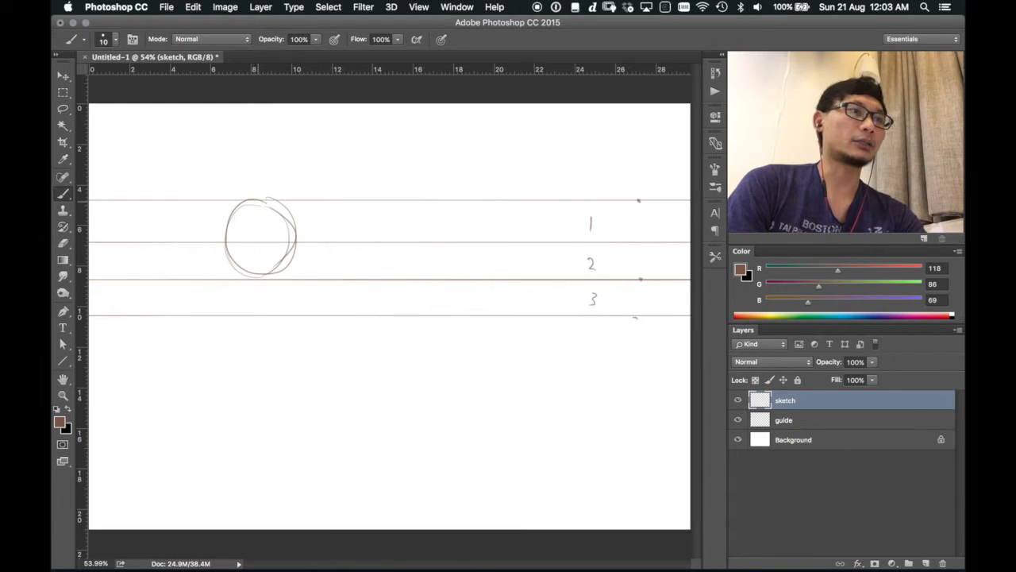
left_click_drag(258, 205, 258, 324)
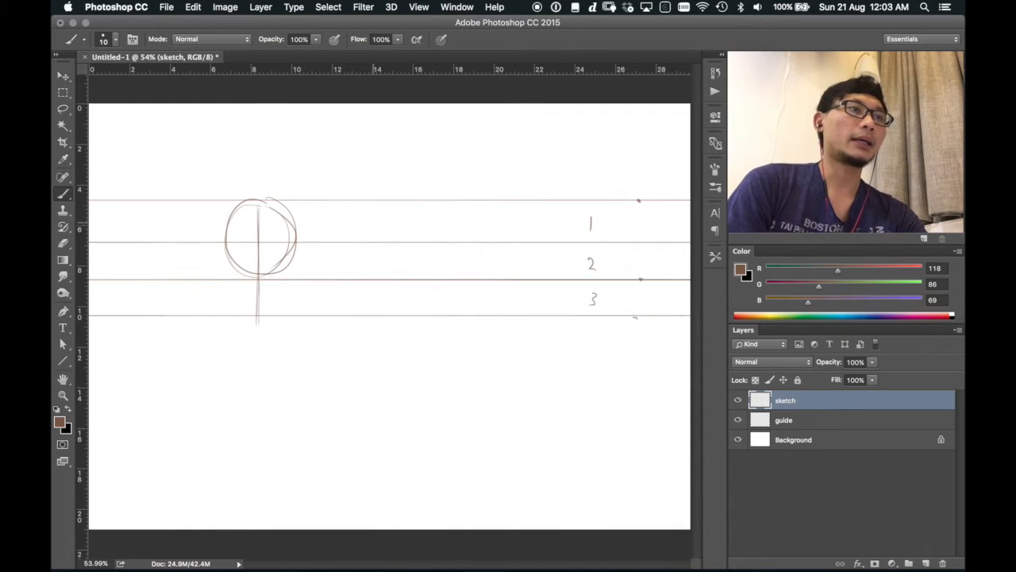
mouse_move(270, 199)
left_mouse_down()
mouse_move(238, 279)
mouse_move(276, 270)
left_mouse_up()
mouse_move(278, 207)
left_mouse_down()
mouse_move(289, 219)
mouse_move(279, 272)
left_mouse_up()
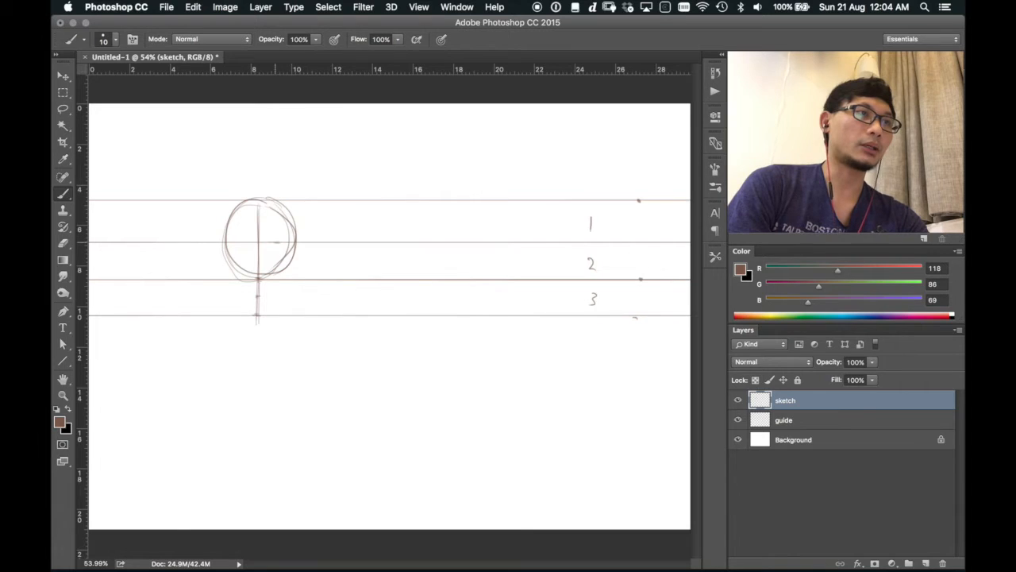
Draw two arched eyebrows along the second guide line, one on each side of the face's centre line.
key("super+space")
mouse_move(275, 247)
left_mouse_down()
mouse_move(325, 246)
mouse_move(320, 297)
mouse_move(344, 295)
left_mouse_up()
key("space")
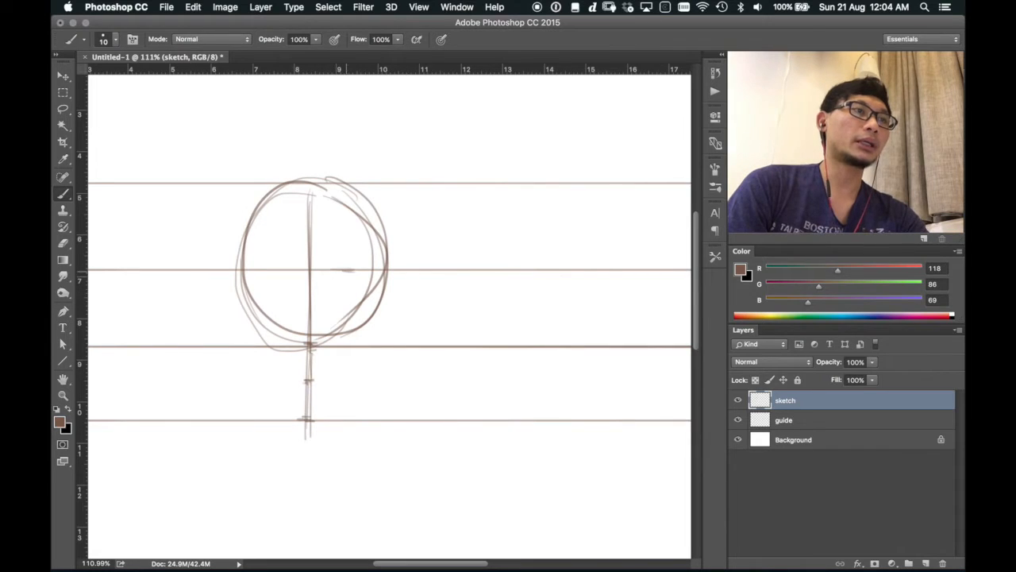
left_click_drag(329, 276, 367, 275)
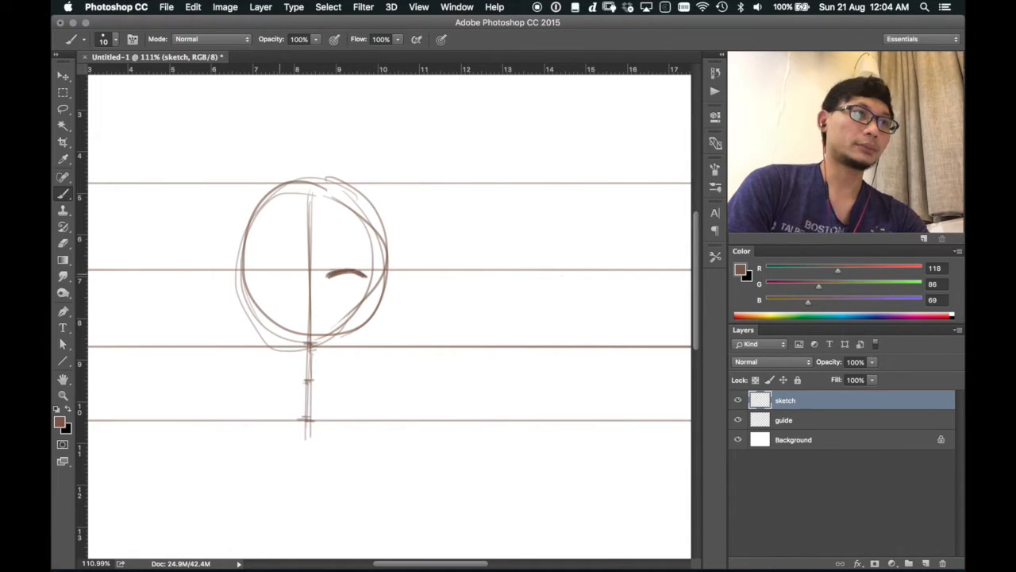
mouse_move(280, 276)
left_mouse_down()
mouse_move(296, 273)
mouse_move(254, 271)
left_mouse_up()
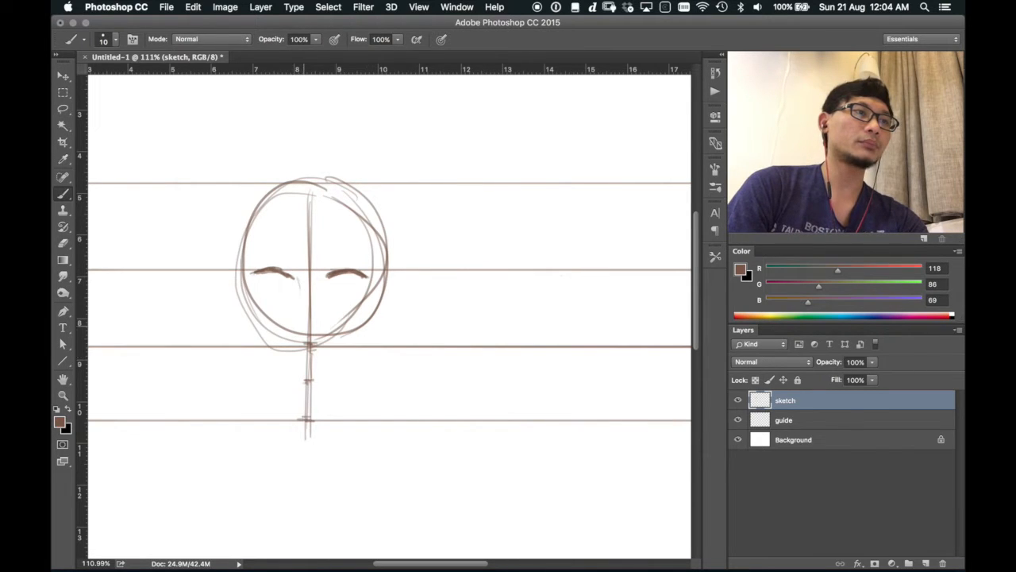
Draw the base of the nose at the third guide line and both eyes just beneath the eyebrows.
mouse_move(303, 327)
left_mouse_down()
mouse_move(304, 349)
mouse_move(323, 346)
mouse_move(315, 348)
left_mouse_up()
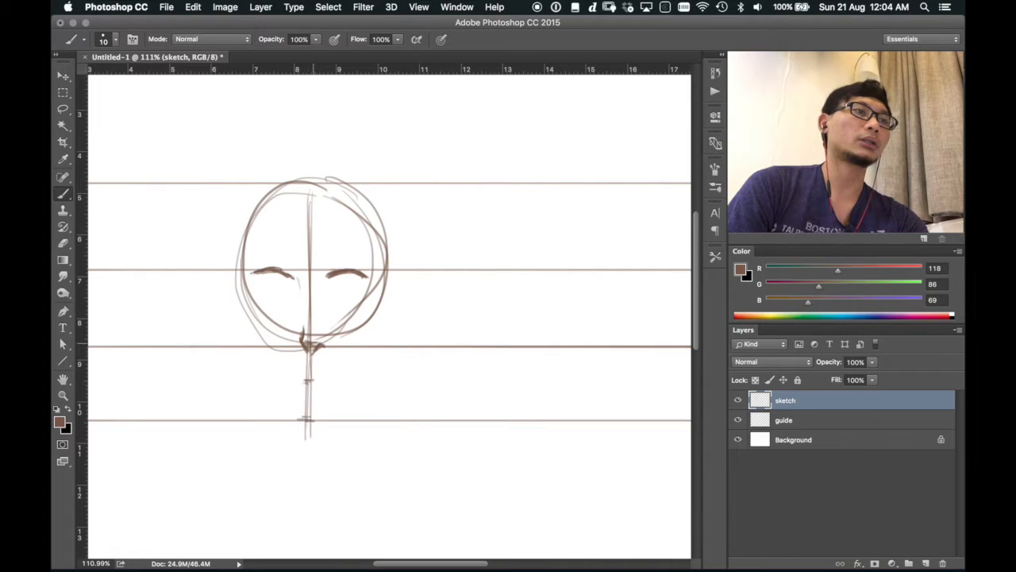
mouse_move(342, 284)
left_mouse_down()
mouse_move(332, 290)
mouse_move(353, 281)
mouse_move(366, 293)
mouse_move(329, 290)
left_mouse_up()
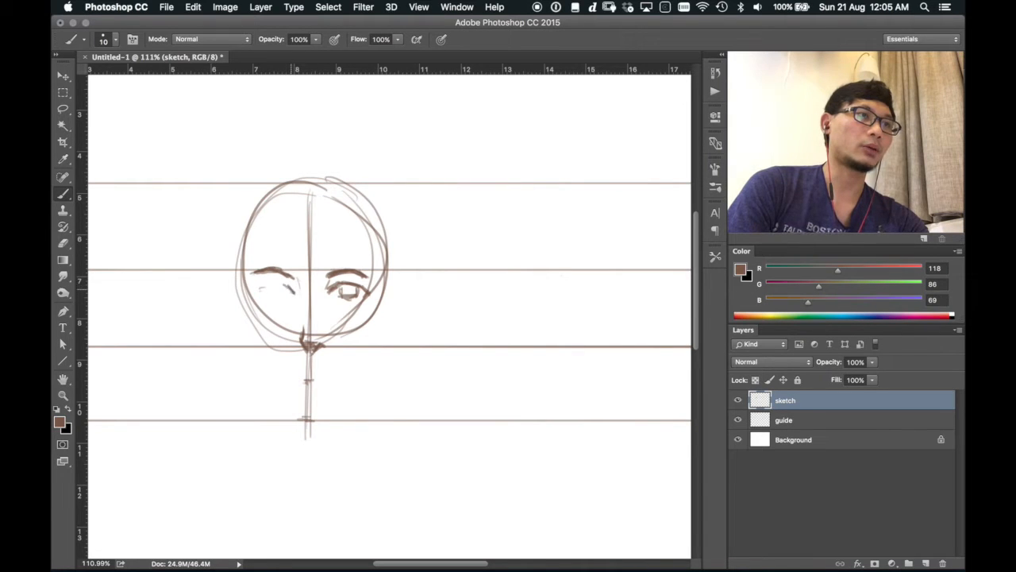
mouse_move(291, 285)
left_mouse_down()
mouse_move(255, 290)
mouse_move(328, 288)
mouse_move(304, 300)
mouse_move(321, 295)
left_mouse_up()
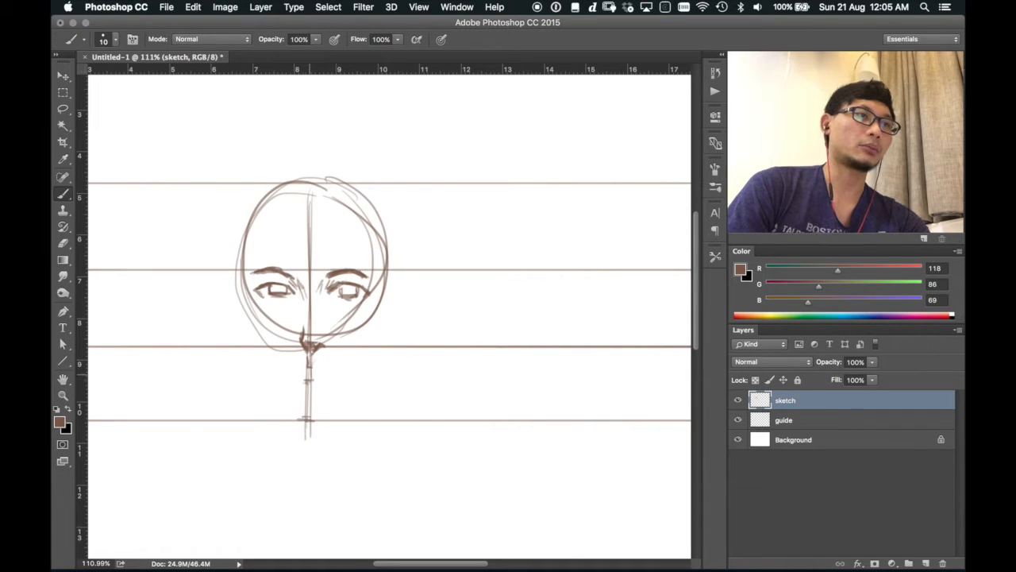
Draw a wide mouth line below the nose and a short lower-lip mark beneath it, undoing the first lip strokes.
mouse_move(300, 368)
left_mouse_down()
mouse_move(341, 375)
mouse_move(284, 372)
left_mouse_up()
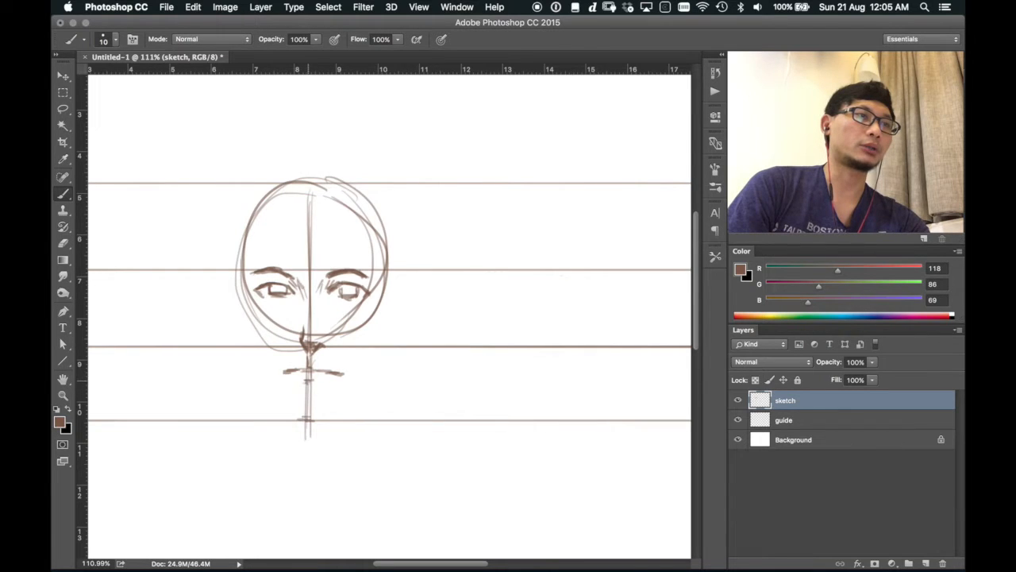
left_click_drag(306, 389, 314, 389)
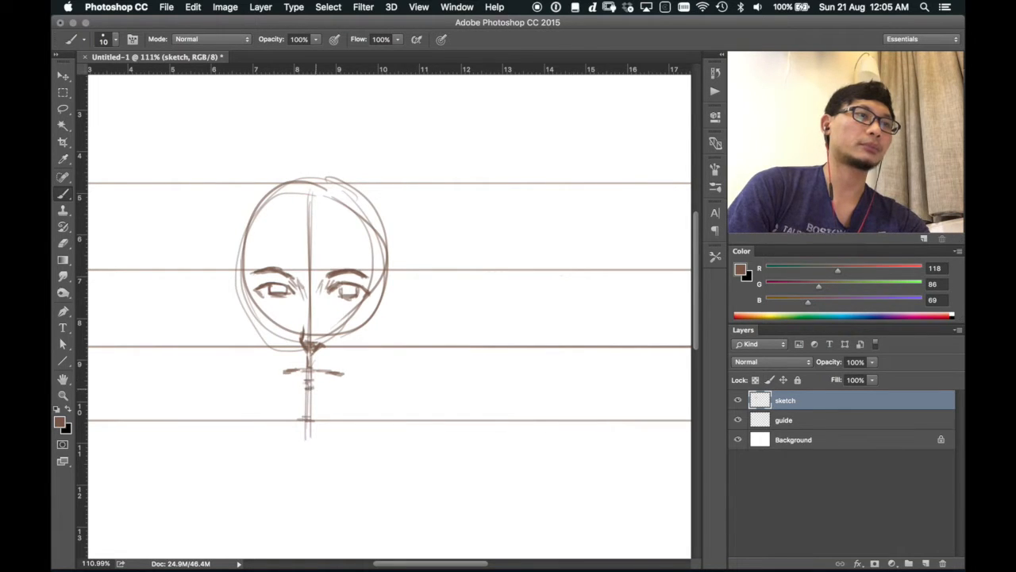
key("super+alt+z")
key("super+alt+z")
key("super+alt+z")
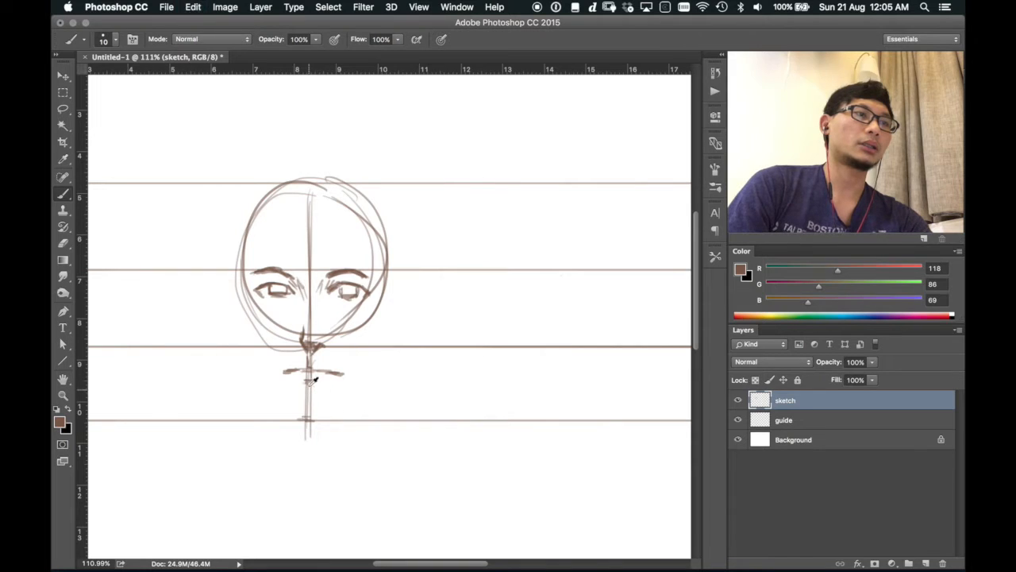
left_click_drag(312, 382, 313, 387)
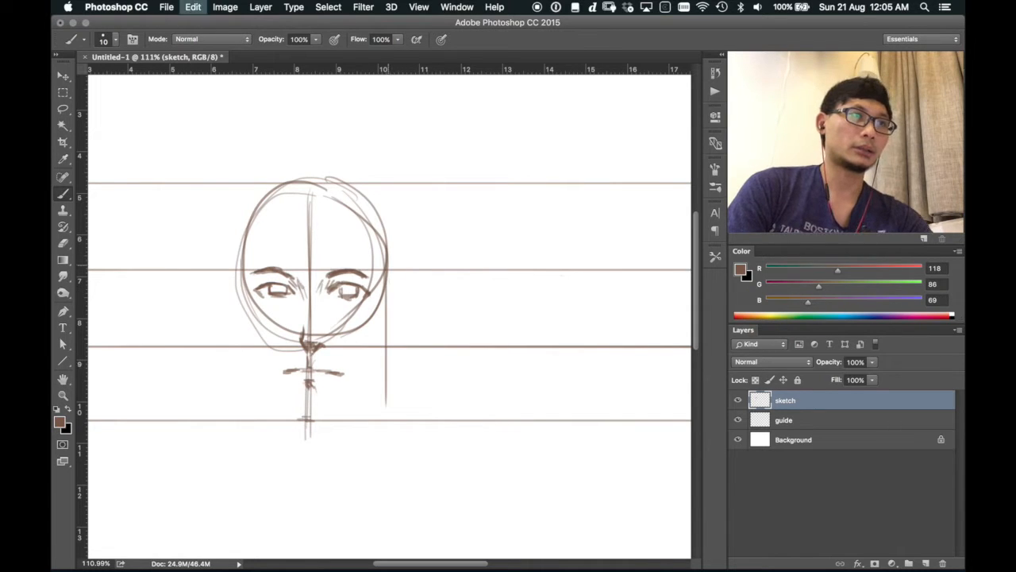
Draw the sides of the face down from both edges of the head circle, redoing the left side slightly slanted inward.
left_click_drag(386, 249, 386, 402)
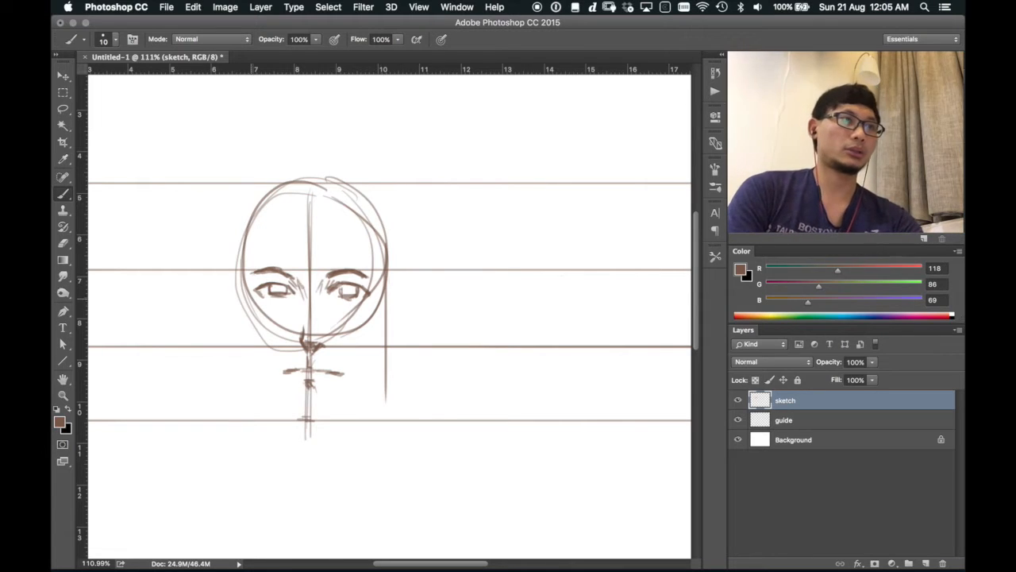
left_click_drag(394, 299, 349, 300)
key("b")
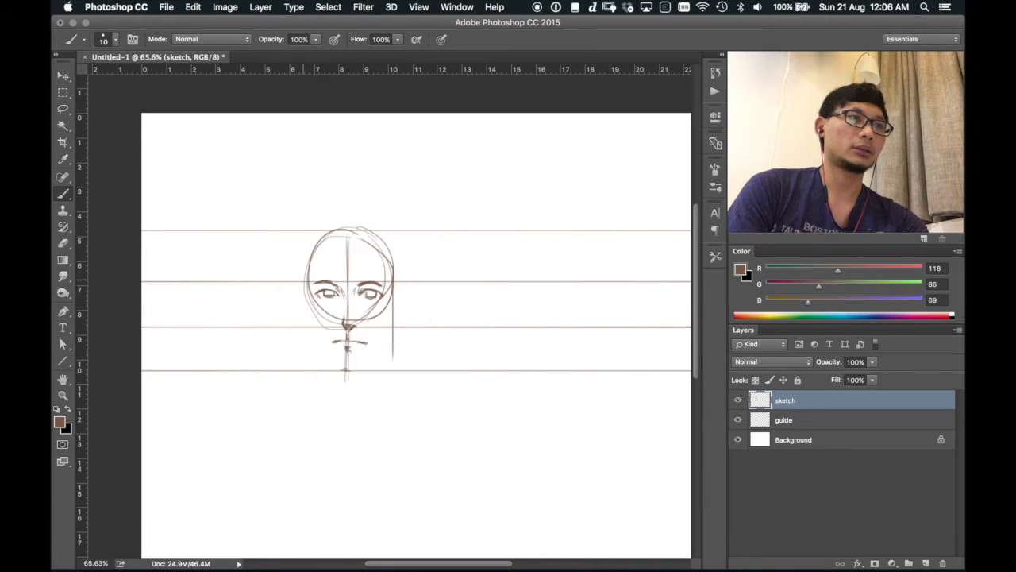
left_click_drag(308, 279, 308, 346)
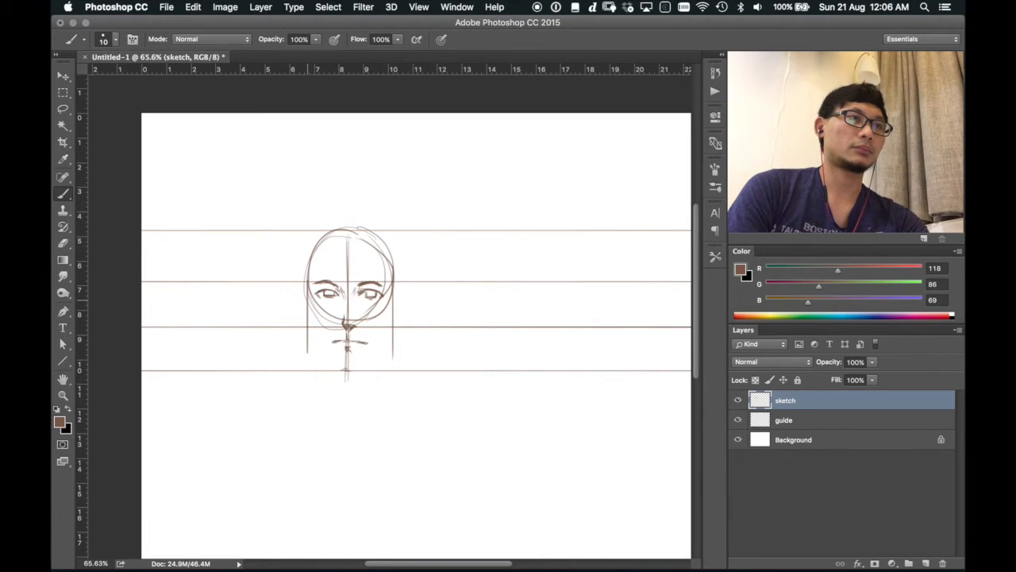
key("super+z")
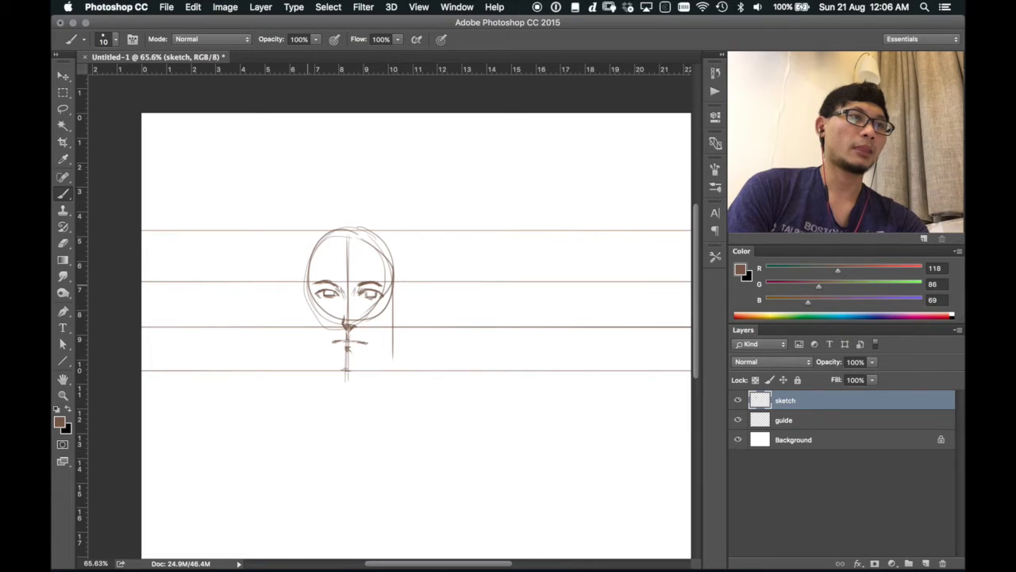
left_click_drag(309, 284, 312, 343)
left_click_drag(394, 280, 392, 338)
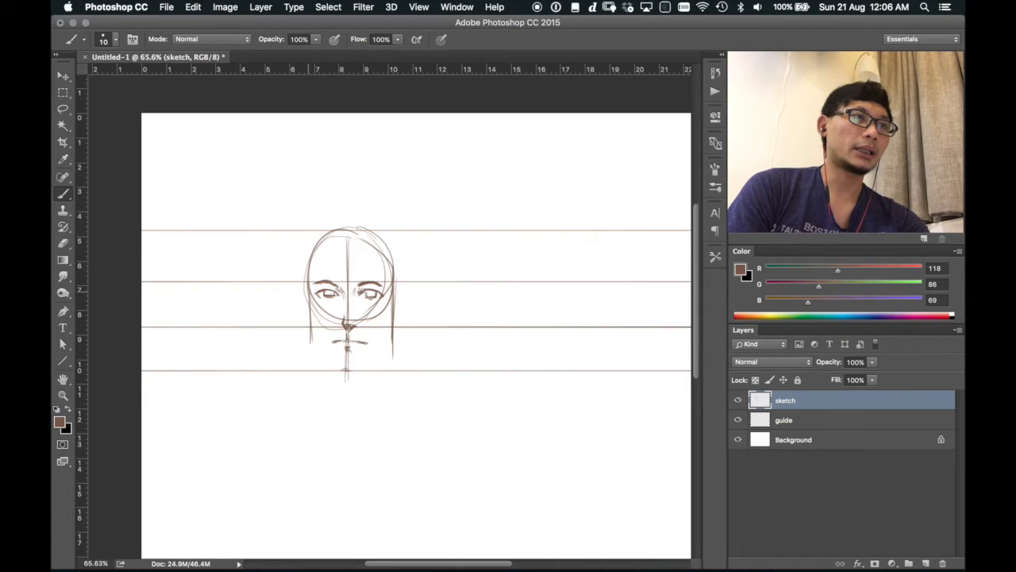
Draw the left ear between the brow and nose lines, and shape both jaw sides converging to a chin at the lowest guide line.
left_click_drag(307, 292, 303, 319)
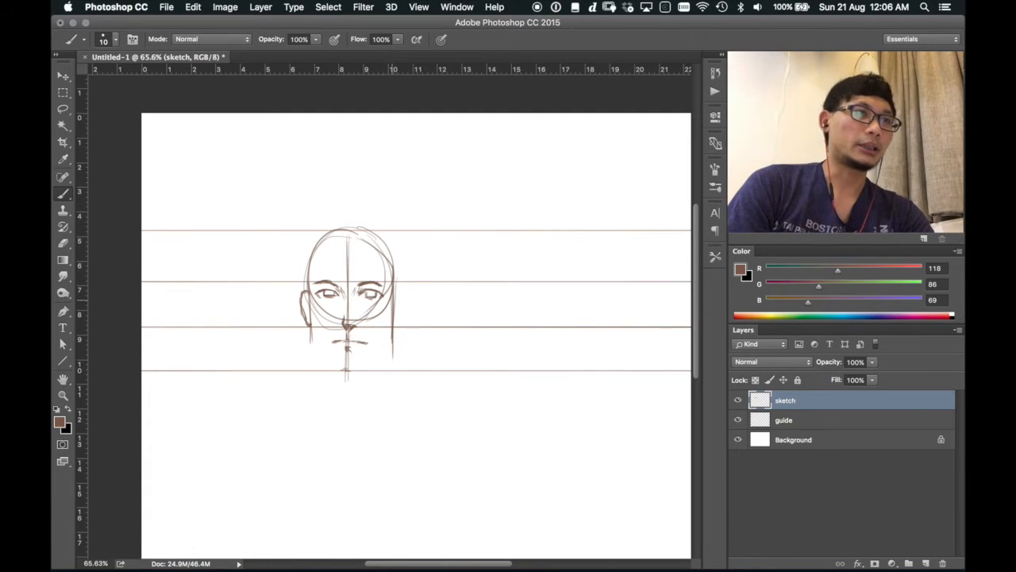
left_click_drag(313, 300, 311, 358)
mouse_move(307, 248)
left_mouse_down()
mouse_move(306, 308)
mouse_move(339, 361)
left_mouse_up()
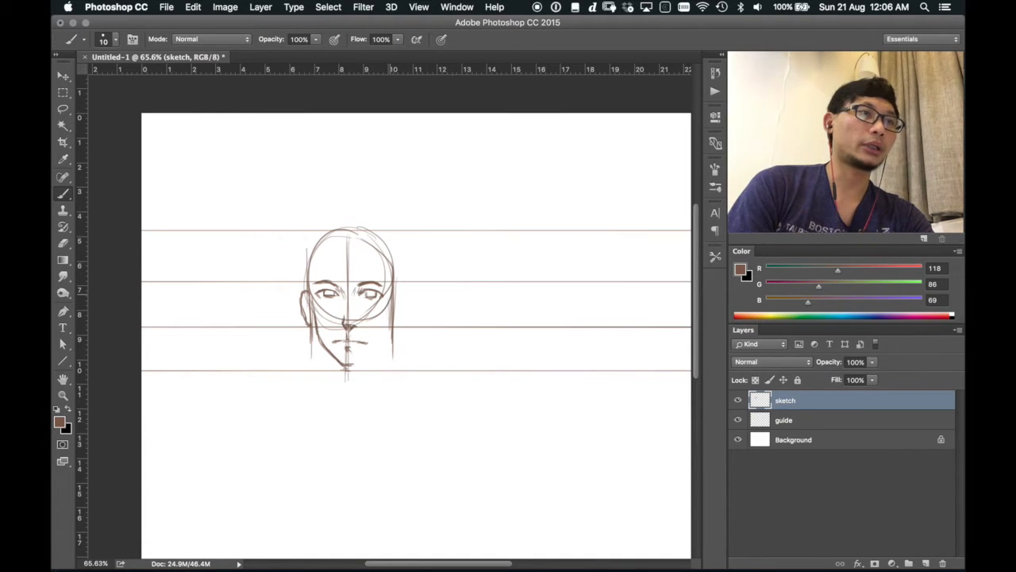
mouse_move(387, 311)
left_mouse_down()
mouse_move(387, 332)
mouse_move(357, 363)
left_mouse_up()
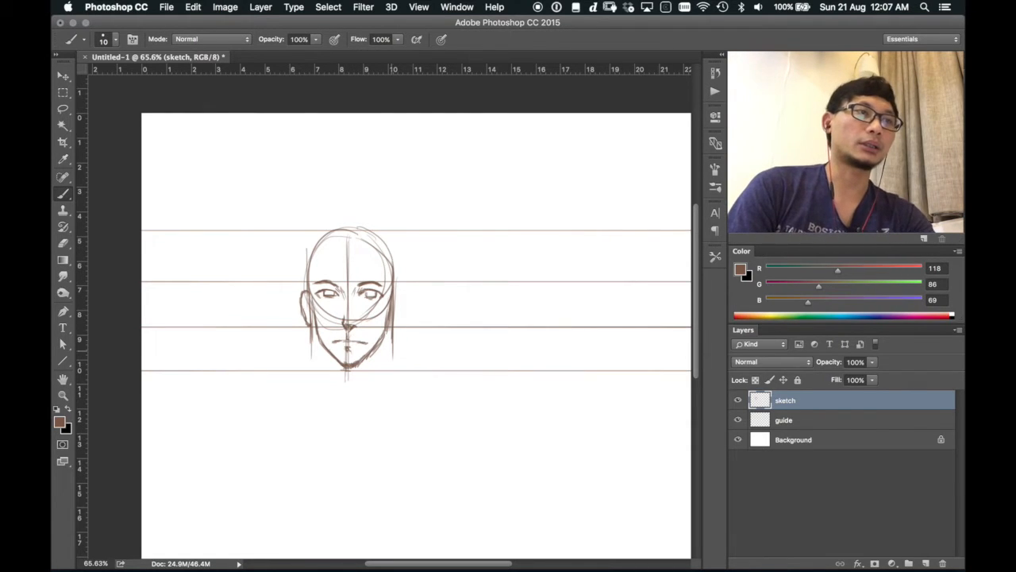
Erase the ends of the mouth line and redraw the lips narrower below the nose, undoing unwanted strokes.
key("e")
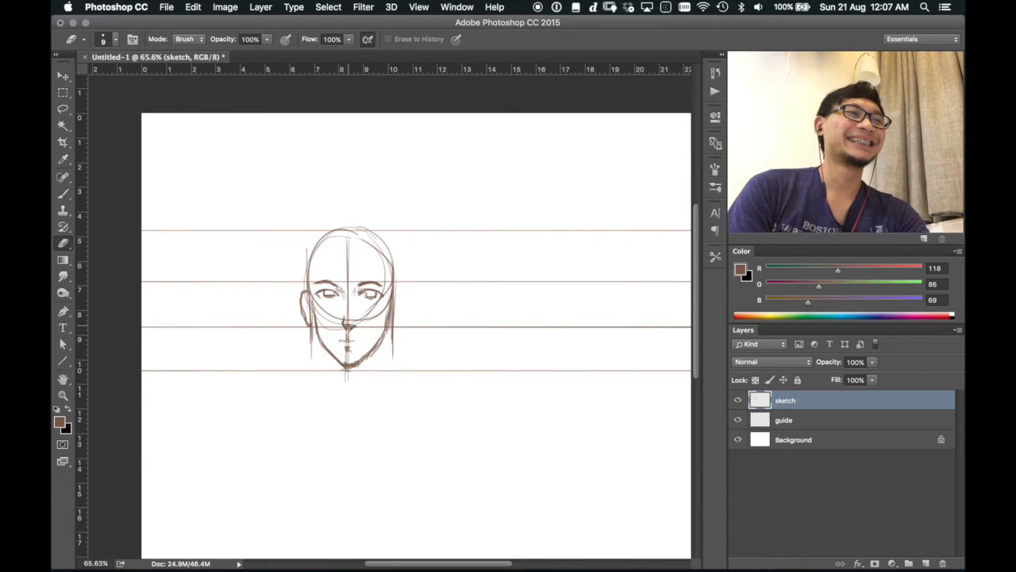
key("b")
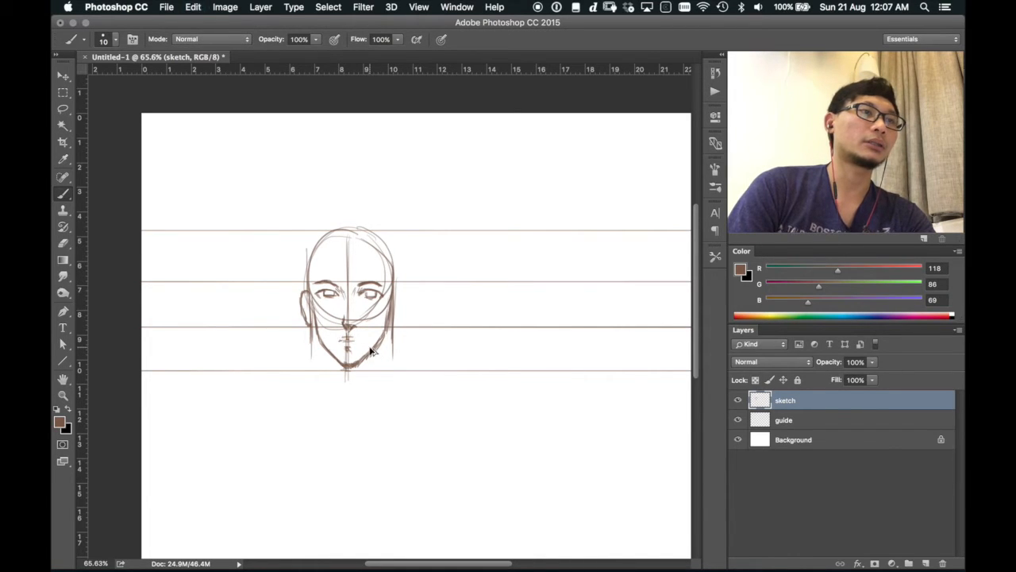
key("super+alt+z")
key("super+alt+z")
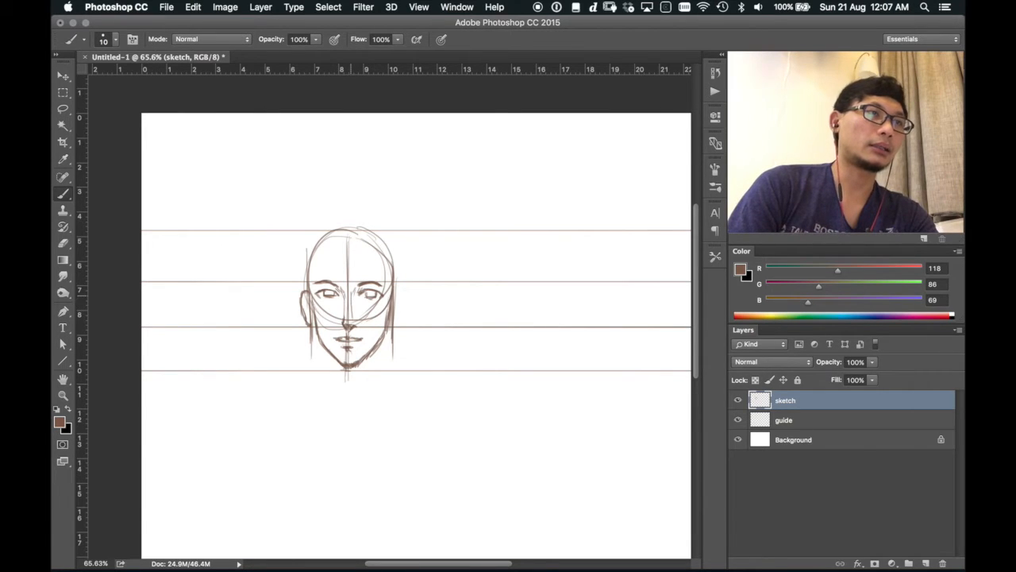
key("alt+super+z")
key("alt+super+z")
key("alt+super+z")
key("alt+super+z")
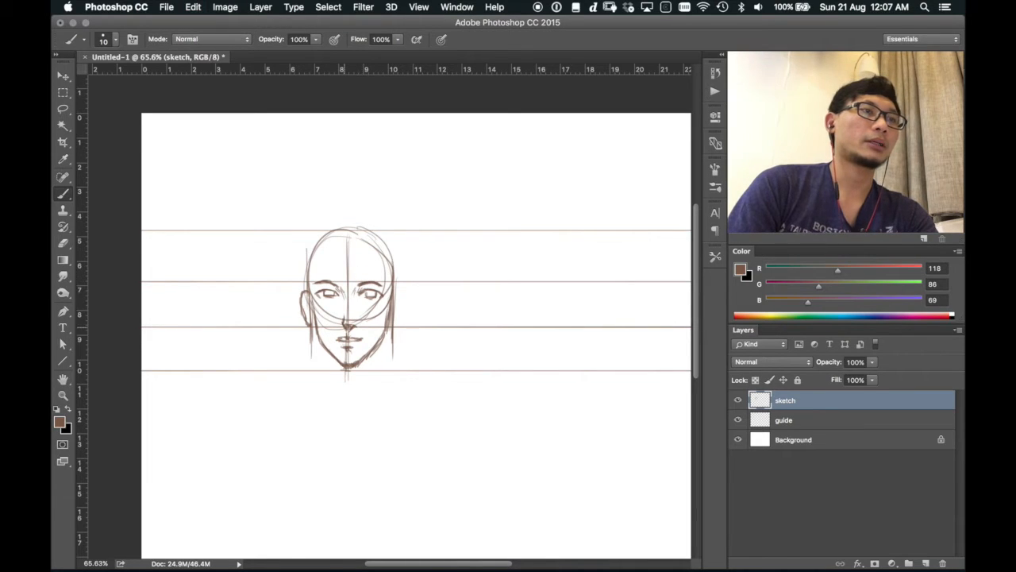
key("alt+super+z")
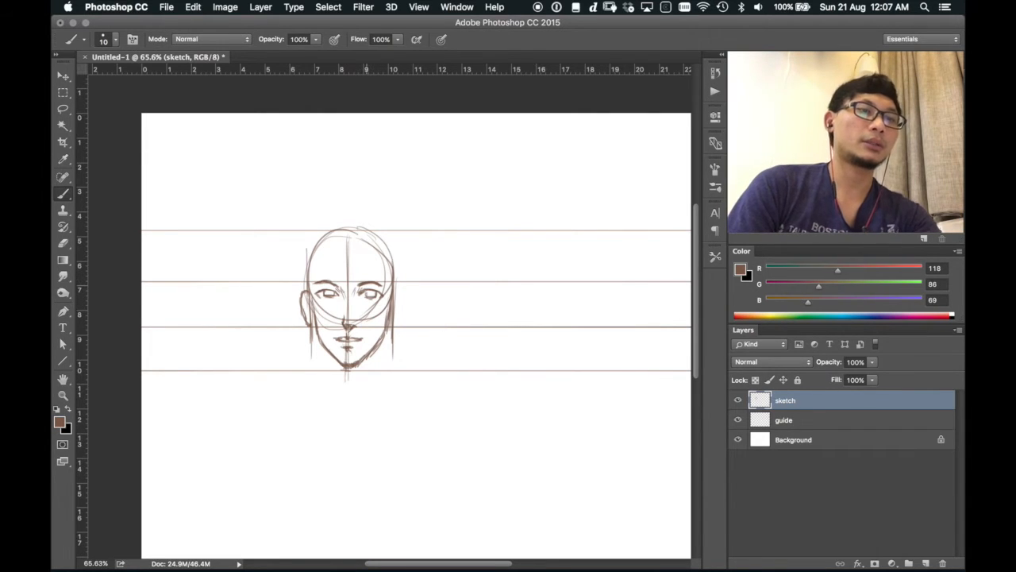
Lasso both eyes with their brows and move them slightly down so they sit just below the brow guide line, then deselect.
key("l")
mouse_move(343, 282)
left_mouse_down()
mouse_move(318, 280)
mouse_move(313, 296)
mouse_move(326, 310)
mouse_move(379, 313)
mouse_move(395, 295)
mouse_move(363, 278)
mouse_move(347, 284)
left_mouse_up()
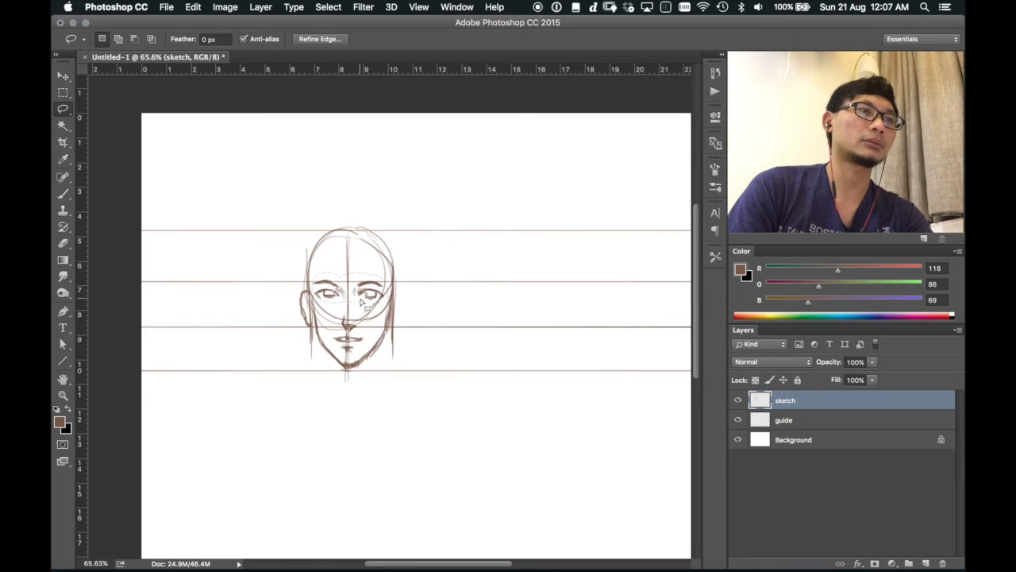
key("v")
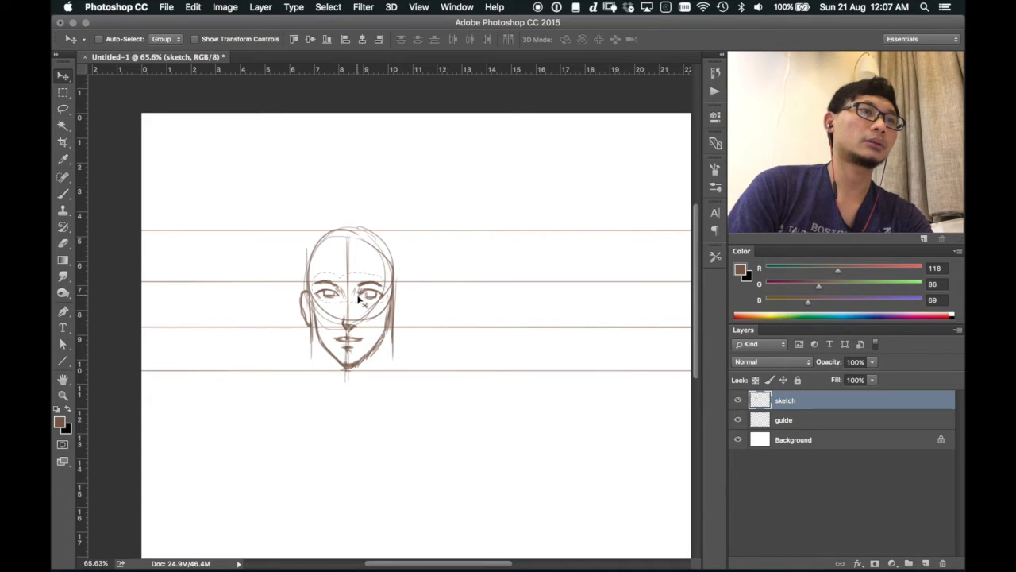
left_click_drag(358, 297, 360, 303)
key("super+d")
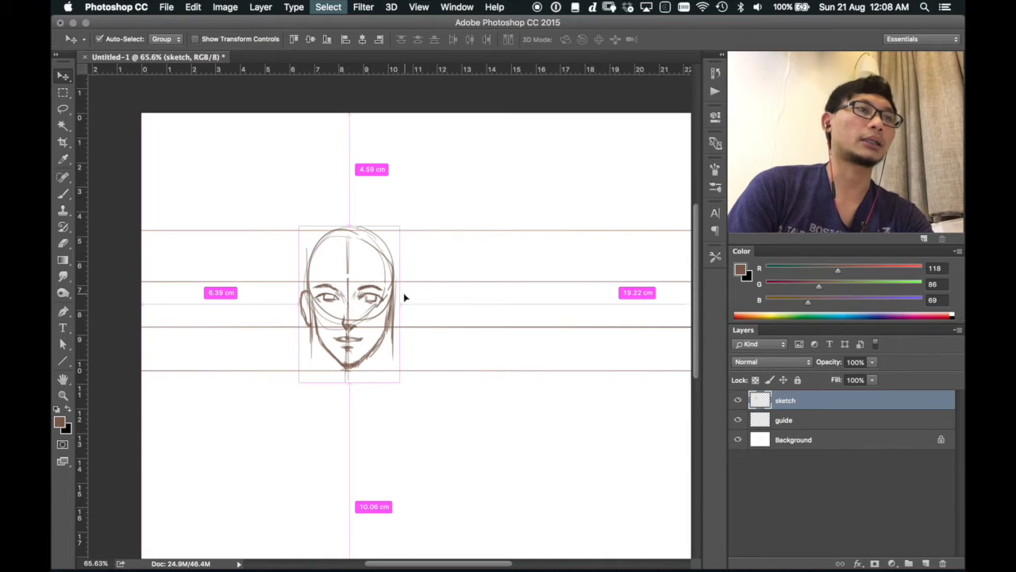
key("b")
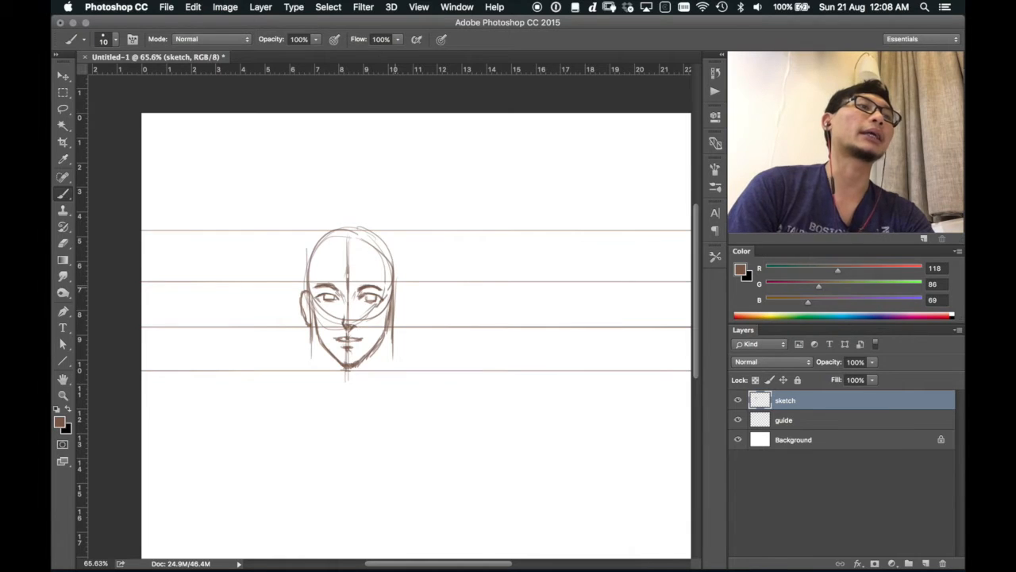
Fit the whole canvas in view and draw the missing ear on the head's right side between the brow and nose lines.
key("z")
mouse_move(395, 286)
left_mouse_down()
mouse_move(349, 285)
mouse_move(376, 284)
left_mouse_up()
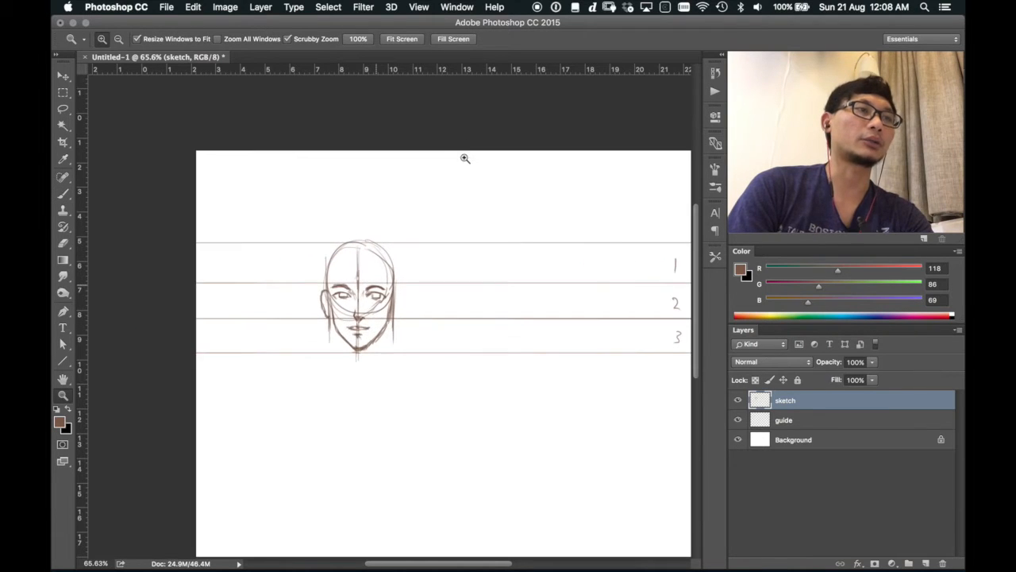
left_click(445, 44)
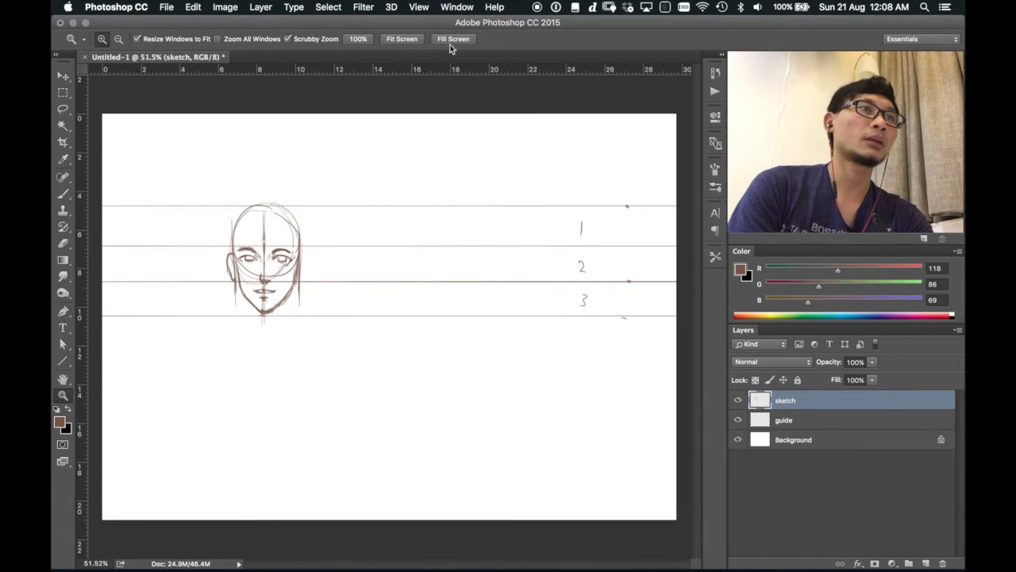
left_click(409, 42)
key("b")
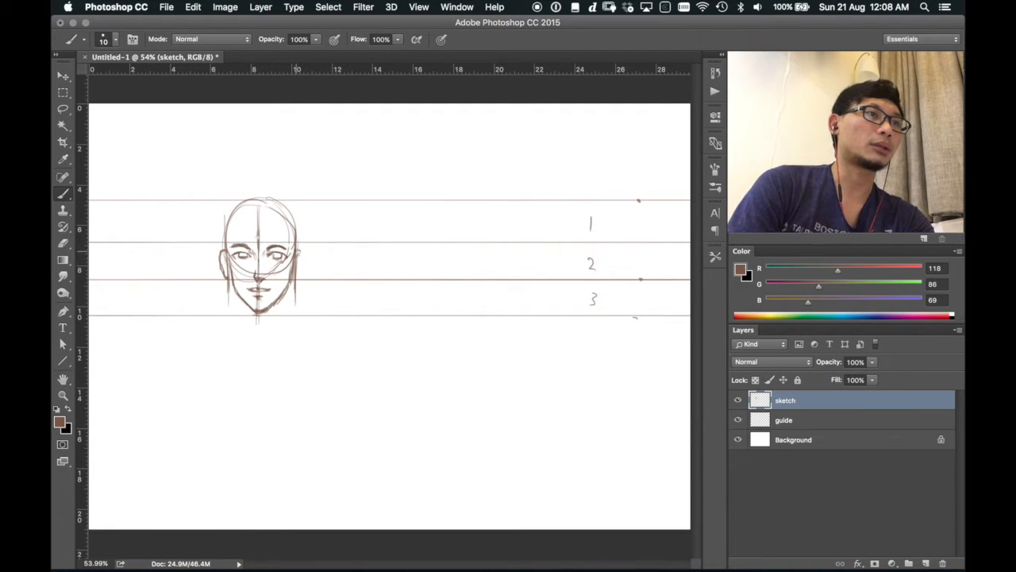
left_click_drag(298, 251, 301, 255)
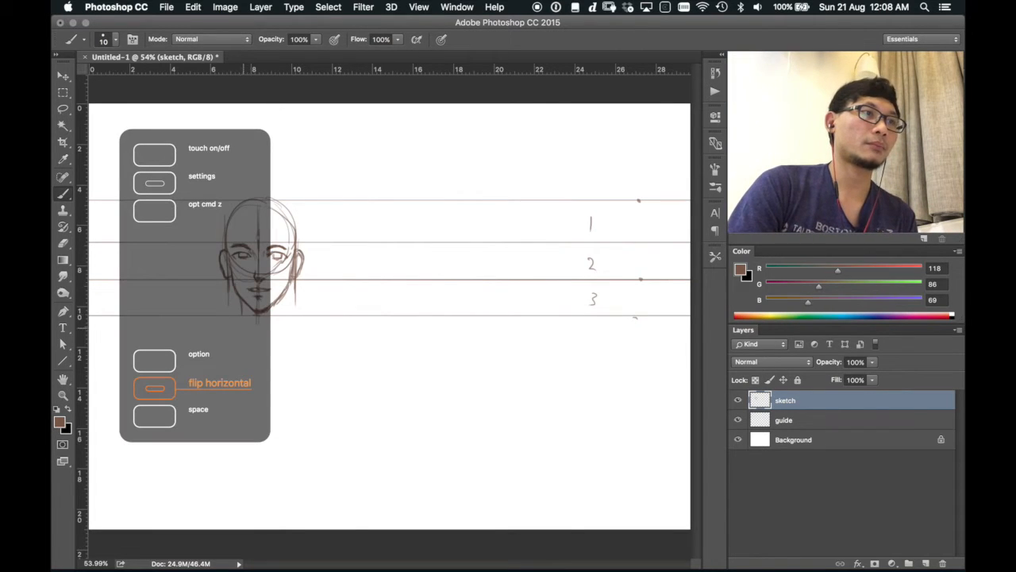
Flip the canvas horizontally, rotate the lassoed left eye and brow by 4.10 degrees, and nudge them slightly up.
key("super+shift+h")
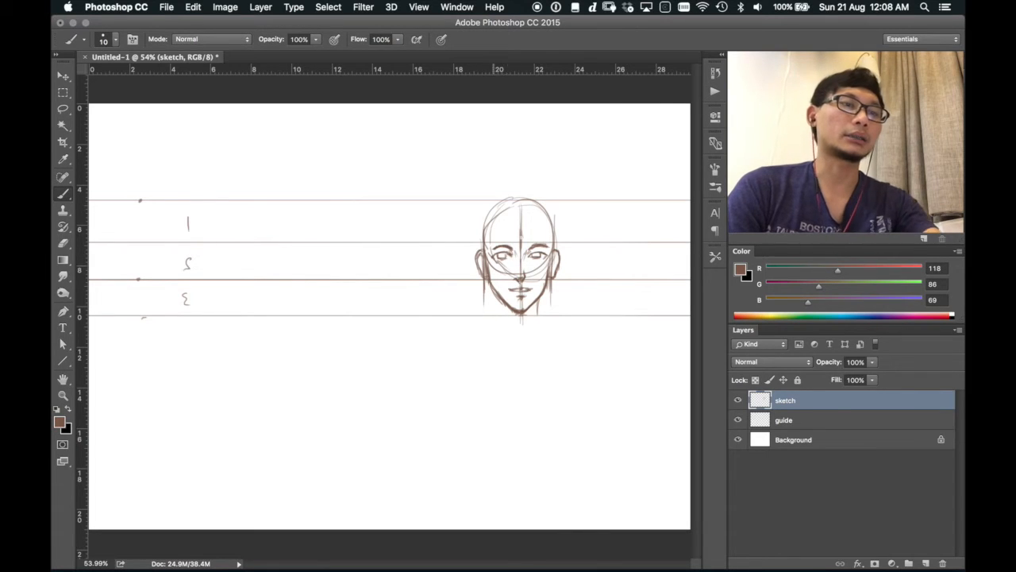
key("l")
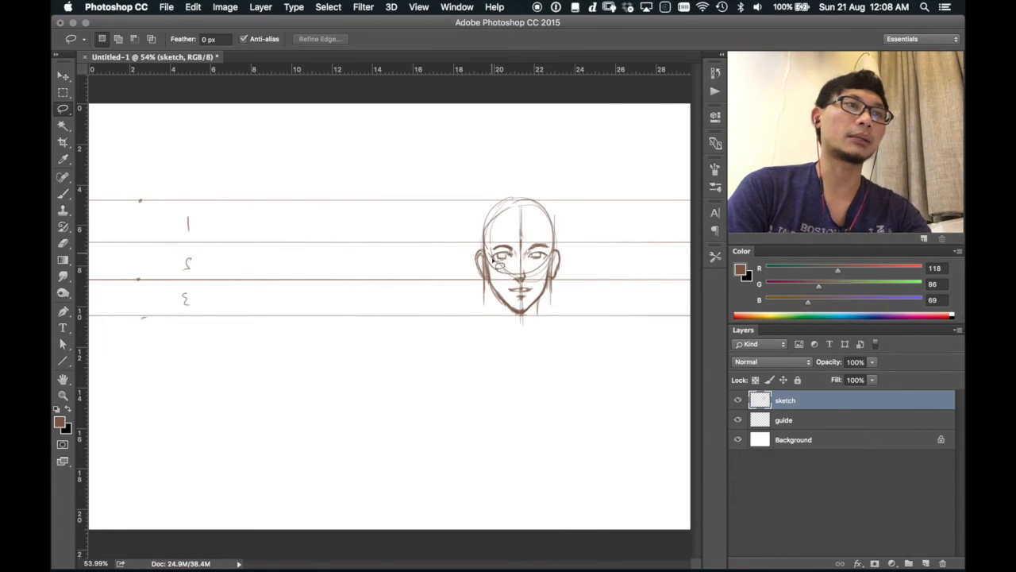
mouse_move(522, 261)
left_mouse_down()
mouse_move(490, 254)
mouse_move(525, 265)
left_mouse_up()
key("super+t")
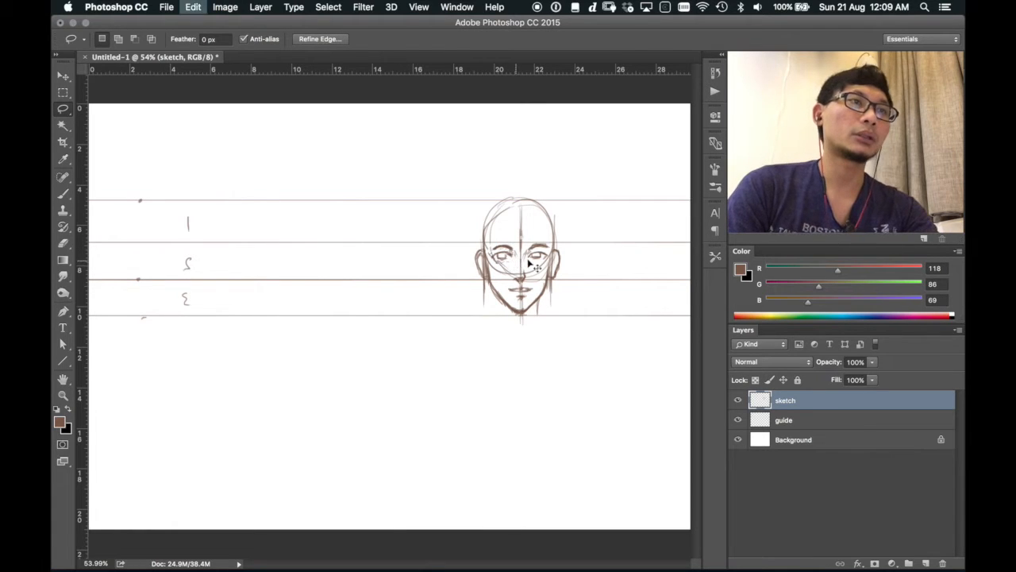
left_click_drag(521, 238, 524, 240)
key("Up")
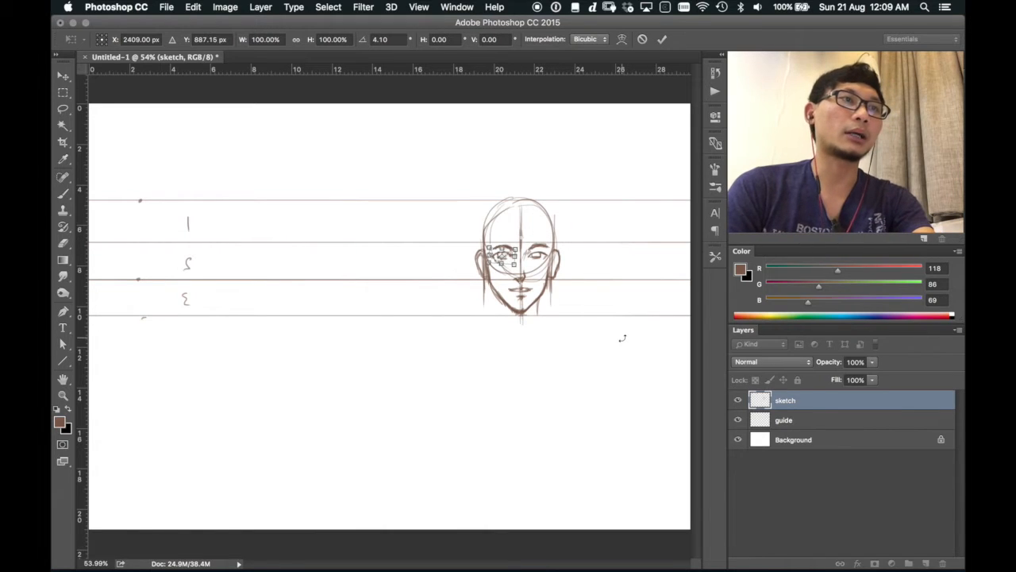
key("Up")
key("Right")
key("Up")
key("Left")
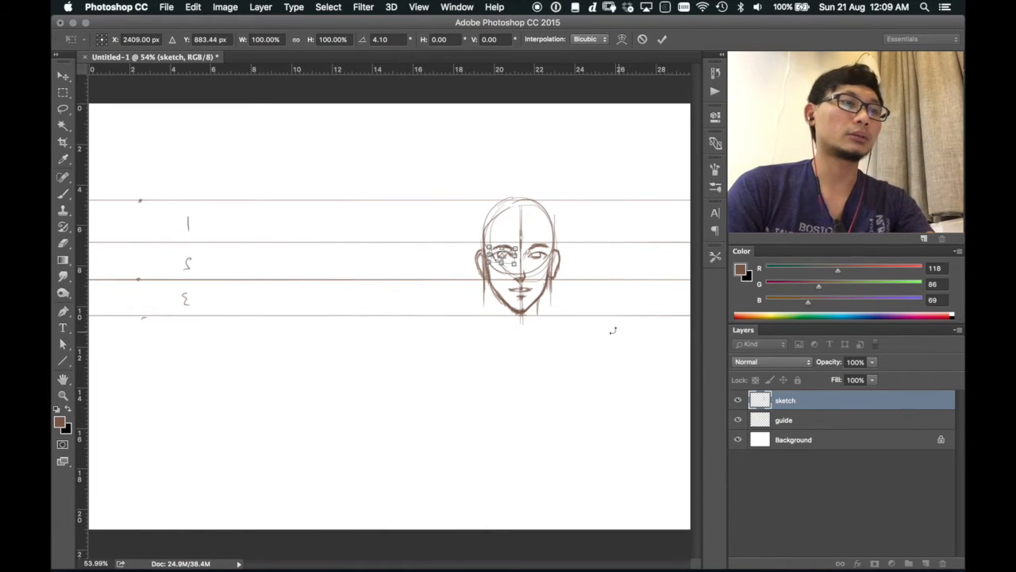
key("Return")
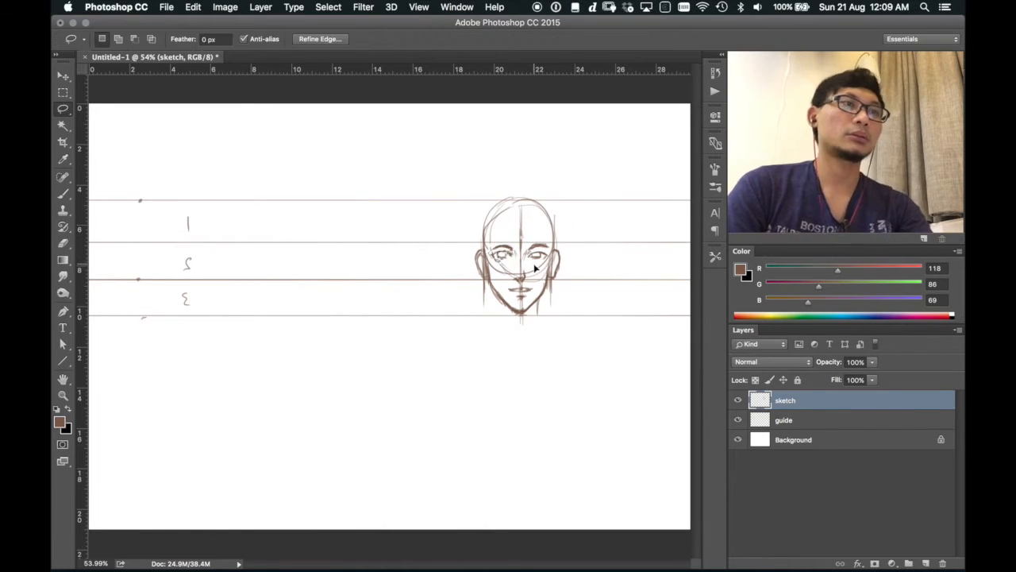
key("super+d")
Flip the canvas back and draw the neck, sloping shoulder lines on both sides and shading strokes under the chin.
key("b")
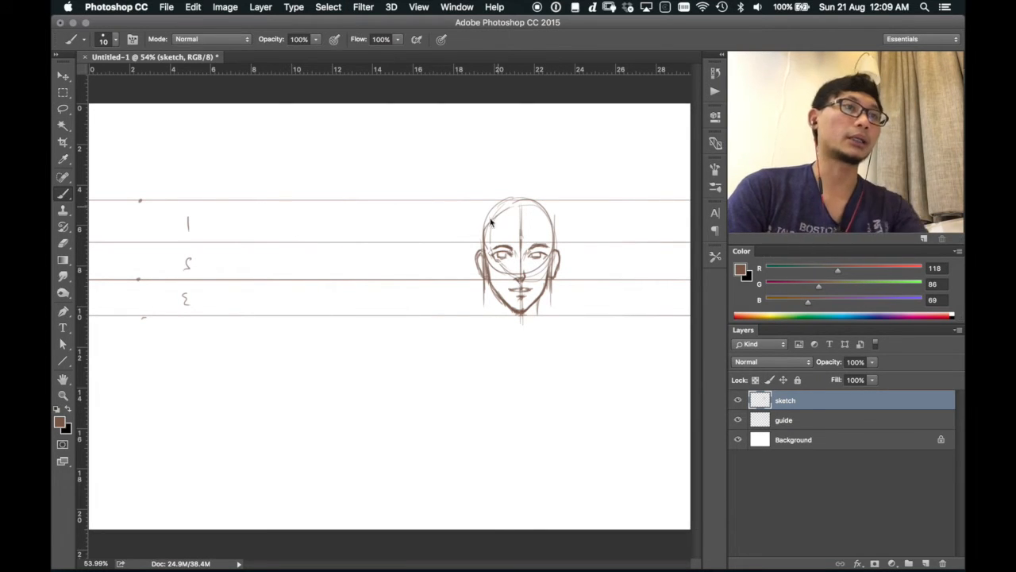
key("super+shift+x")
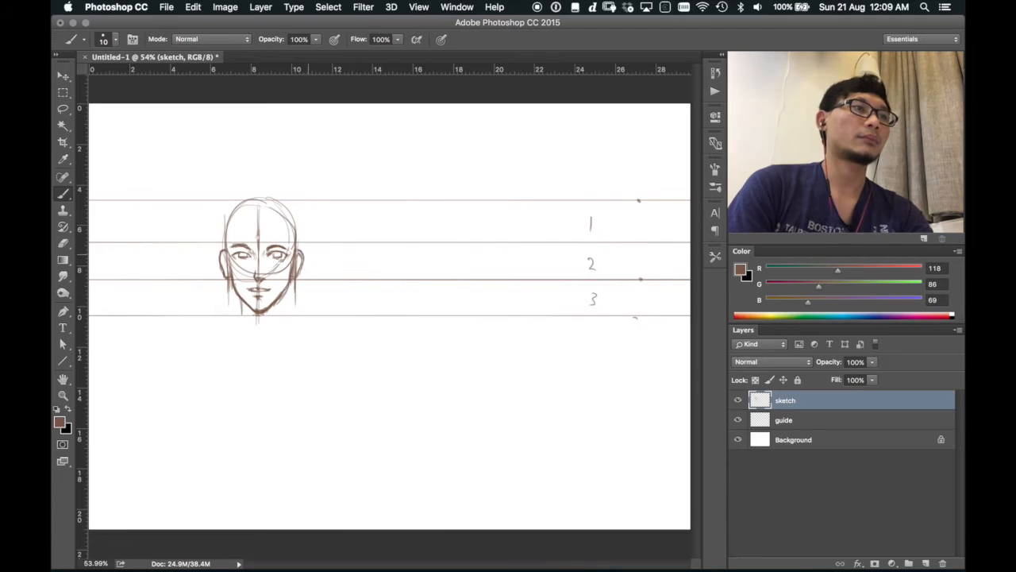
mouse_move(284, 295)
left_mouse_down()
mouse_move(280, 321)
mouse_move(241, 320)
mouse_move(296, 326)
left_mouse_up()
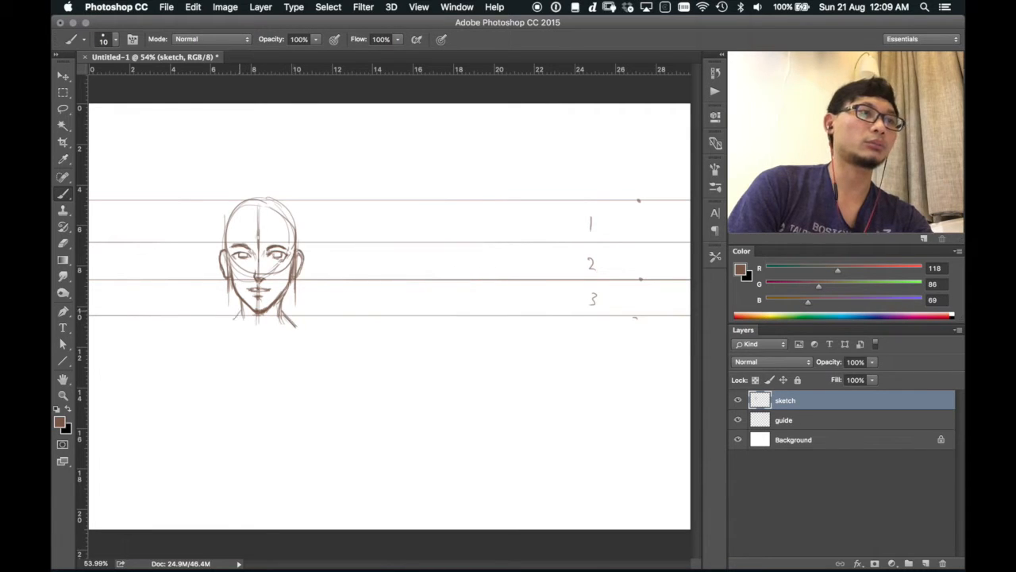
left_click_drag(240, 312, 228, 322)
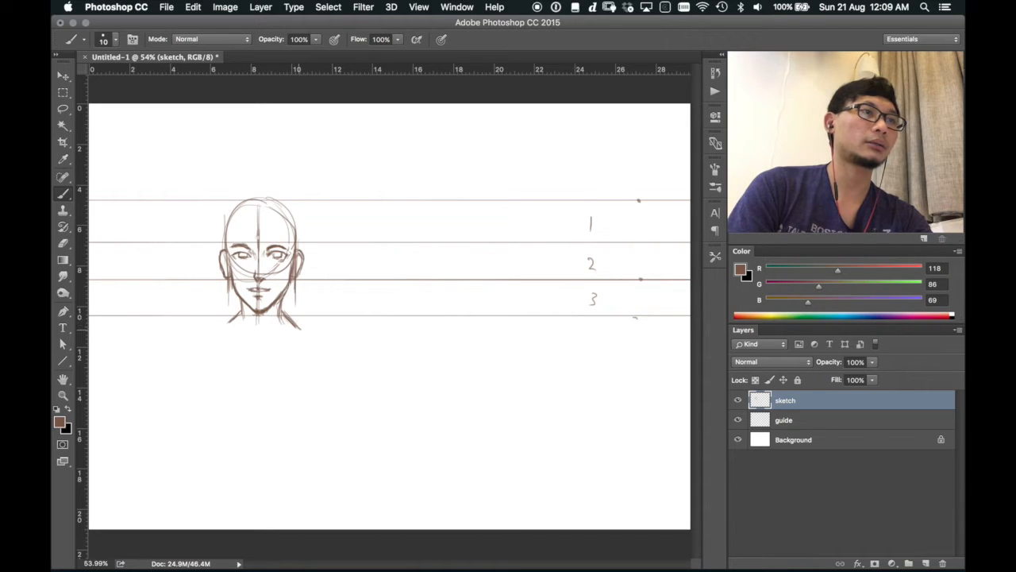
mouse_move(289, 321)
left_mouse_down()
mouse_move(303, 330)
mouse_move(257, 320)
left_mouse_up()
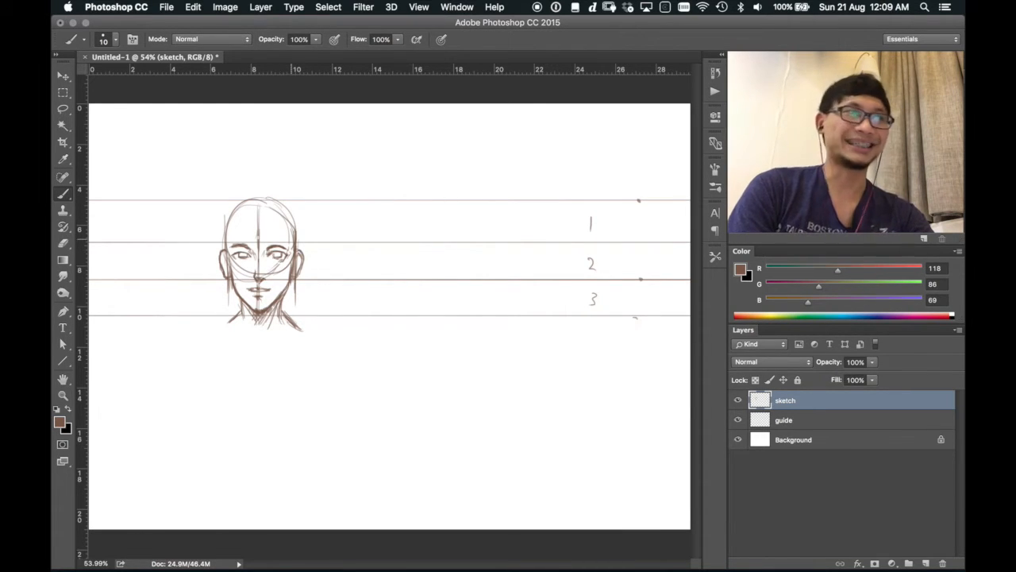
Try spiky fringe strands across the forehead and a loose hair outline beside the right side of the head.
mouse_move(289, 231)
left_mouse_down()
mouse_move(291, 259)
mouse_move(280, 221)
mouse_move(281, 245)
left_mouse_up()
mouse_move(277, 225)
left_mouse_down()
mouse_move(281, 245)
mouse_move(247, 242)
left_mouse_up()
mouse_move(260, 218)
left_mouse_down()
mouse_move(246, 244)
mouse_move(228, 244)
left_mouse_up()
left_click_drag(235, 230, 223, 247)
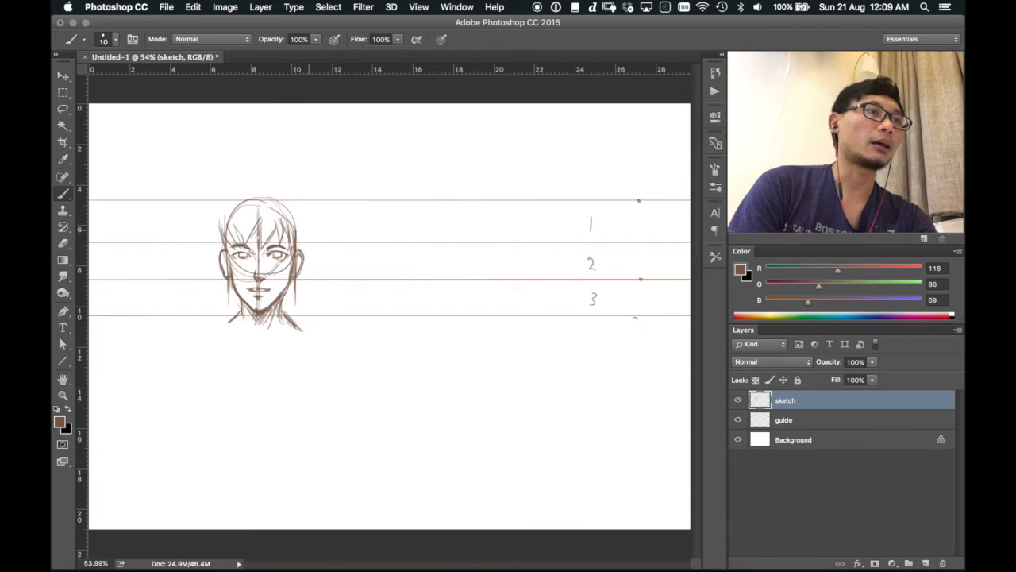
left_click_drag(291, 189, 304, 219)
left_click_drag(299, 202, 309, 254)
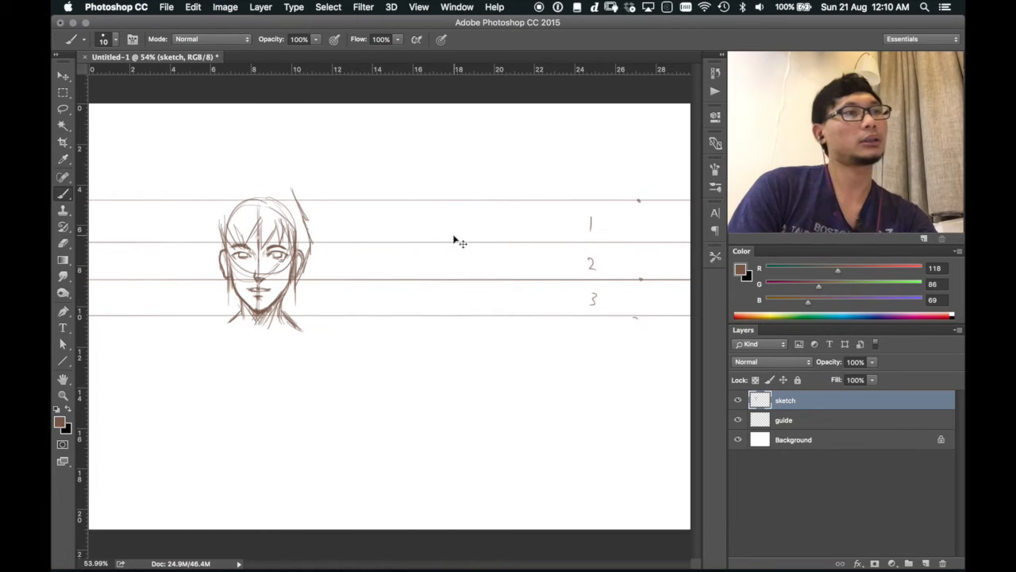
Revert the sketch to the history state before the hair strokes and sample the brown line colour from the drawing again.
key("alt+super+z")
key("alt+super+z")
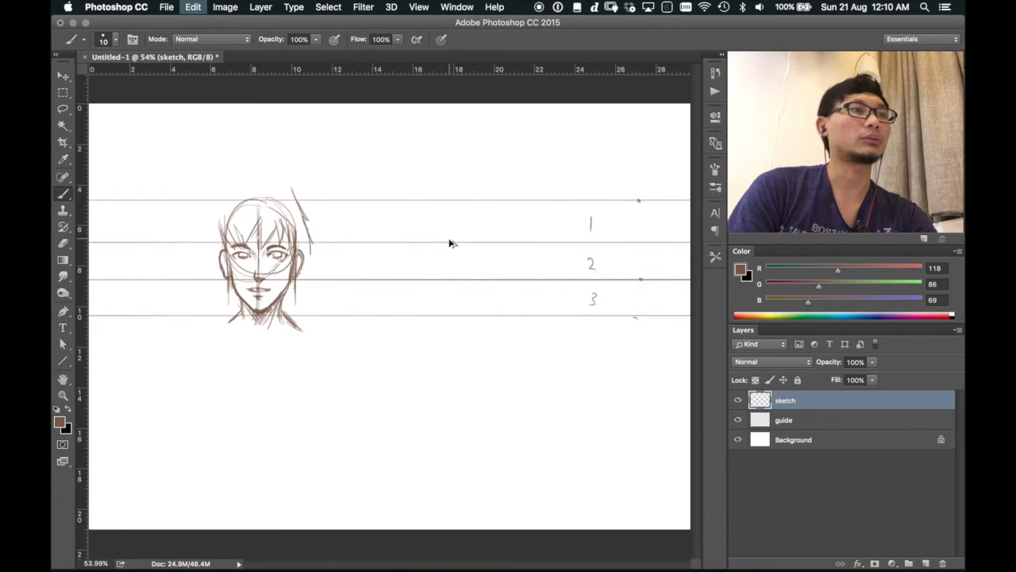
key("alt+super+z")
key("alt+super+z")
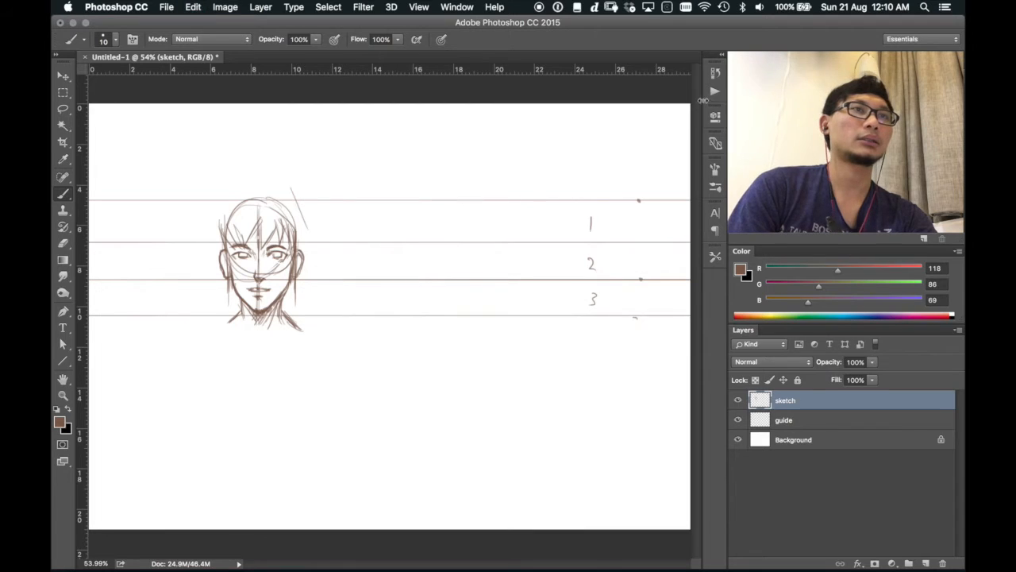
left_click(716, 75)
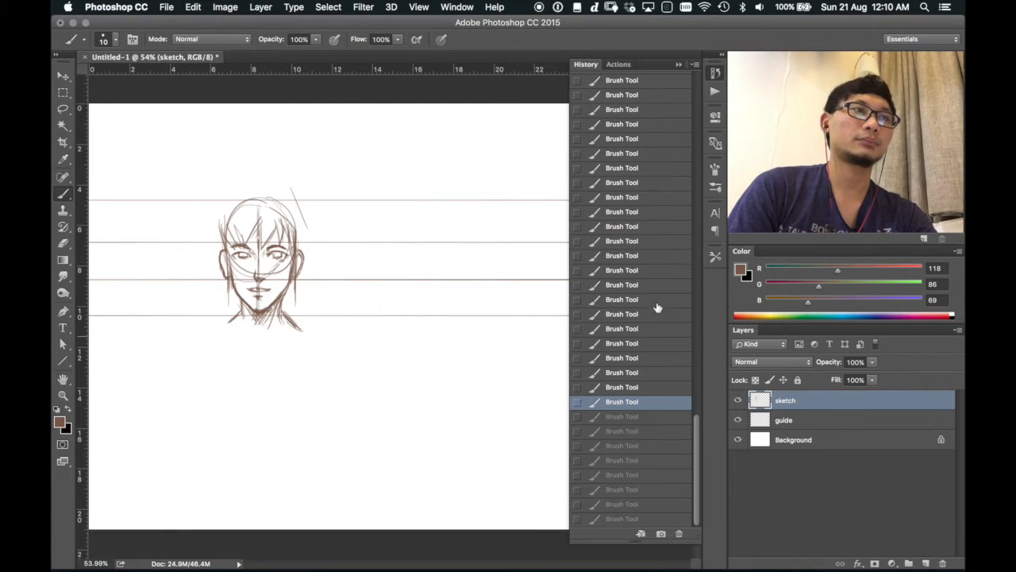
left_click(659, 255, "alt")
left_click(667, 135, "alt")
left_click(656, 180, "alt")
left_click(632, 290, "alt")
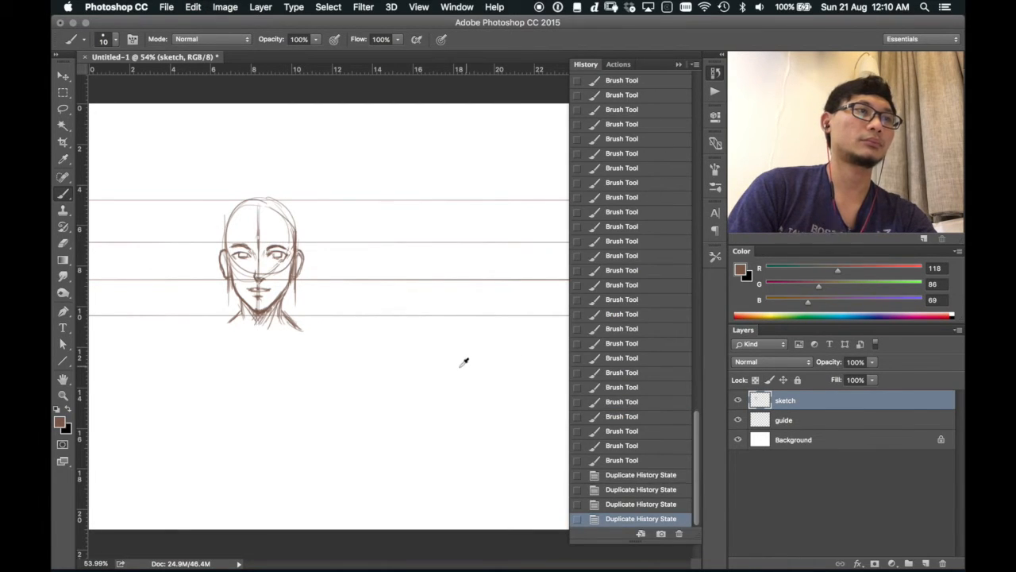
left_click(458, 363, "alt")
left_click(716, 74)
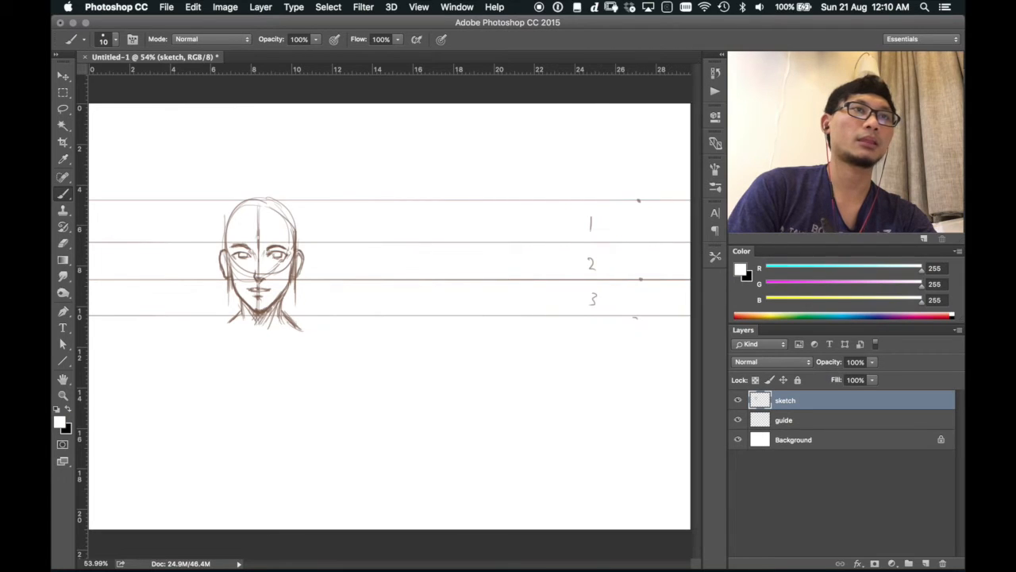
left_click(249, 274, "alt")
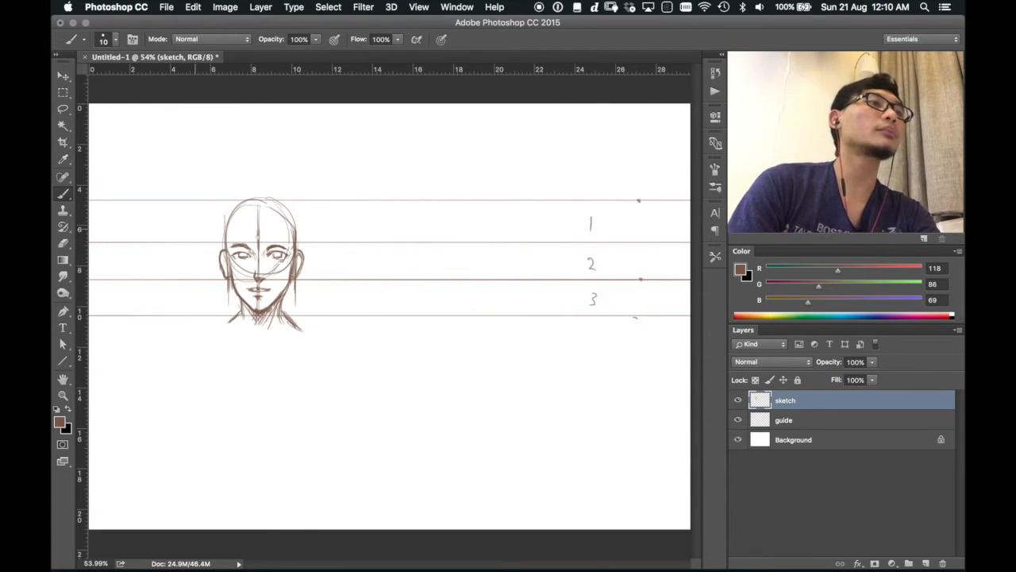
Draw a peaked hairline across the forehead and a rounded hair outline around the head, slightly above the top guide line.
mouse_move(262, 227)
left_mouse_down()
mouse_move(290, 223)
mouse_move(233, 222)
mouse_move(228, 249)
left_mouse_up()
left_click_drag(284, 226, 298, 258)
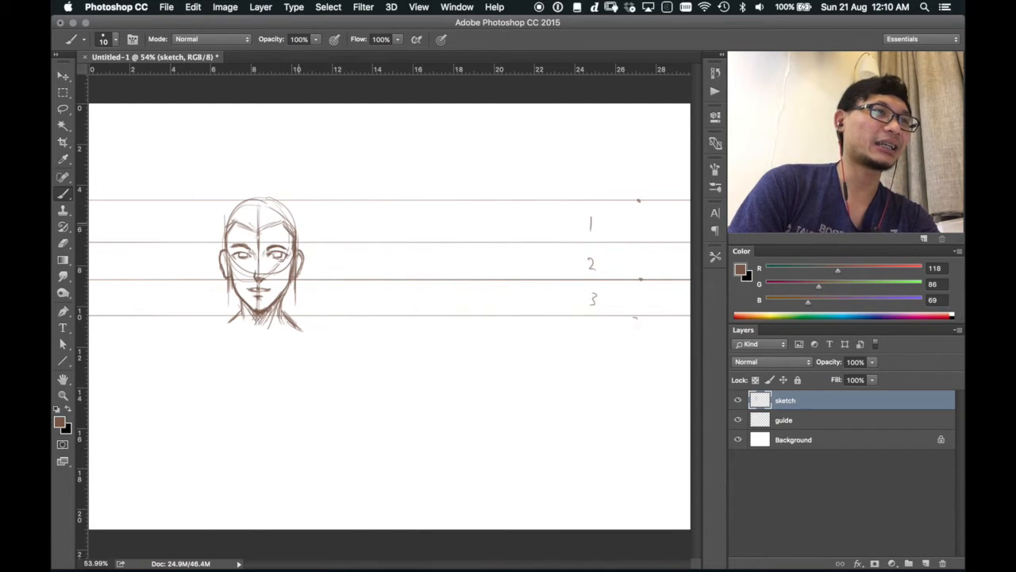
mouse_move(290, 197)
left_mouse_down()
mouse_move(302, 249)
mouse_move(304, 238)
left_mouse_up()
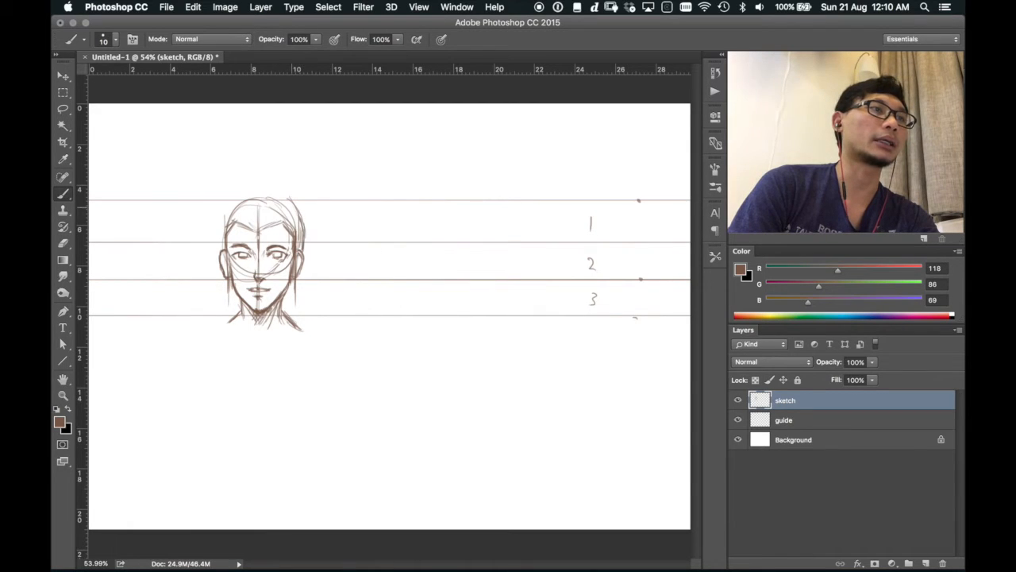
mouse_move(290, 199)
left_mouse_down()
mouse_move(250, 187)
mouse_move(231, 202)
mouse_move(220, 247)
mouse_move(230, 204)
mouse_move(251, 188)
mouse_move(275, 189)
mouse_move(299, 238)
left_mouse_up()
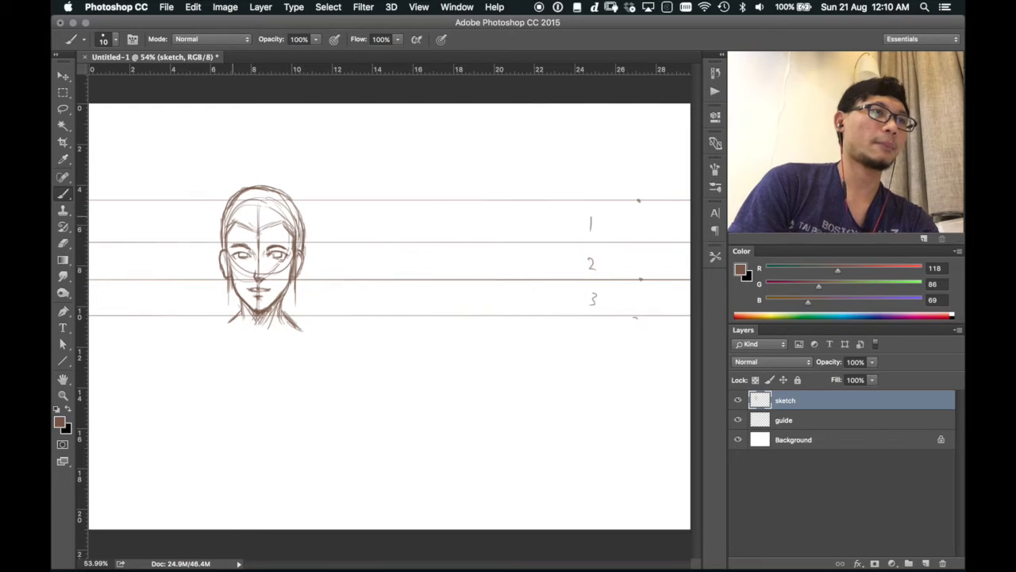
mouse_move(225, 220)
left_mouse_down()
mouse_move(246, 196)
mouse_move(268, 194)
mouse_move(303, 235)
left_mouse_up()
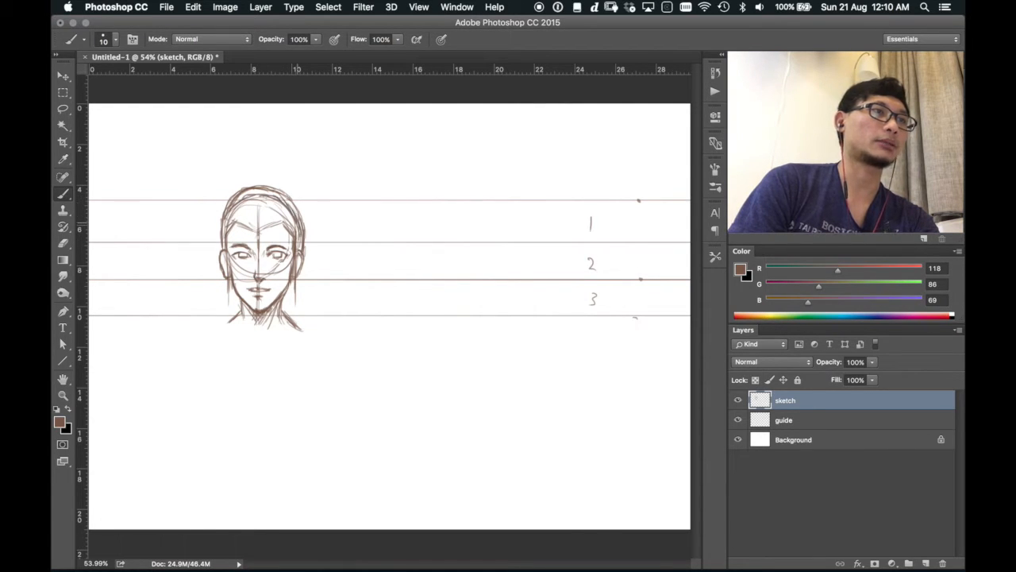
Erase parts of the outer hair outline along the top and both sides to bring the hair closer to the skull.
key("e")
left_click_drag(292, 199, 305, 233)
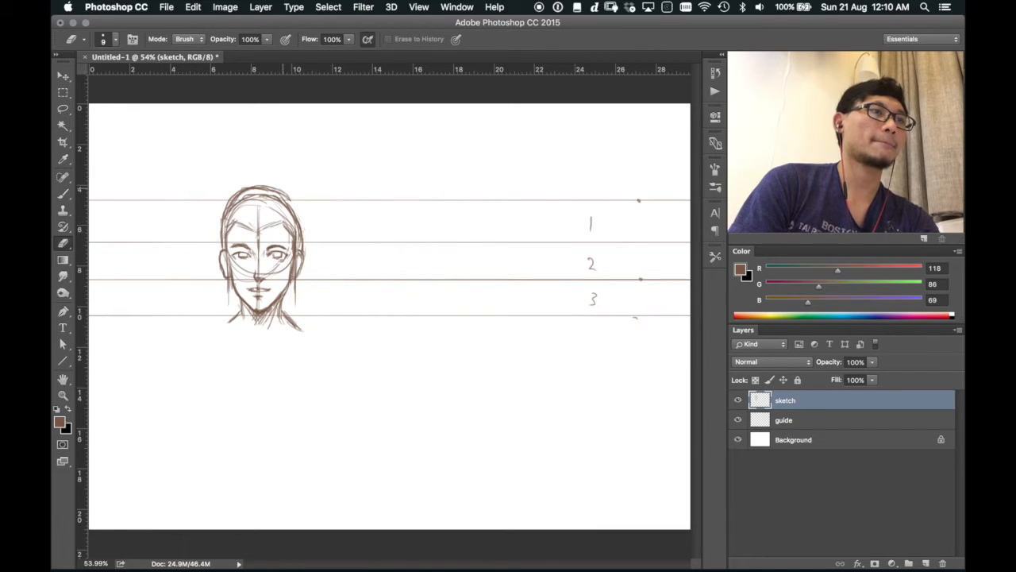
mouse_move(274, 185)
left_mouse_down()
mouse_move(242, 190)
mouse_move(219, 216)
left_mouse_up()
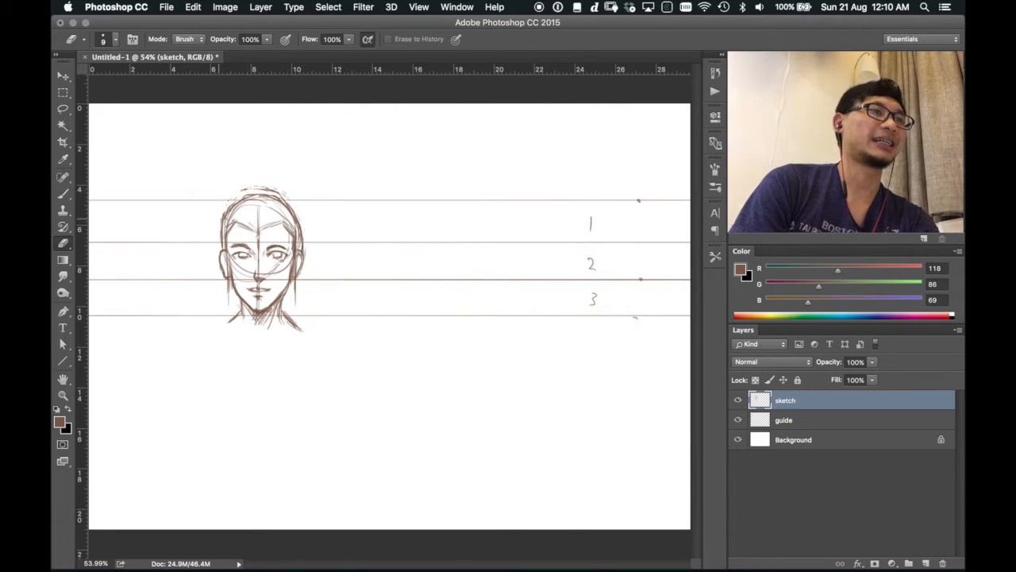
left_click_drag(302, 237, 300, 245)
Fill the hair above the forehead hairline with brush hatching and darken the pupils of both eyes.
key("b")
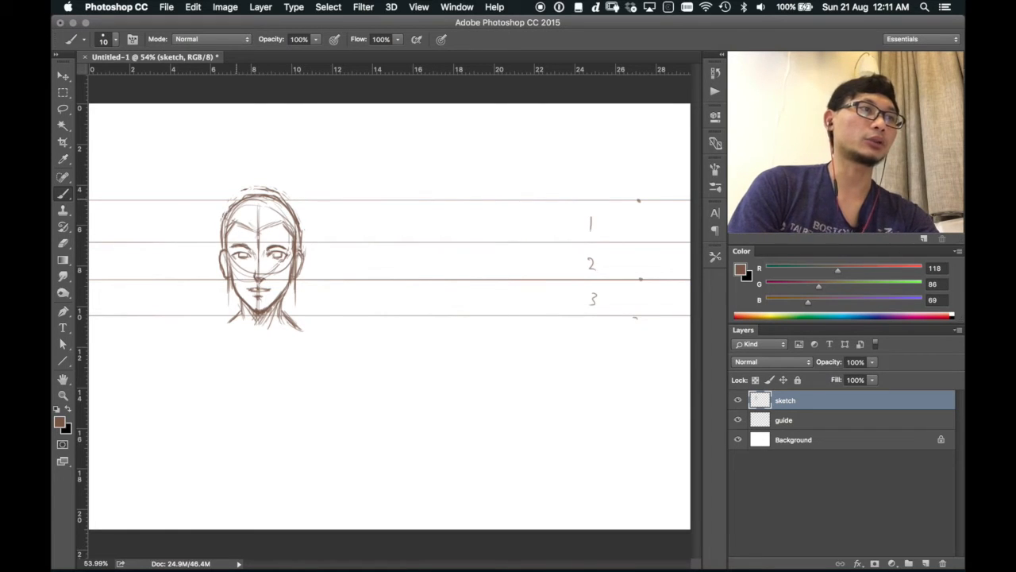
mouse_move(224, 232)
left_mouse_down()
mouse_move(233, 213)
mouse_move(278, 219)
mouse_move(281, 207)
mouse_move(289, 217)
left_mouse_up()
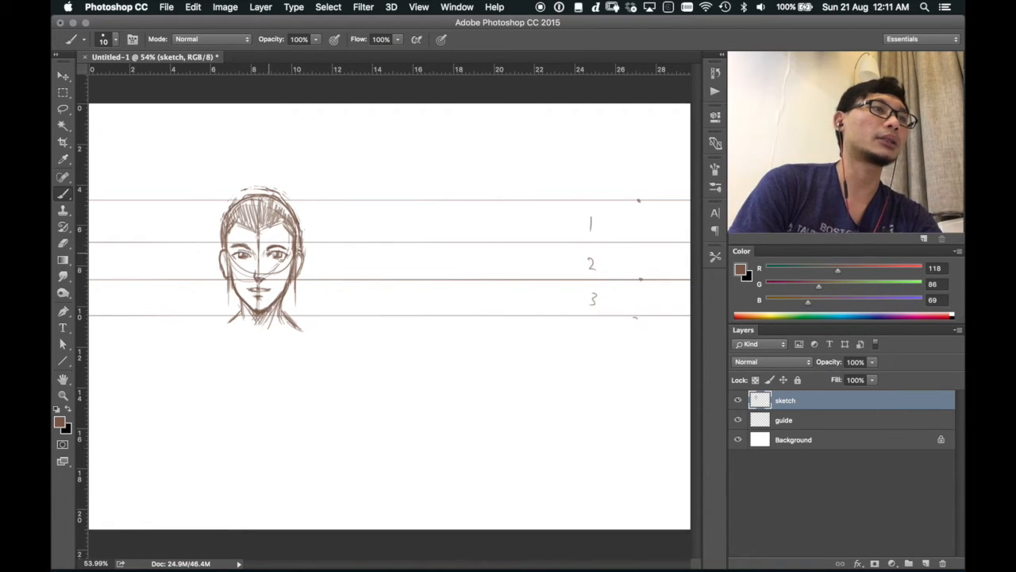
Sketch a circle spanning the top two guide bands, beside the front-view head, as the base of a side-view skull.
key("z")
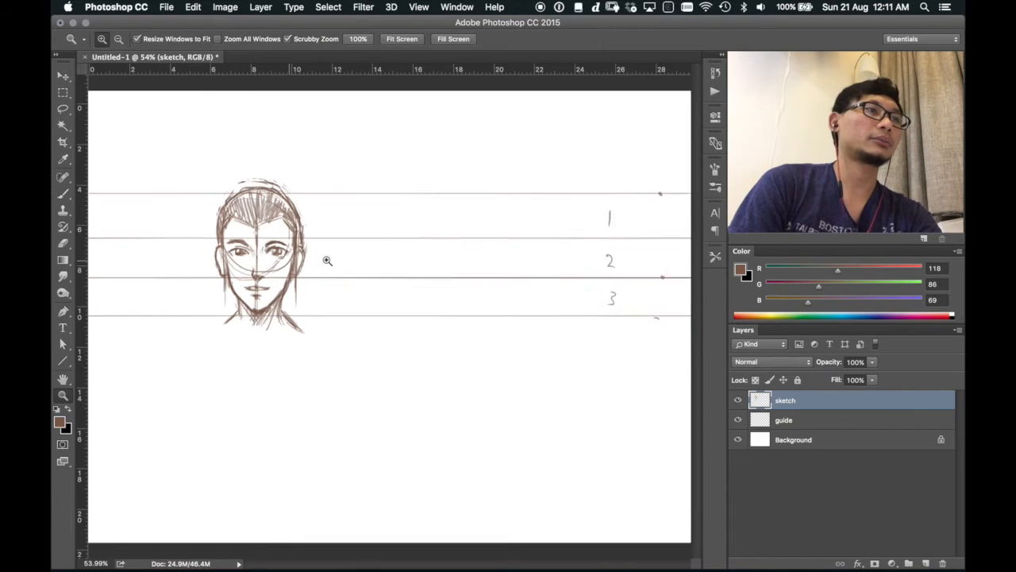
left_click(325, 262)
key("b")
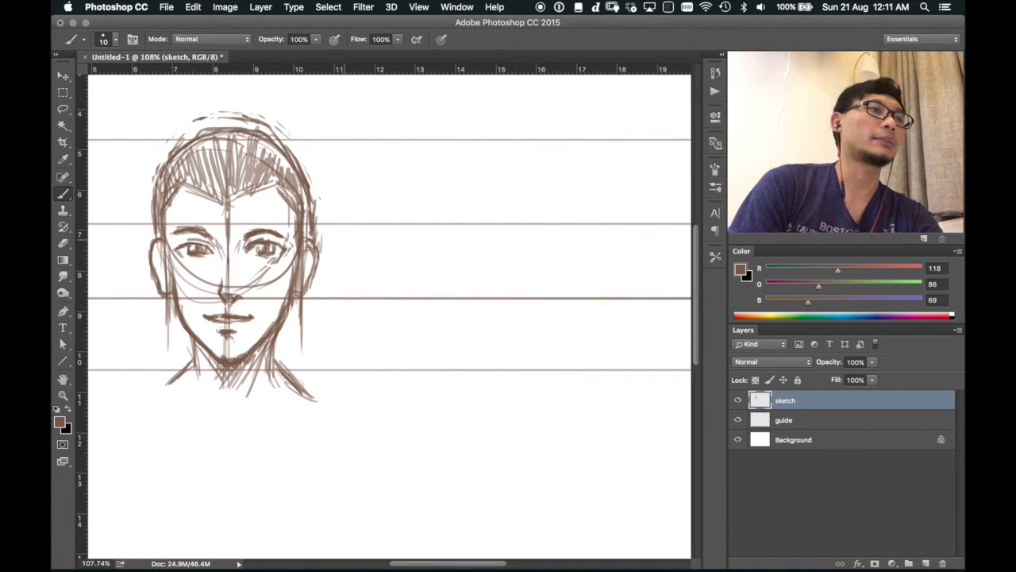
key("z")
left_click(347, 234, "alt")
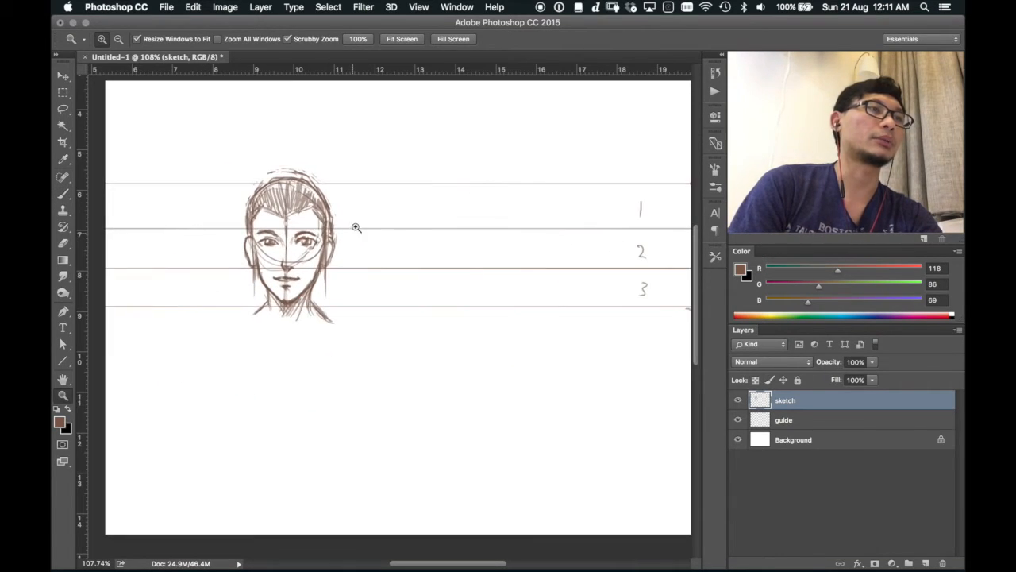
left_click_drag(354, 224, 347, 220)
left_click_drag(496, 270, 383, 238)
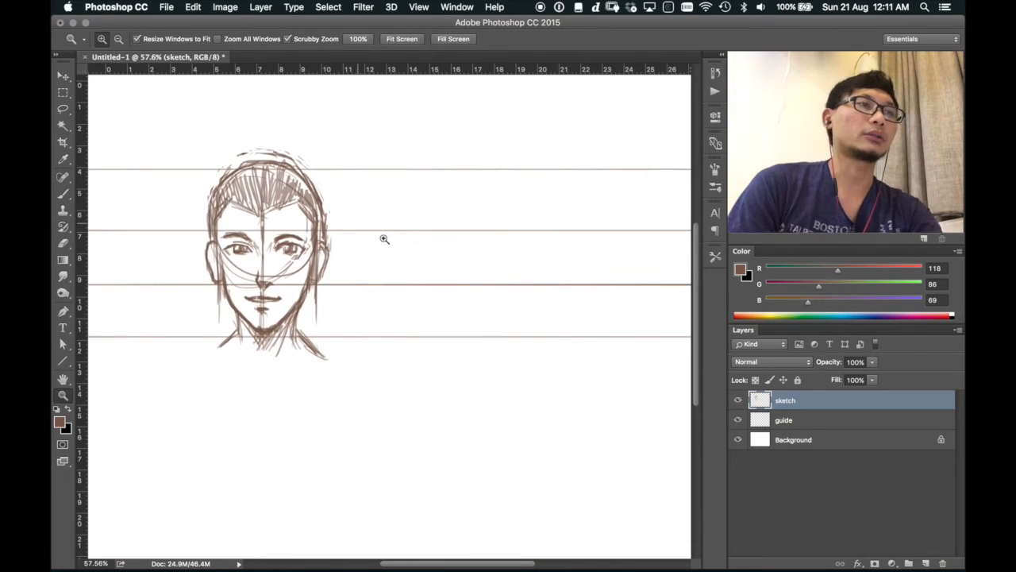
key("b")
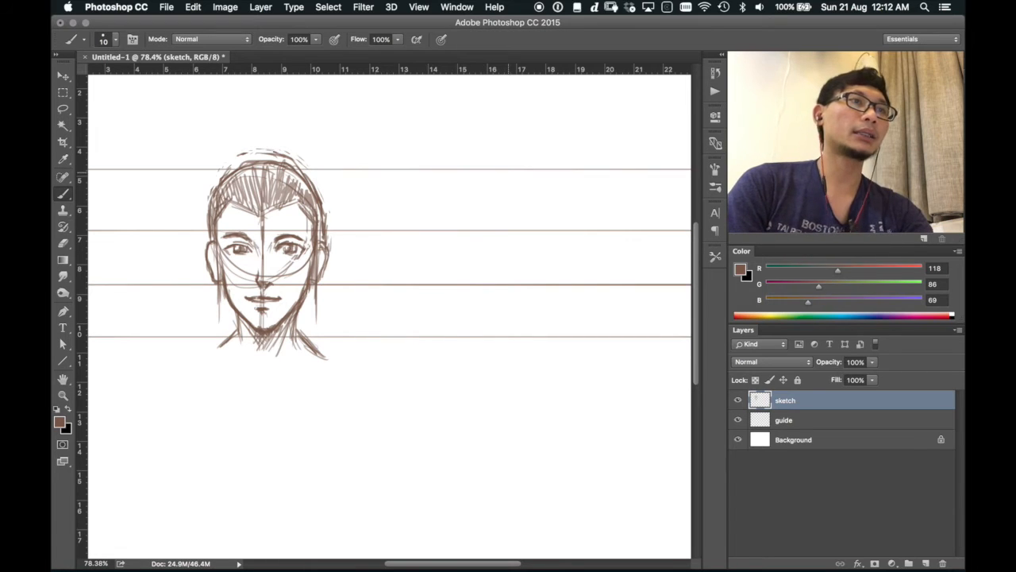
mouse_move(524, 174)
left_mouse_down()
mouse_move(555, 222)
mouse_move(540, 180)
left_mouse_up()
mouse_move(520, 171)
left_mouse_down()
mouse_move(552, 205)
mouse_move(502, 284)
left_mouse_up()
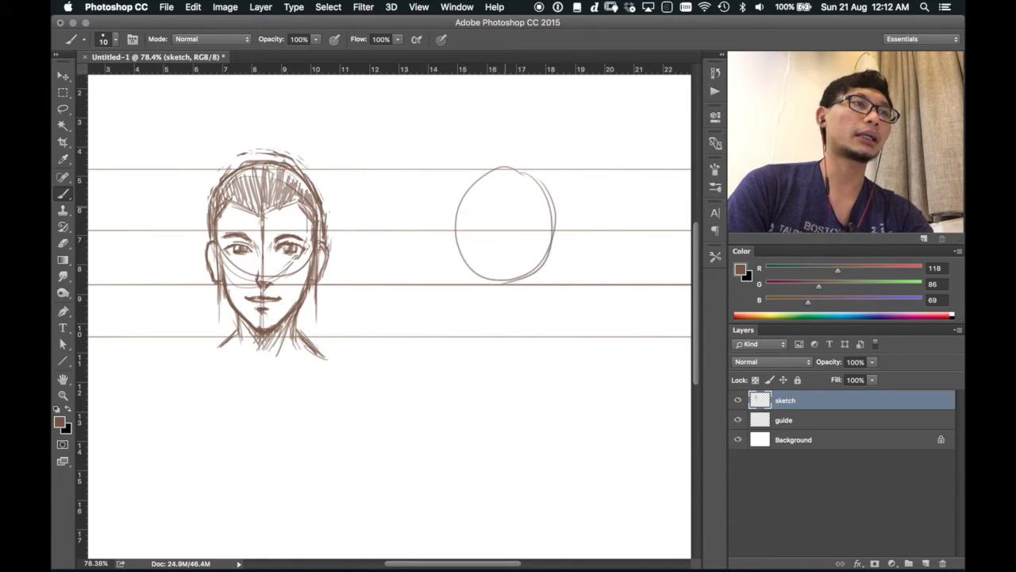
mouse_move(524, 189)
left_mouse_down()
mouse_move(522, 274)
mouse_move(542, 200)
mouse_move(550, 229)
left_mouse_up()
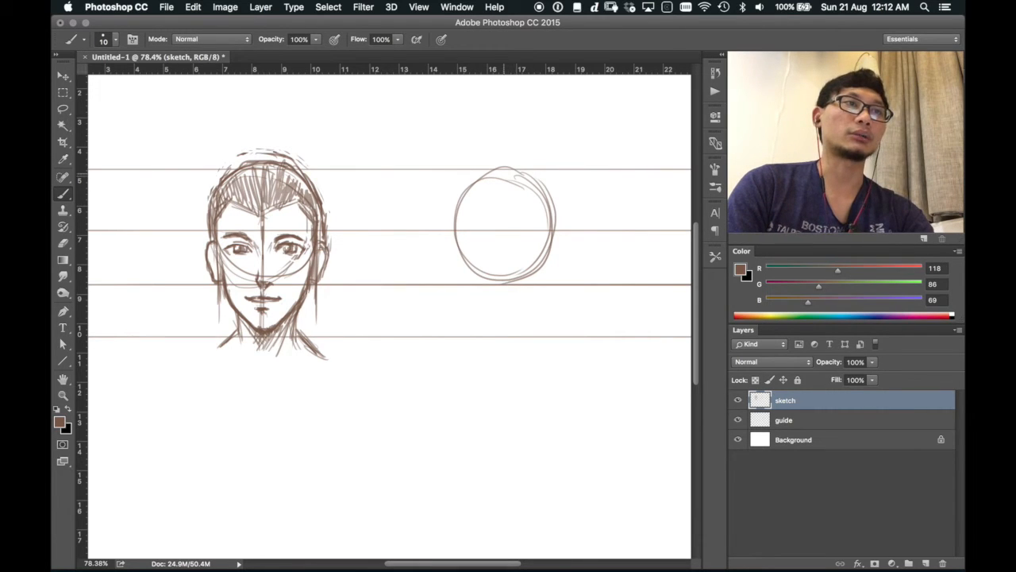
Extend the circle backwards with curved strokes for the back of the skull and reinforce the whole cranium outline.
mouse_move(503, 172)
left_mouse_down()
mouse_move(545, 187)
mouse_move(570, 220)
left_mouse_up()
mouse_move(552, 186)
left_mouse_down()
mouse_move(568, 228)
mouse_move(556, 263)
left_mouse_up()
left_click_drag(569, 206, 555, 262)
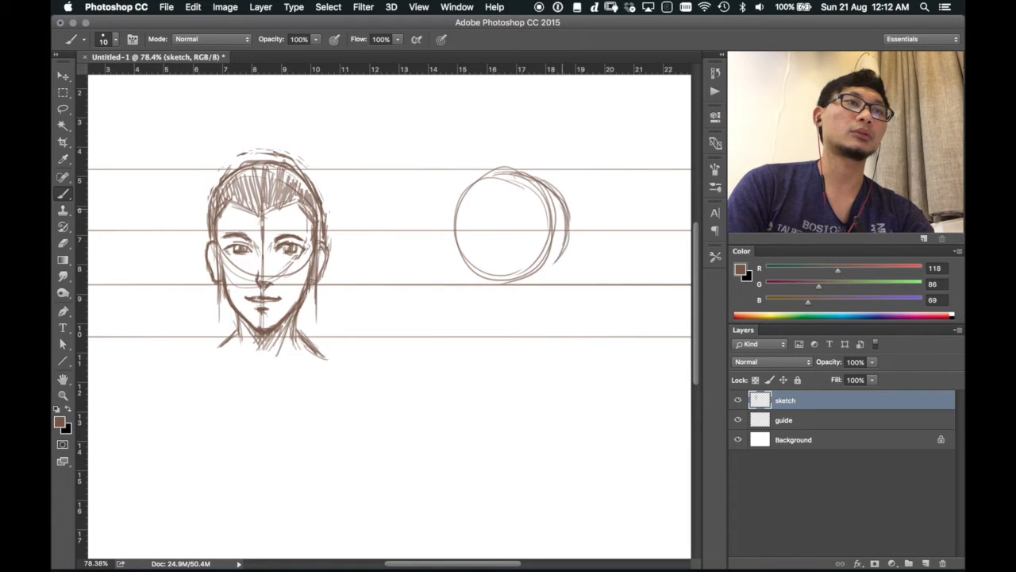
mouse_move(563, 224)
left_mouse_down()
mouse_move(540, 277)
mouse_move(487, 283)
mouse_move(469, 272)
left_mouse_up()
mouse_move(534, 179)
left_mouse_down()
mouse_move(466, 176)
mouse_move(459, 196)
mouse_move(489, 273)
mouse_move(521, 280)
mouse_move(562, 261)
mouse_move(539, 273)
left_mouse_up()
mouse_move(576, 205)
left_mouse_down()
mouse_move(556, 255)
mouse_move(557, 191)
mouse_move(494, 178)
mouse_move(572, 194)
mouse_move(544, 179)
mouse_move(566, 196)
left_mouse_up()
mouse_move(544, 180)
left_mouse_down()
mouse_move(567, 238)
mouse_move(560, 254)
left_mouse_up()
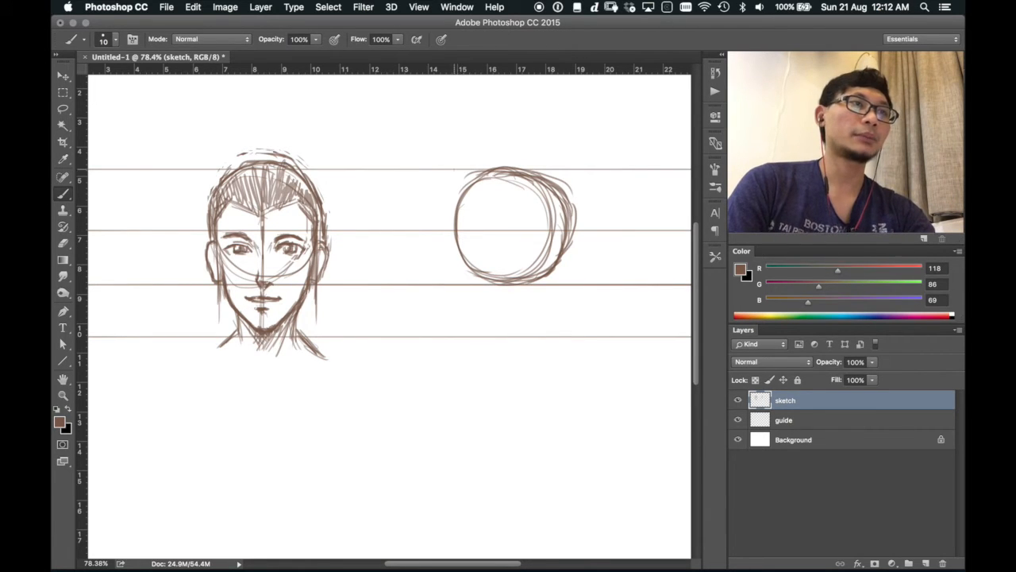
Draw a vertical face line along the circle's front edge to the lowest guide line and add the nose profile ending at the third guide line.
left_click_drag(455, 167, 455, 297)
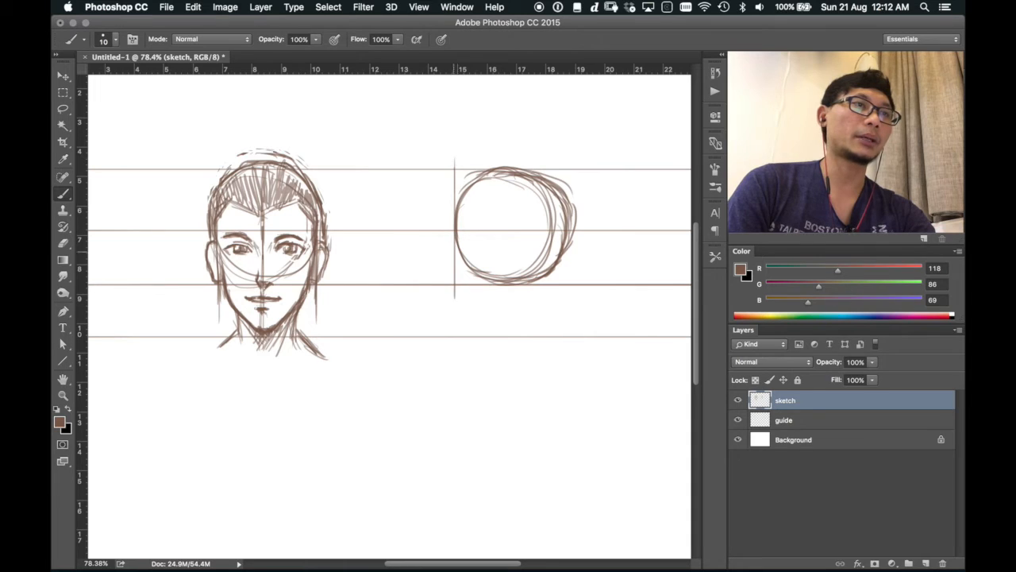
left_click_drag(455, 244, 456, 343)
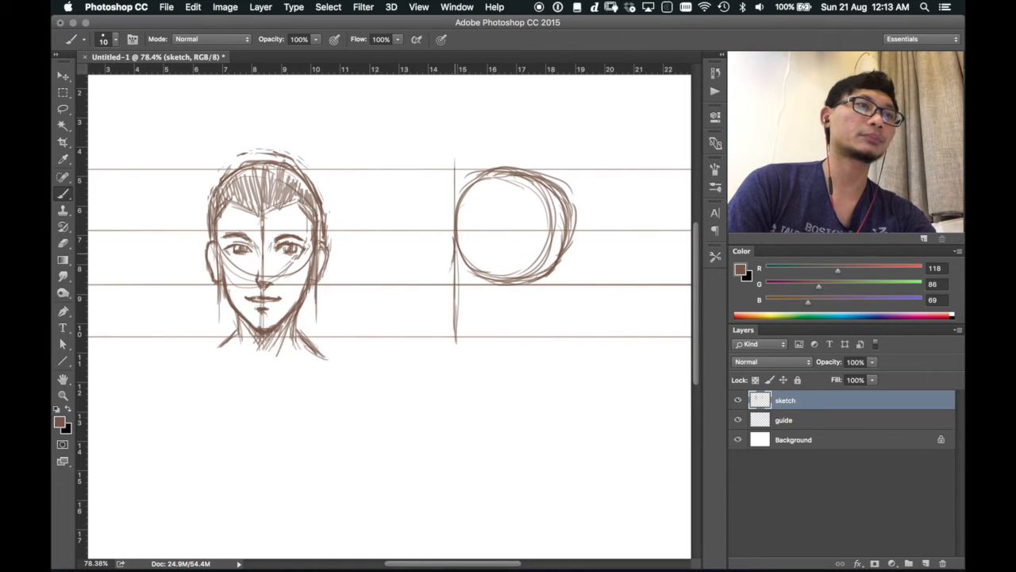
left_click_drag(455, 256, 441, 278)
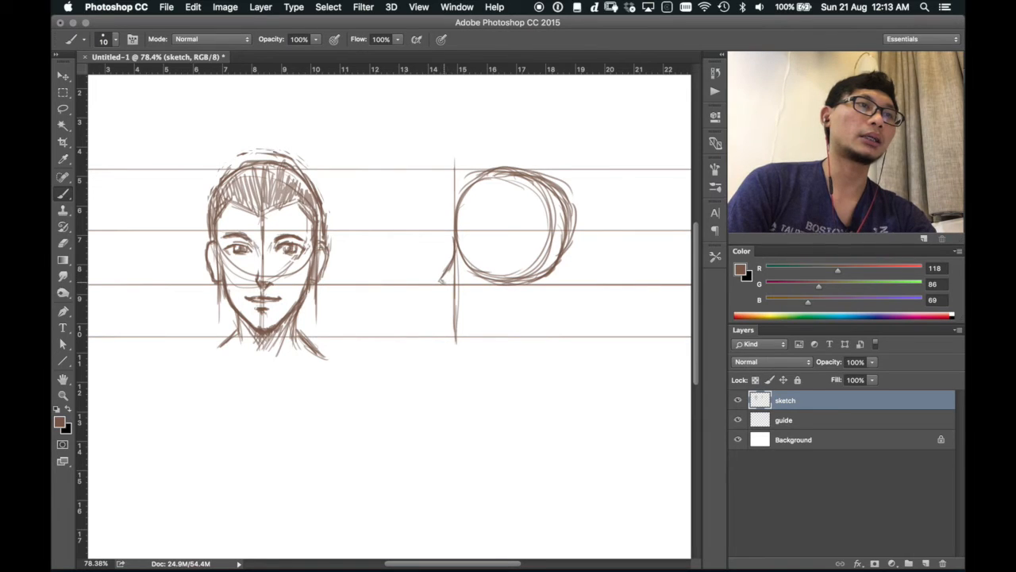
left_click_drag(450, 275, 442, 284)
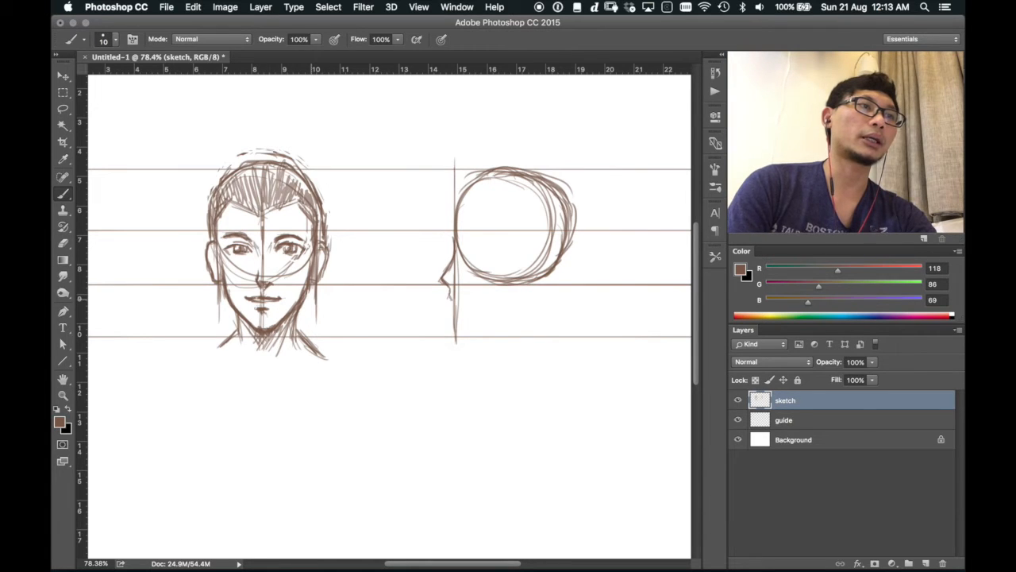
Carry the mouth height across from the front view with a thin horizontal line and sketch the profile lips on it.
left_click_drag(318, 302, 484, 308)
key("super+z")
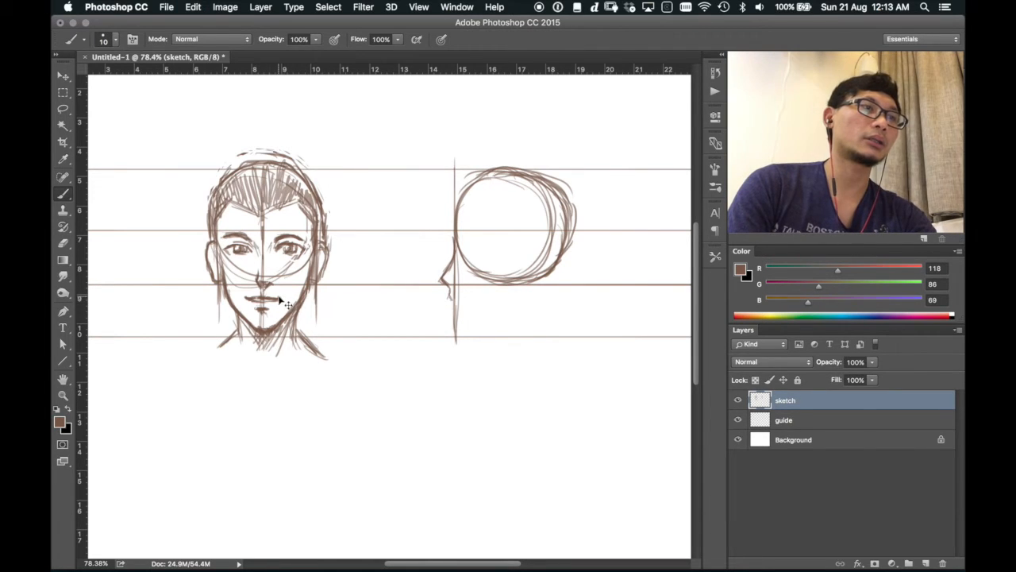
left_click_drag(281, 299, 532, 298)
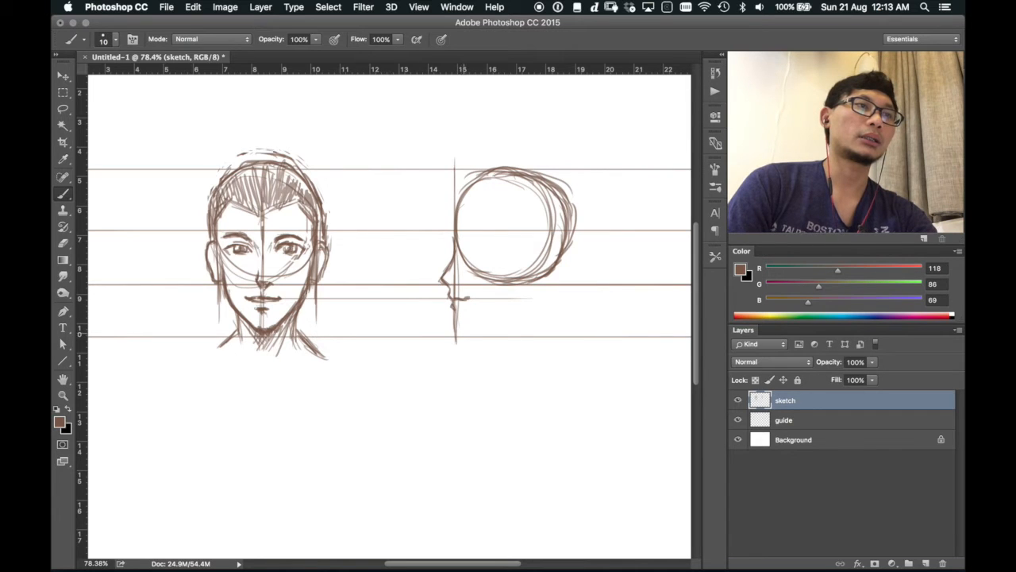
Draw the side view's chin and jawline down to the lowest guide line, and add the front and back neck lines.
mouse_move(460, 335)
left_mouse_down()
mouse_move(527, 303)
mouse_move(497, 321)
left_mouse_up()
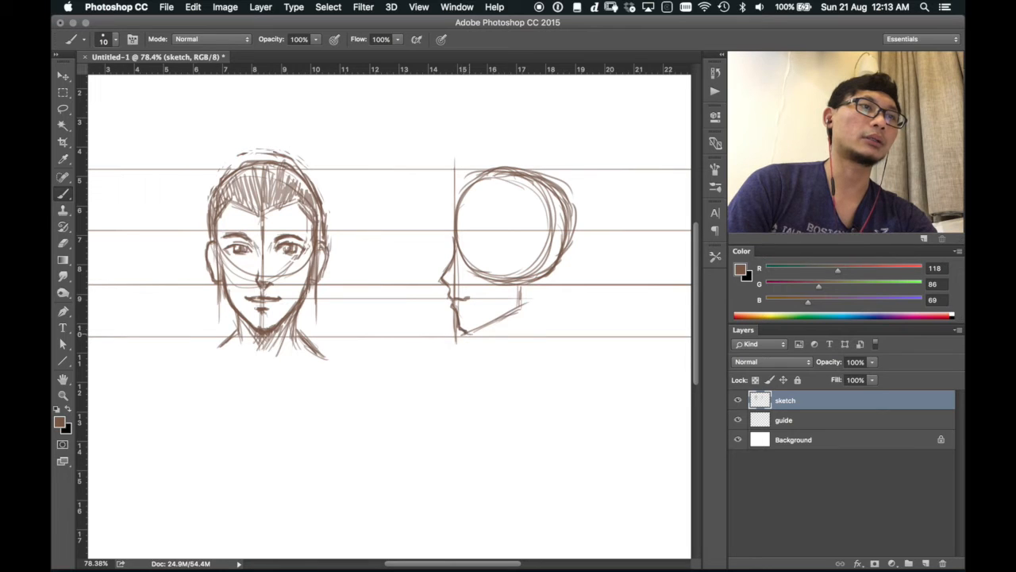
left_click_drag(467, 333, 507, 326)
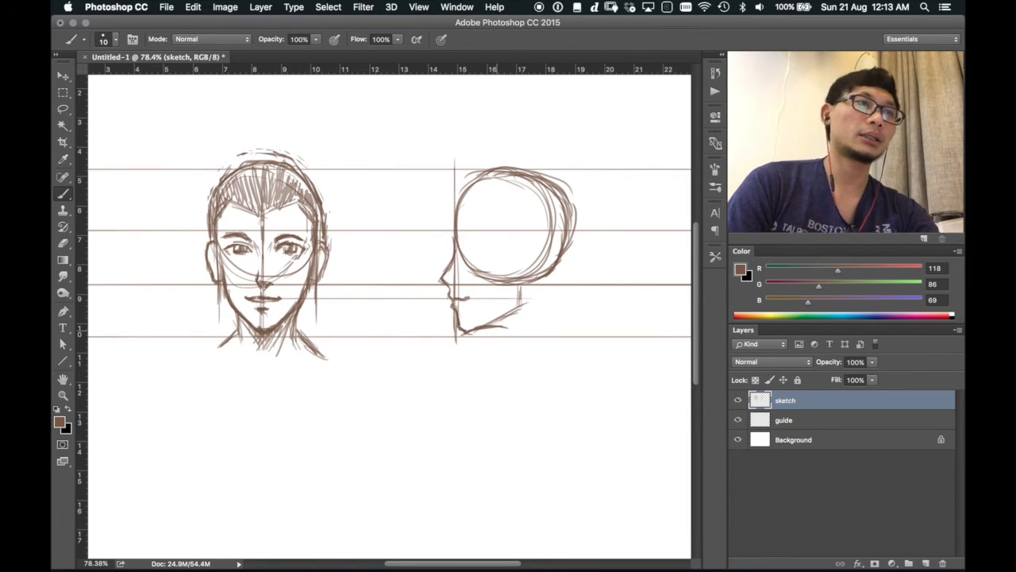
mouse_move(487, 328)
left_mouse_down()
mouse_move(513, 325)
mouse_move(530, 350)
left_mouse_up()
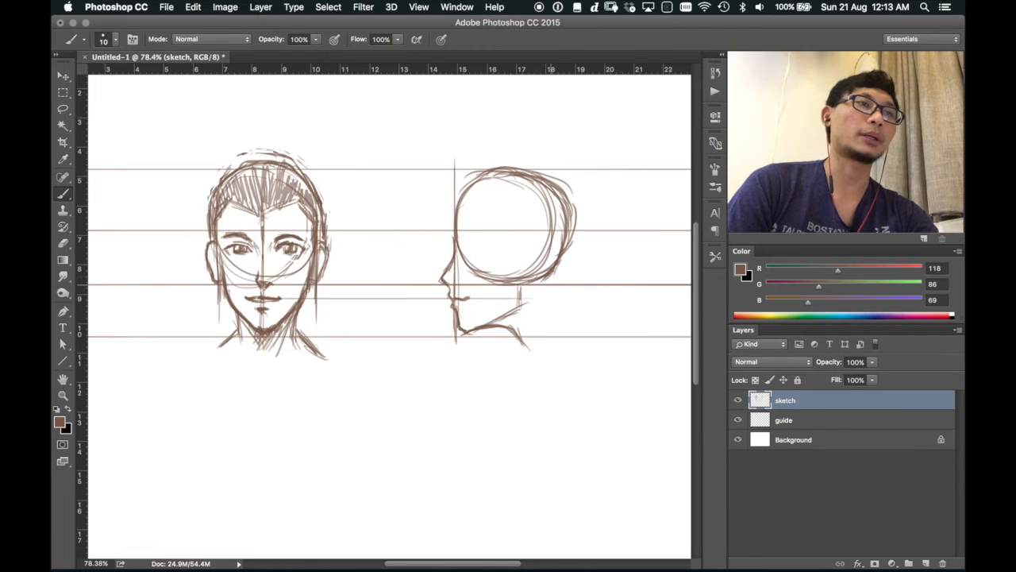
left_click_drag(548, 281, 565, 318)
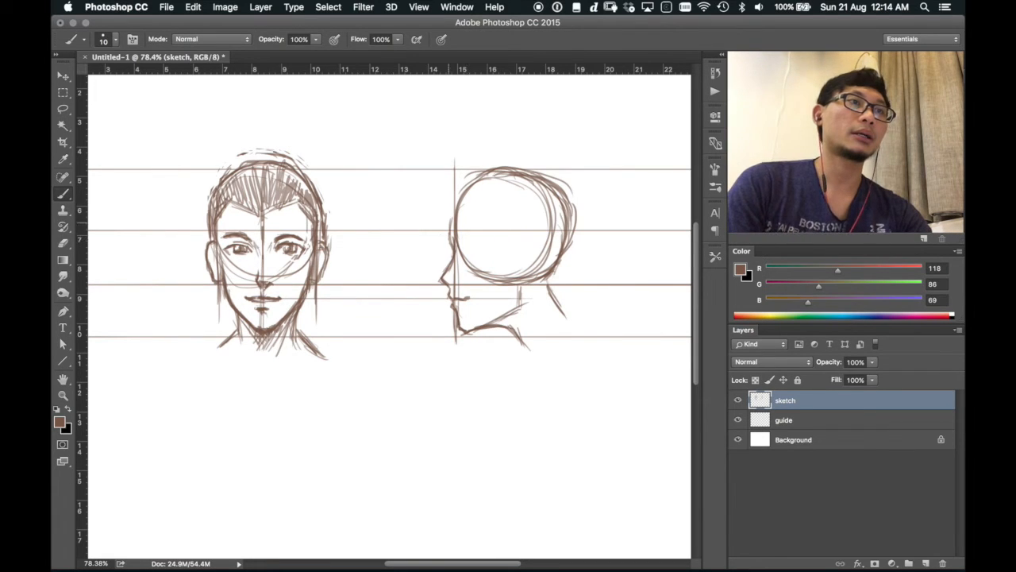
Add the forehead contour in front of the circle and thicken the top and back of the side-view skull.
mouse_move(452, 211)
left_mouse_down()
mouse_move(465, 175)
mouse_move(509, 165)
left_mouse_up()
mouse_move(469, 179)
left_mouse_down()
mouse_move(517, 164)
mouse_move(557, 211)
left_mouse_up()
left_click_drag(548, 192, 552, 257)
left_click_drag(562, 216, 550, 269)
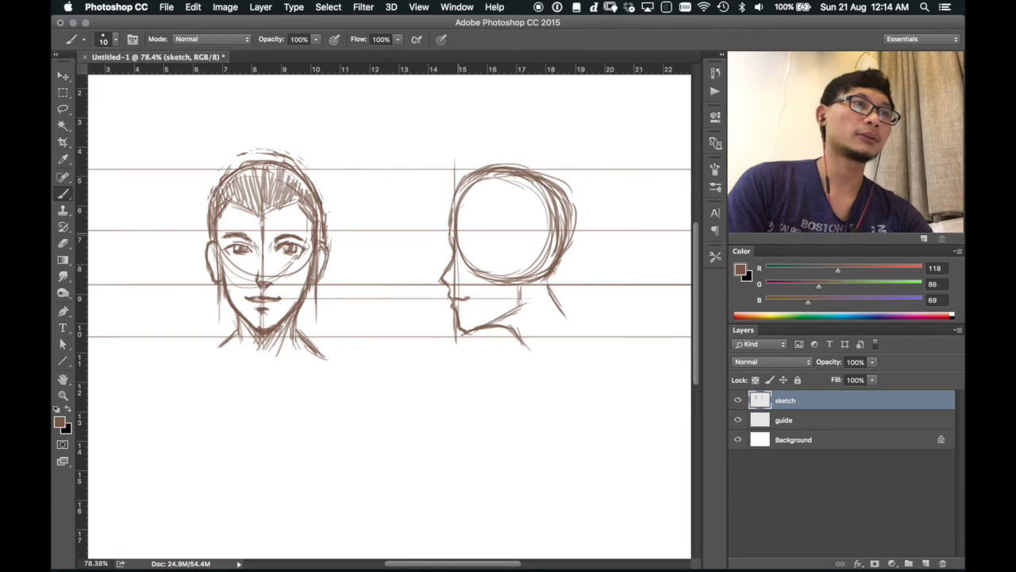
Draw the side view's eyebrow and wedge-shaped eye just below the second guide line, with small eye-shape studies behind the head.
left_click_drag(465, 239, 471, 236)
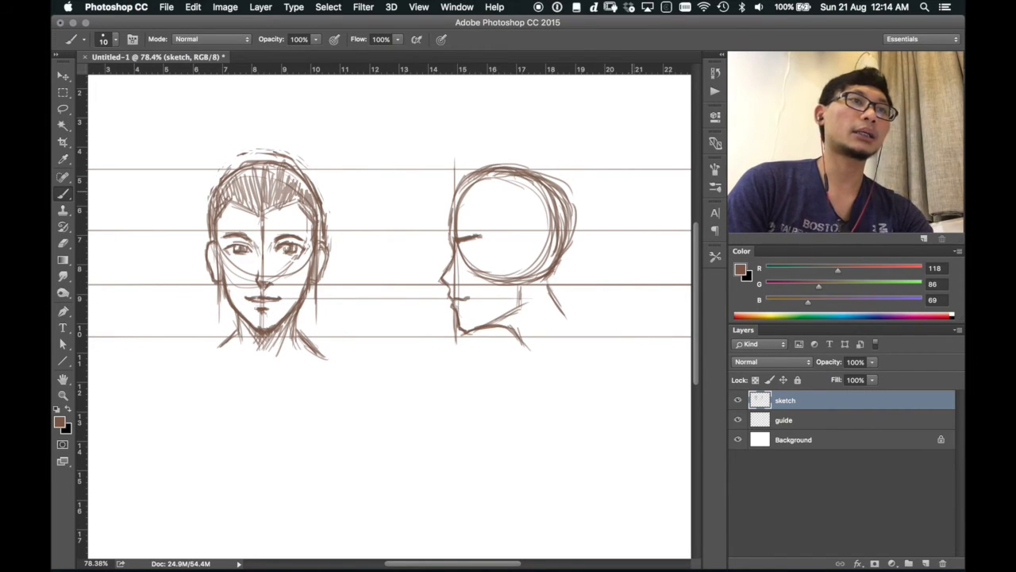
mouse_move(611, 205)
left_mouse_down()
mouse_move(643, 205)
mouse_move(619, 206)
left_mouse_up()
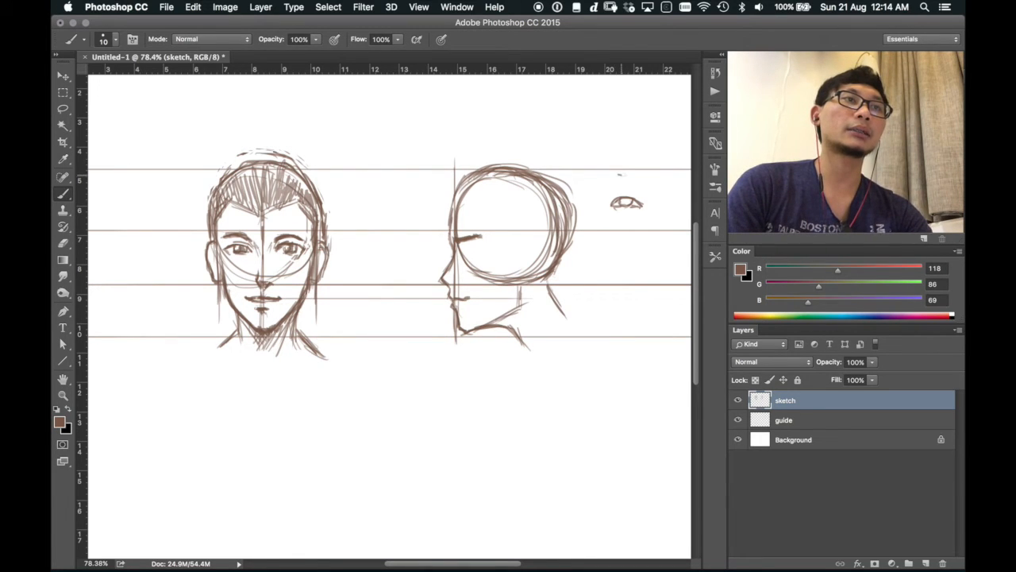
left_click_drag(619, 174, 630, 181)
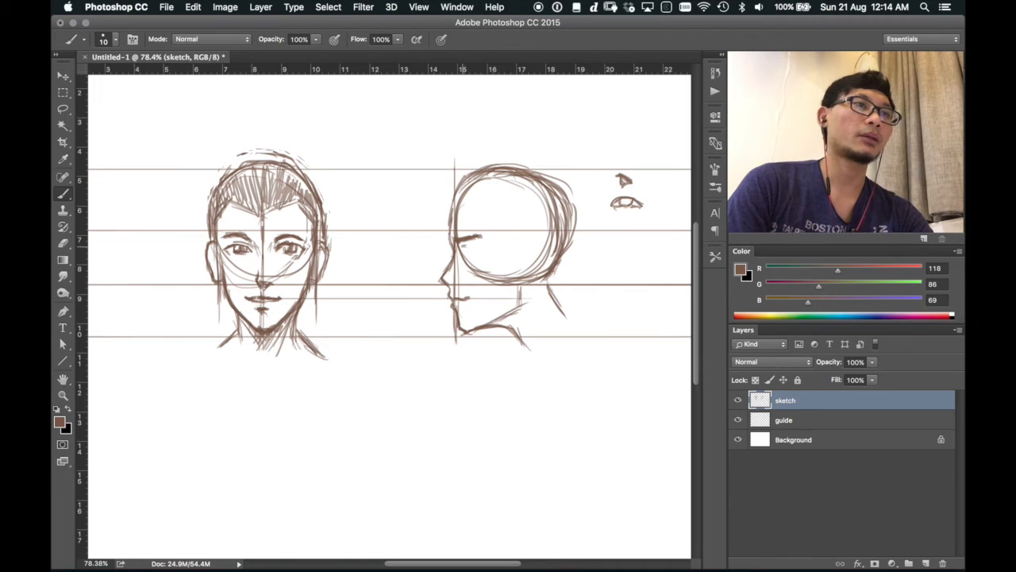
left_click_drag(467, 243, 477, 253)
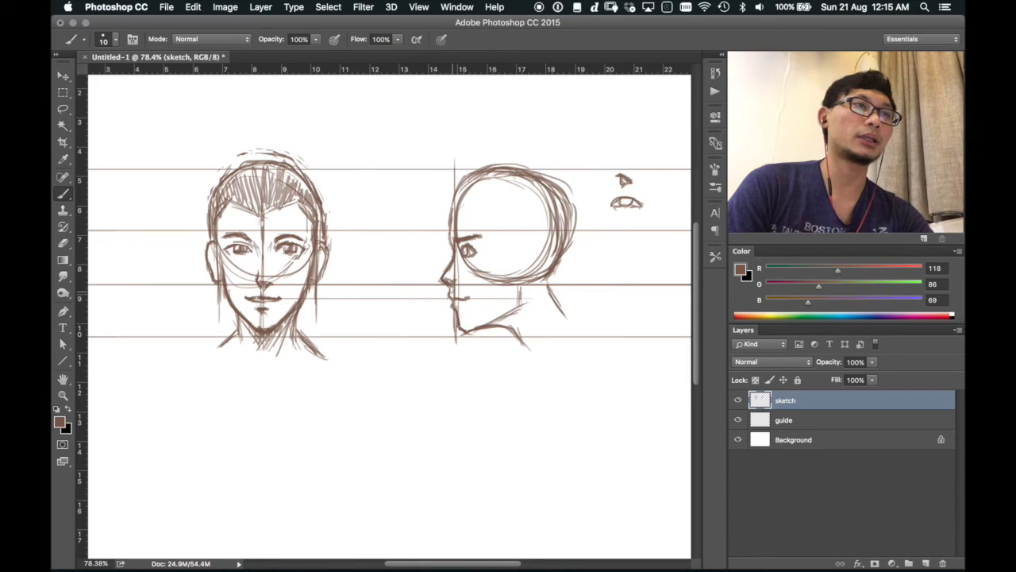
Erase and redraw the profile's mouth line, and hatch the shadow beneath the jaw and on the upper neck.
key("e")
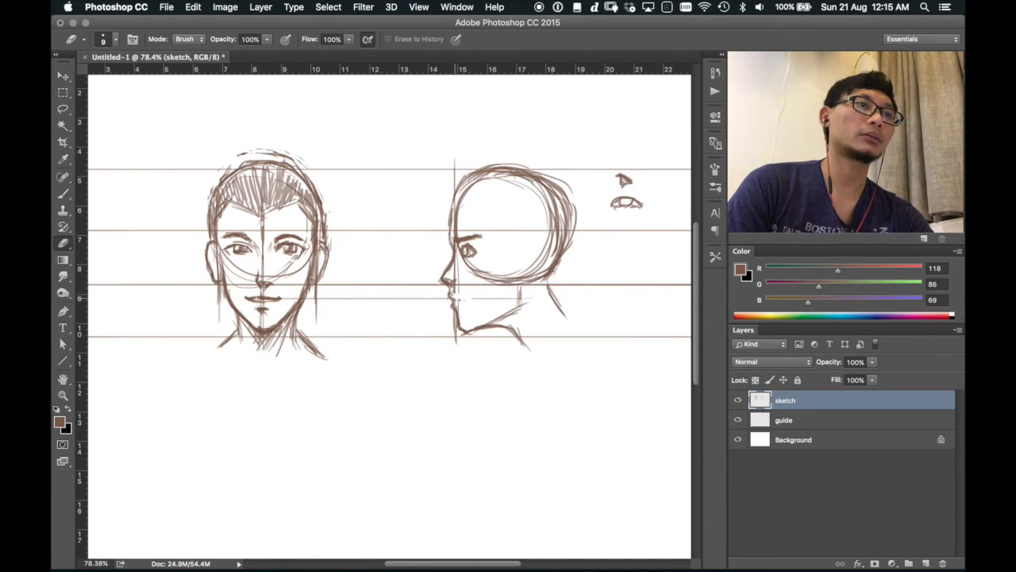
key("b")
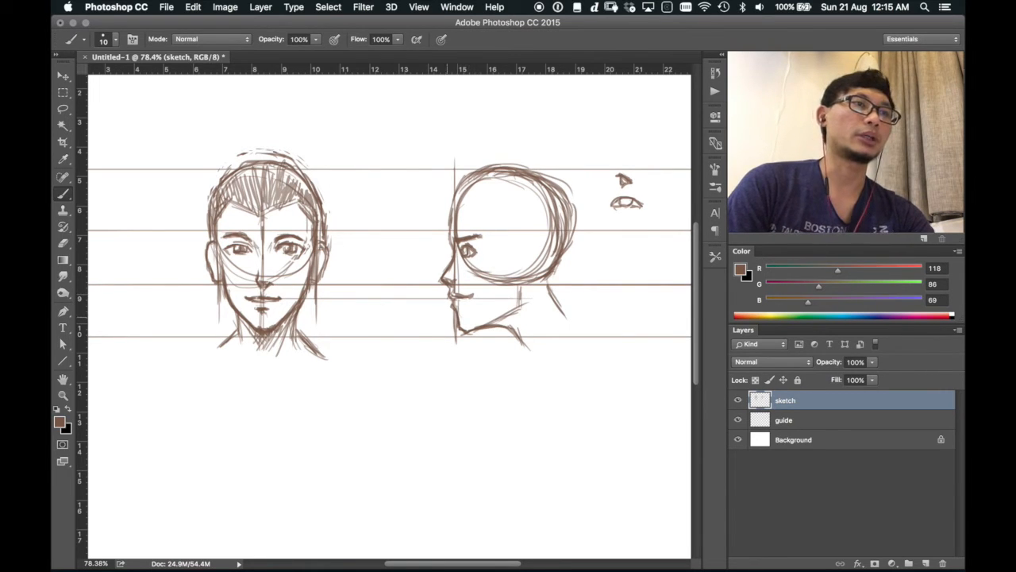
mouse_move(504, 326)
left_mouse_down()
mouse_move(526, 309)
mouse_move(514, 313)
mouse_move(528, 340)
left_mouse_up()
left_click_drag(522, 297, 499, 322)
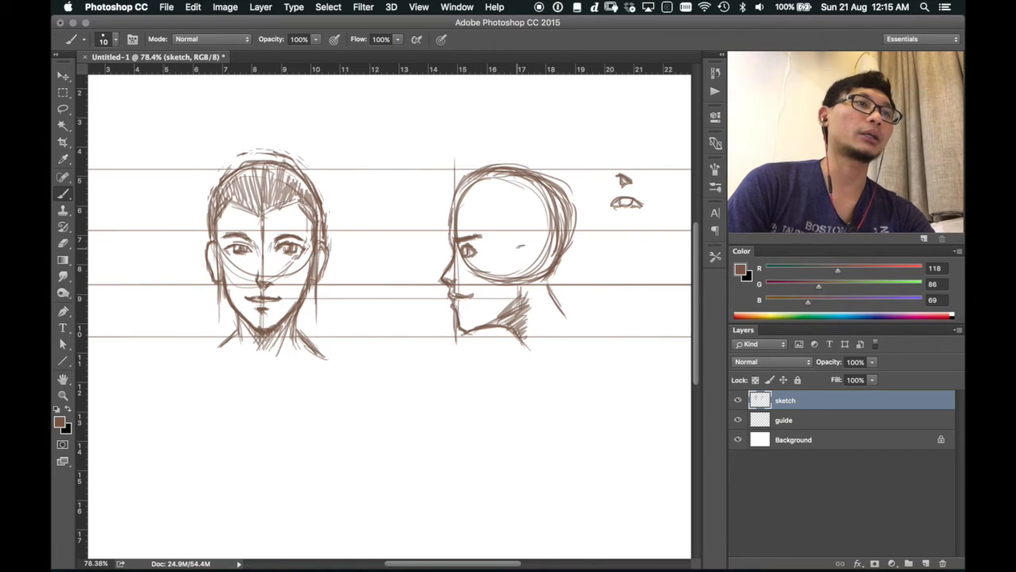
right_click(521, 246)
key("Escape")
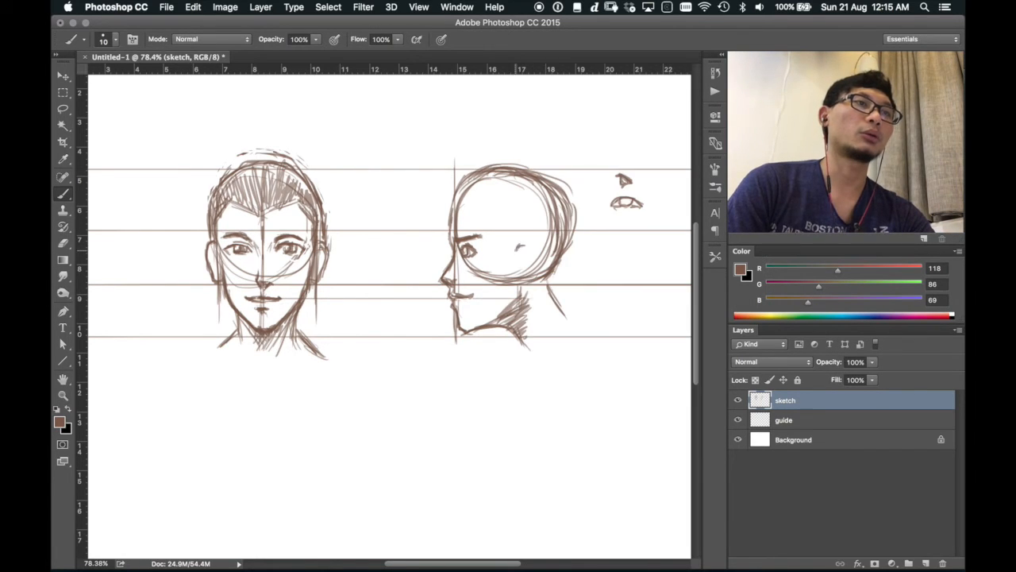
left_click_drag(525, 244, 526, 275)
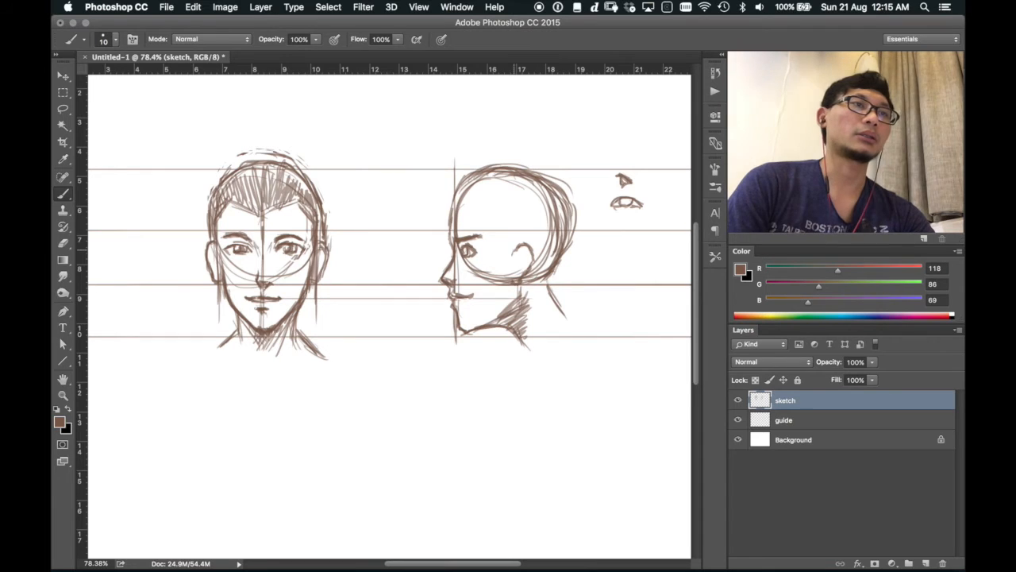
left_click_drag(514, 246, 508, 268)
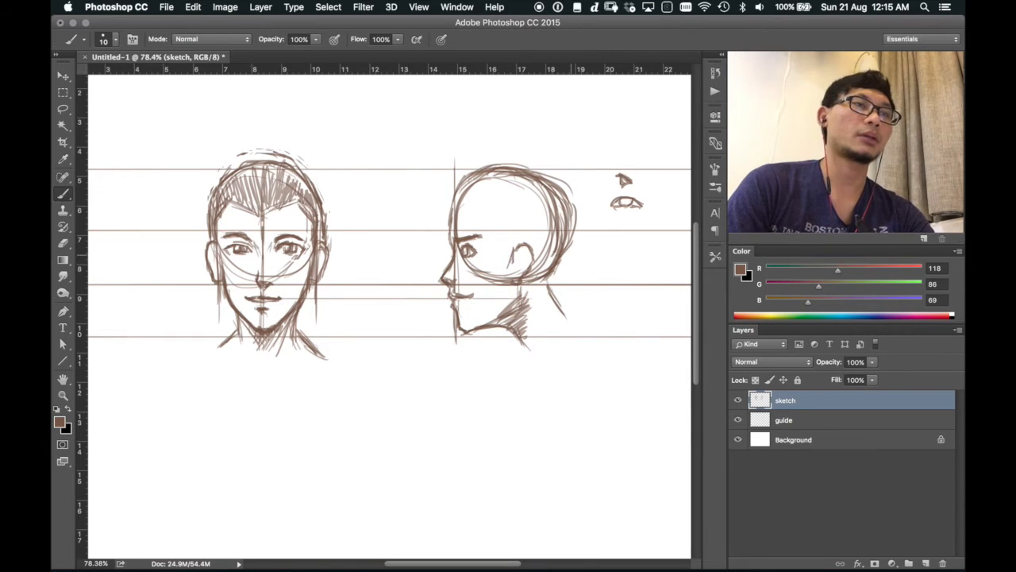
key("super+z")
key("super+z")
key("super+alt+z")
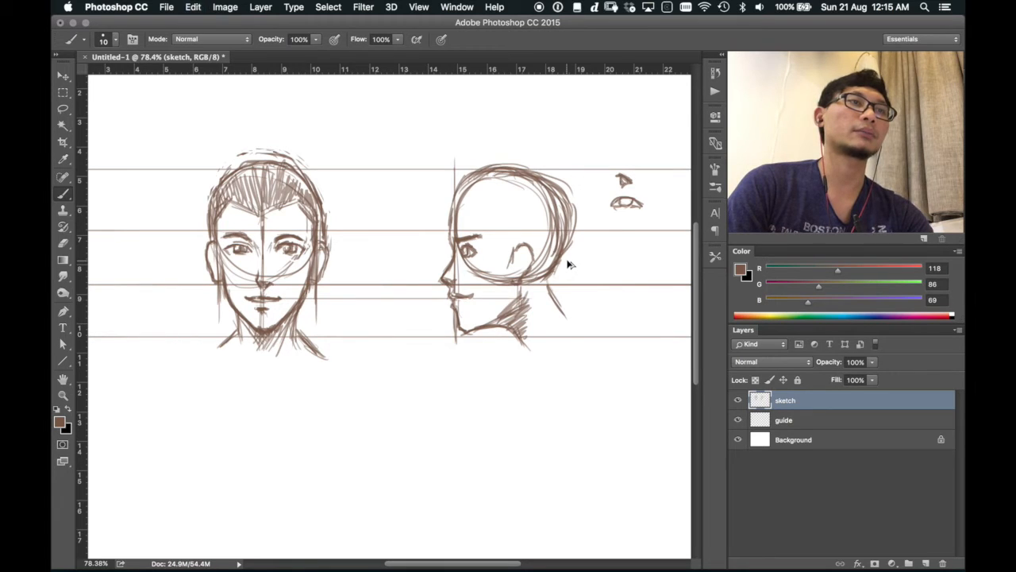
key("super+alt+z")
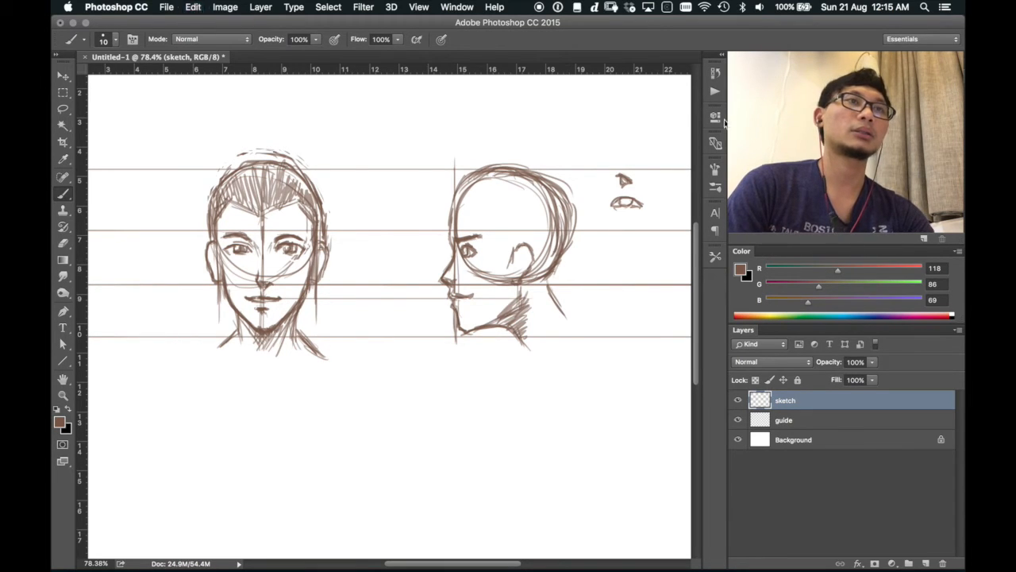
key("super+alt+z")
key("super+alt+z")
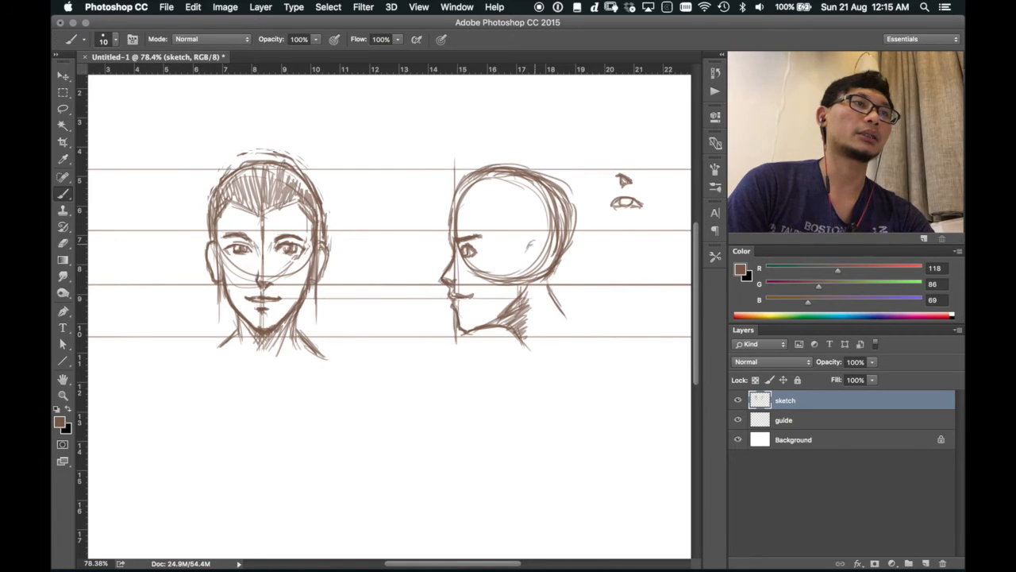
Draw the side-view ear behind the jaw in the middle guide band, then the angular hairline and the hair down to the nape.
mouse_move(530, 244)
left_mouse_down()
mouse_move(543, 250)
mouse_move(536, 274)
mouse_move(530, 247)
mouse_move(521, 272)
mouse_move(517, 225)
mouse_move(503, 211)
mouse_move(454, 223)
mouse_move(450, 212)
left_mouse_up()
left_click_drag(472, 181, 448, 207)
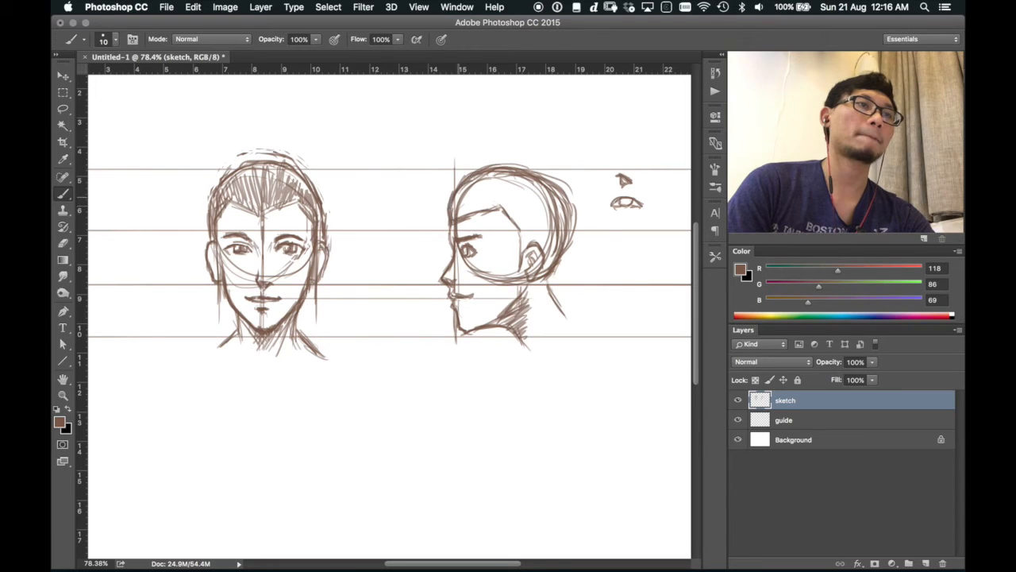
mouse_move(508, 173)
left_mouse_down()
mouse_move(464, 188)
mouse_move(544, 184)
mouse_move(562, 251)
mouse_move(541, 295)
mouse_move(552, 298)
left_mouse_up()
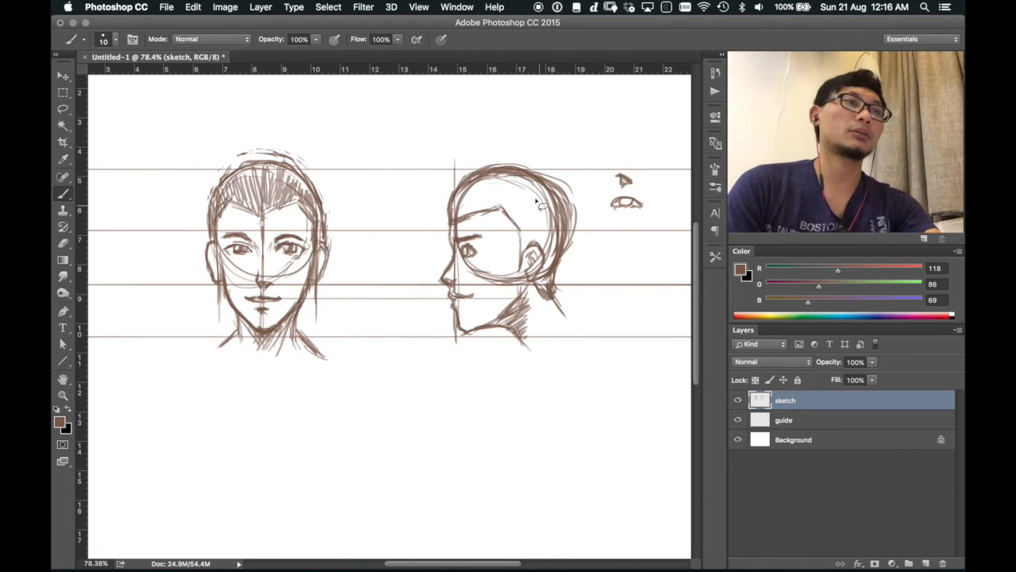
Select the side-view head with a freehand outline and stretch it horizontally to about 109% width, extending the back of the skull.
key("l")
mouse_move(465, 158)
left_mouse_down()
mouse_move(420, 274)
mouse_move(440, 334)
mouse_move(484, 363)
mouse_move(549, 371)
mouse_move(591, 302)
mouse_move(590, 236)
mouse_move(570, 175)
mouse_move(533, 159)
mouse_move(484, 163)
left_mouse_up()
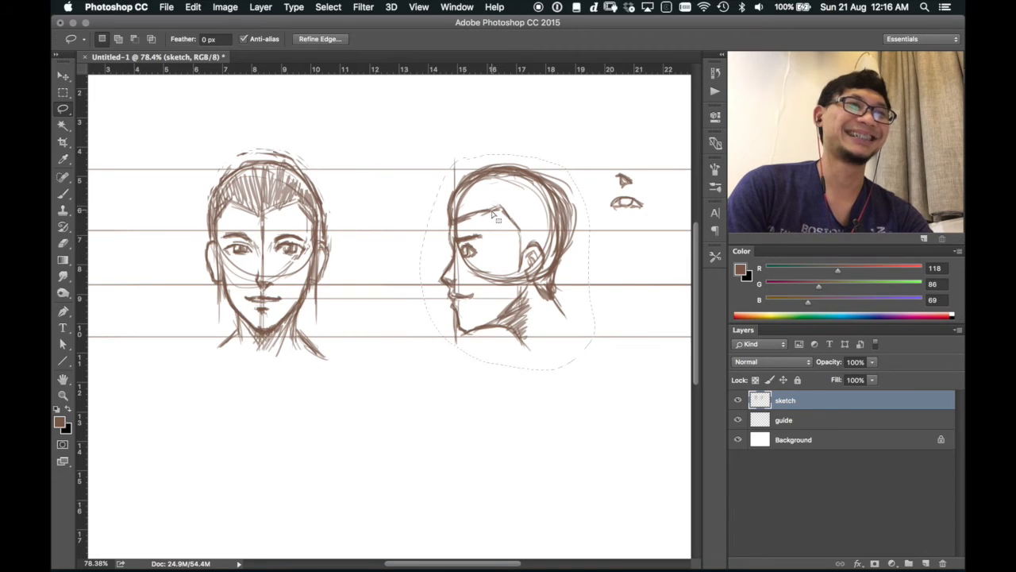
key("super+t")
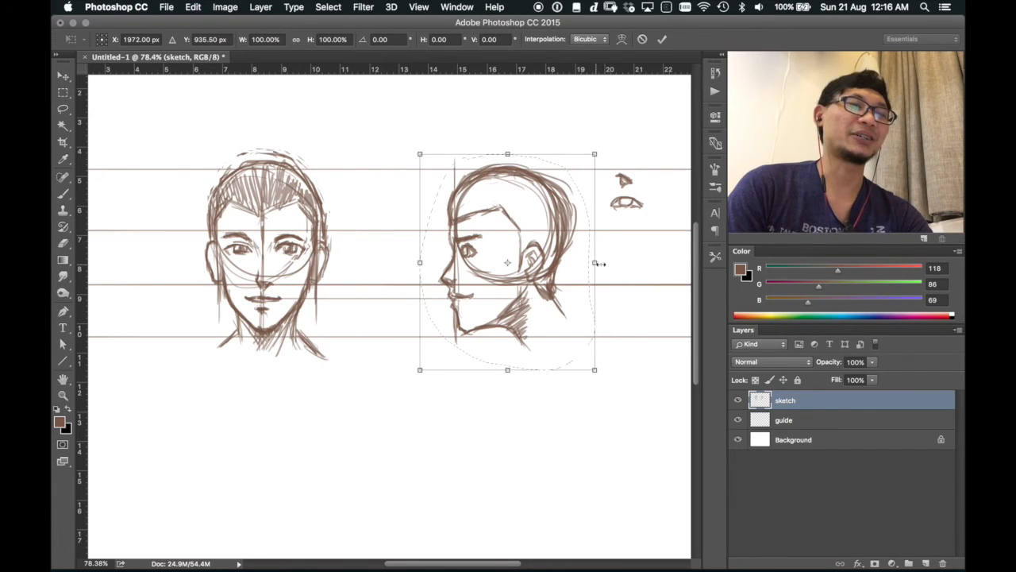
left_click_drag(600, 265, 611, 264)
key("Return")
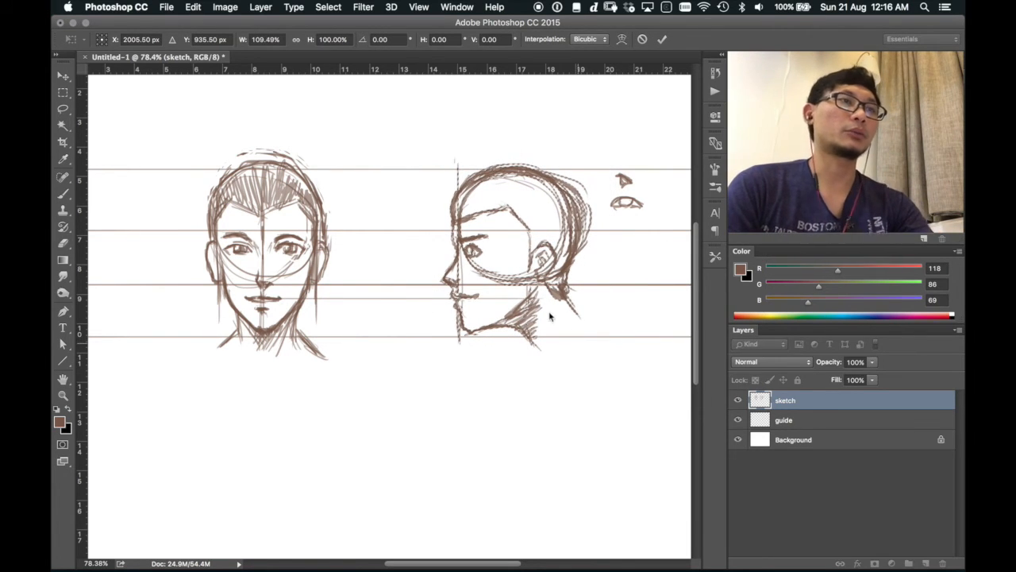
key("super+d")
Erase the stray lines behind the side-view skull and around the ear, and clean up the chin contour.
key("b")
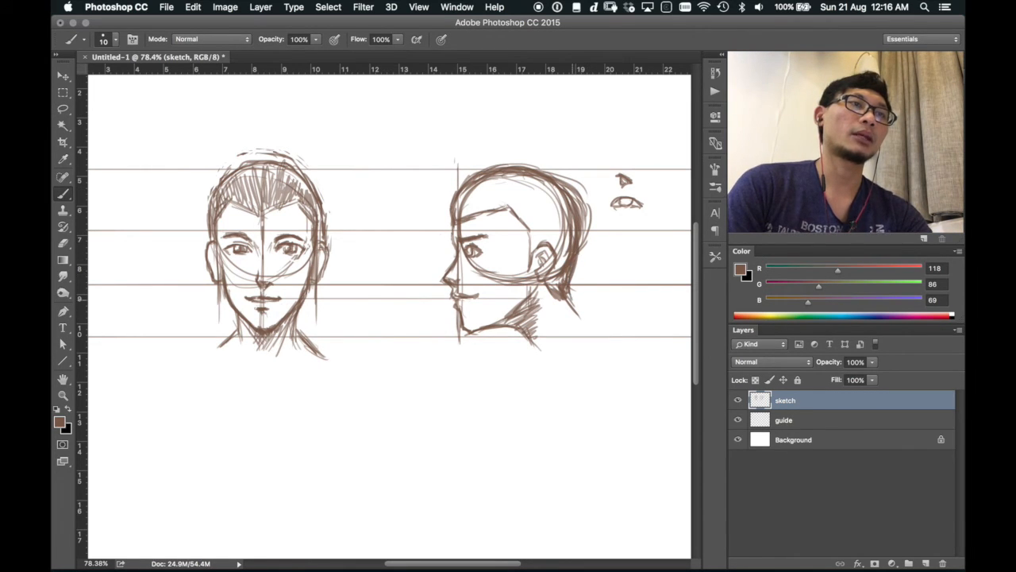
key("e")
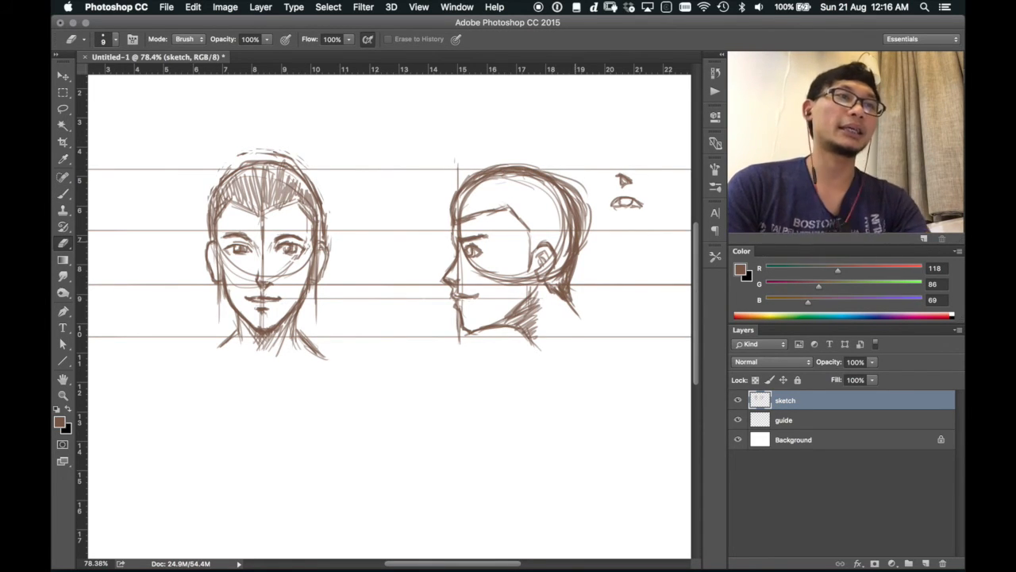
mouse_move(587, 193)
left_mouse_down()
mouse_move(578, 183)
mouse_move(585, 245)
mouse_move(584, 202)
left_mouse_up()
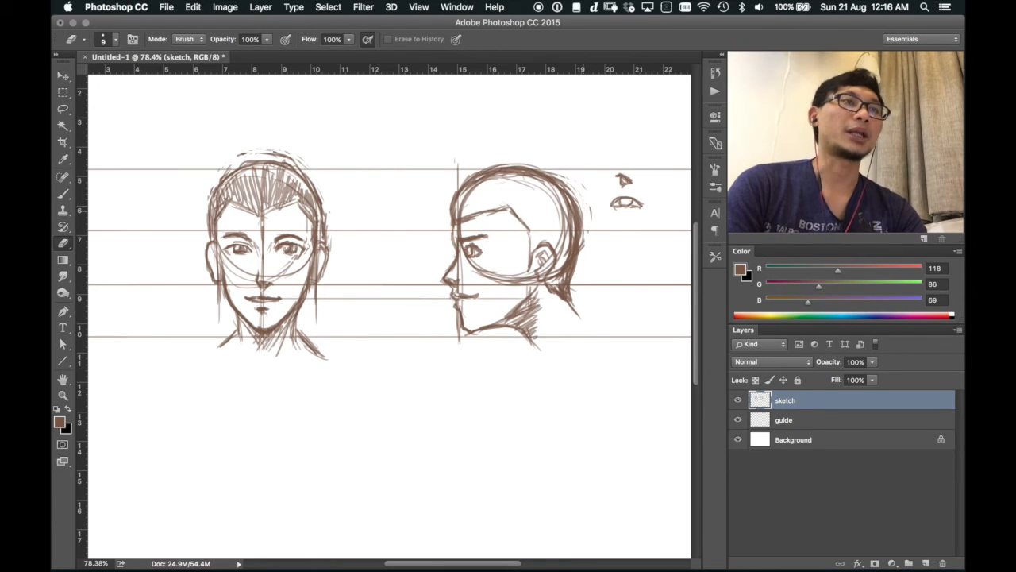
left_click_drag(548, 170, 581, 207)
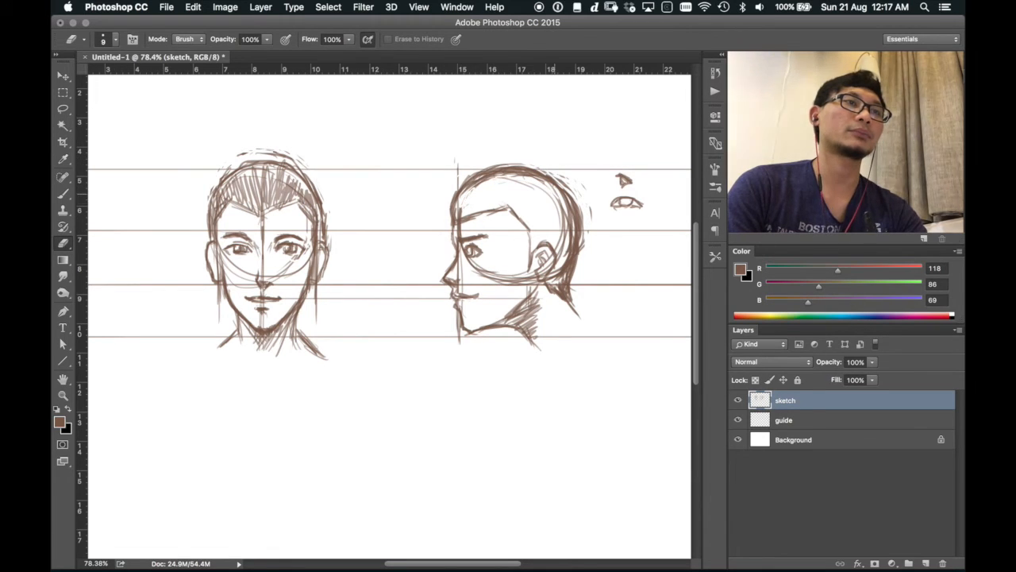
mouse_move(569, 212)
left_mouse_down()
mouse_move(566, 293)
mouse_move(563, 275)
mouse_move(549, 280)
left_mouse_up()
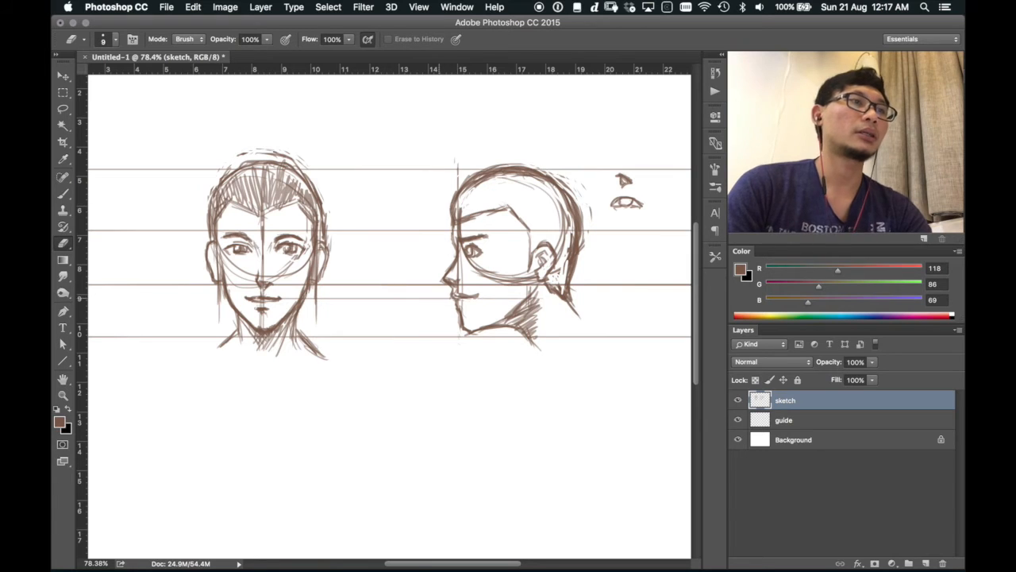
key("b")
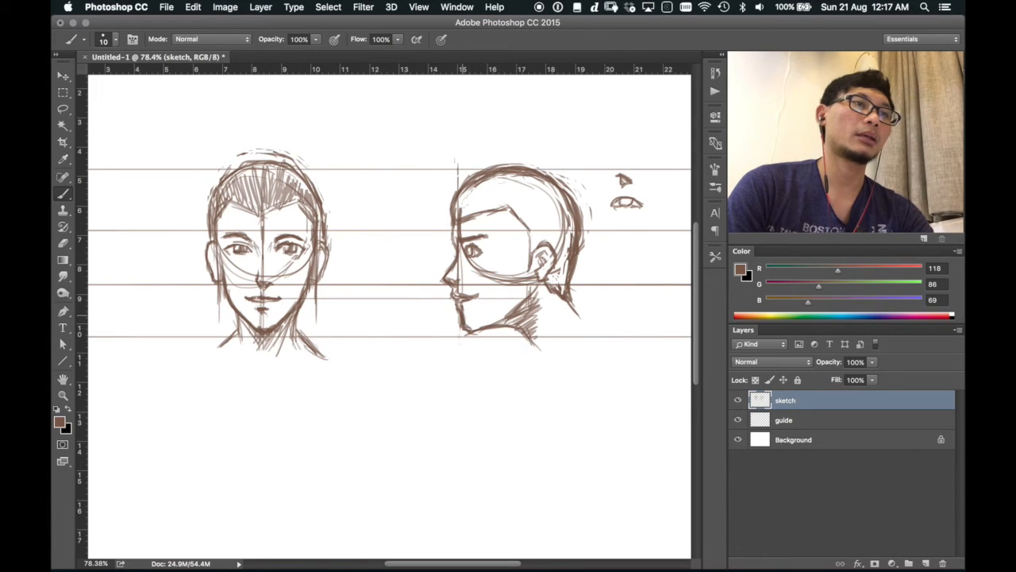
key("e")
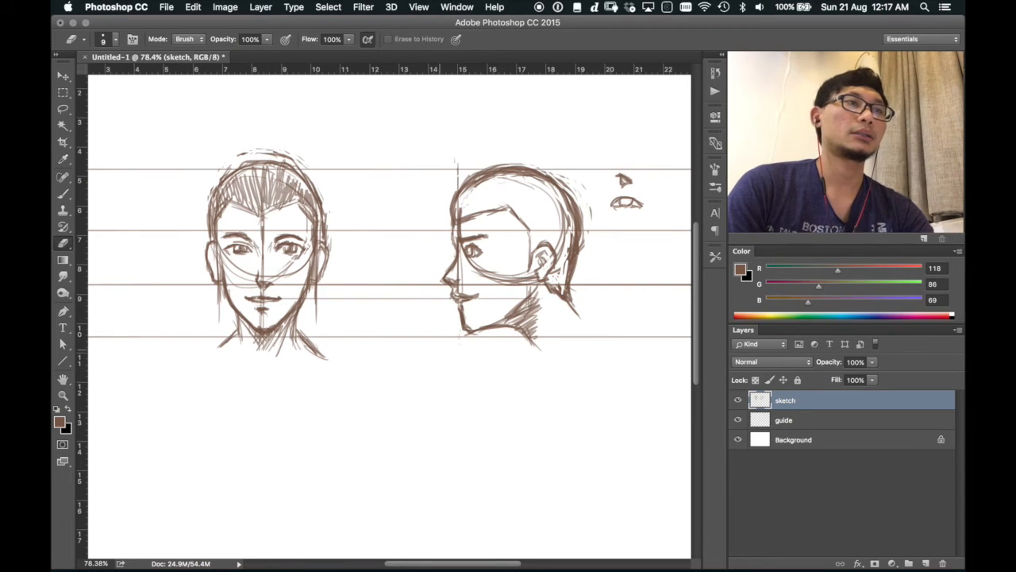
Fill the side view's hair area with swept-back strokes from the forehead and dense hatching down to the ear and nape.
key("b")
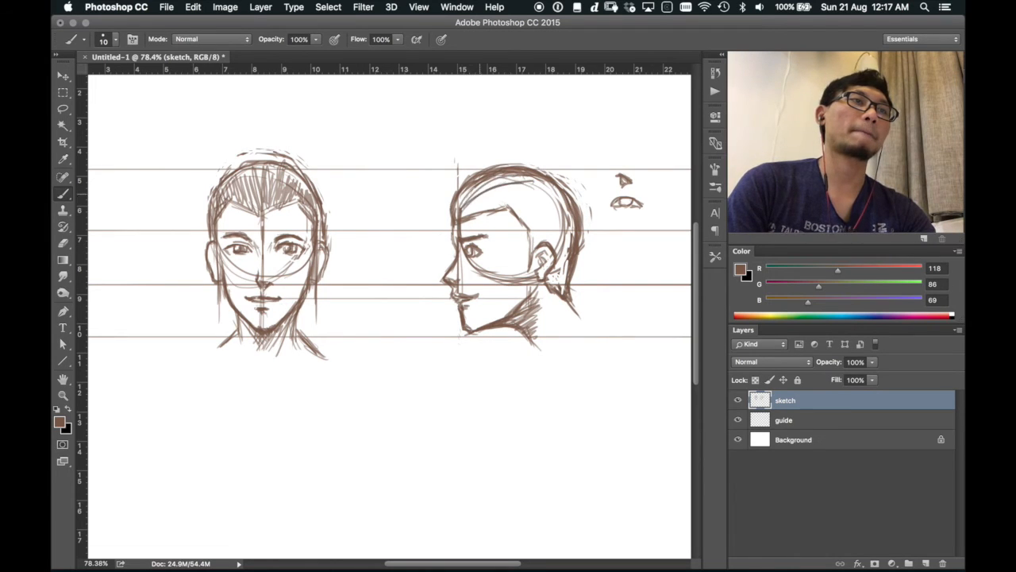
left_click_drag(468, 205, 548, 193)
mouse_move(471, 208)
left_mouse_down()
mouse_move(546, 201)
mouse_move(549, 218)
left_mouse_up()
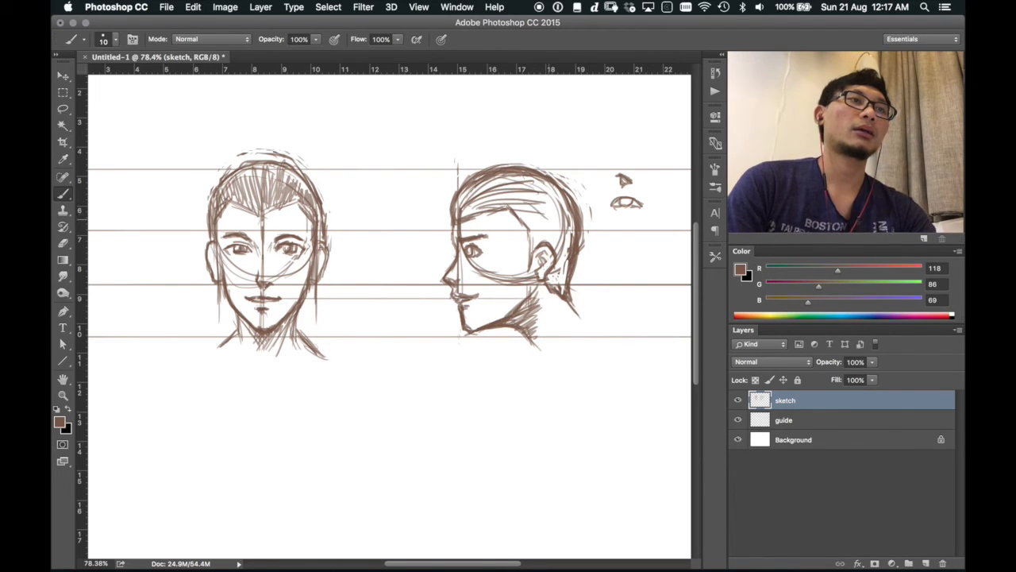
mouse_move(515, 184)
left_mouse_down()
mouse_move(556, 202)
mouse_move(560, 223)
left_mouse_up()
mouse_move(519, 205)
left_mouse_down()
mouse_move(561, 231)
mouse_move(555, 247)
left_mouse_up()
mouse_move(527, 221)
left_mouse_down()
mouse_move(558, 248)
mouse_move(545, 244)
left_mouse_up()
mouse_move(539, 240)
left_mouse_down()
mouse_move(563, 252)
mouse_move(560, 289)
mouse_move(562, 266)
left_mouse_up()
left_click_drag(549, 229, 569, 256)
mouse_move(537, 213)
left_mouse_down()
mouse_move(572, 241)
mouse_move(562, 227)
left_mouse_up()
left_click_drag(522, 207, 570, 217)
left_click_drag(536, 193, 559, 207)
left_click_drag(510, 180, 560, 194)
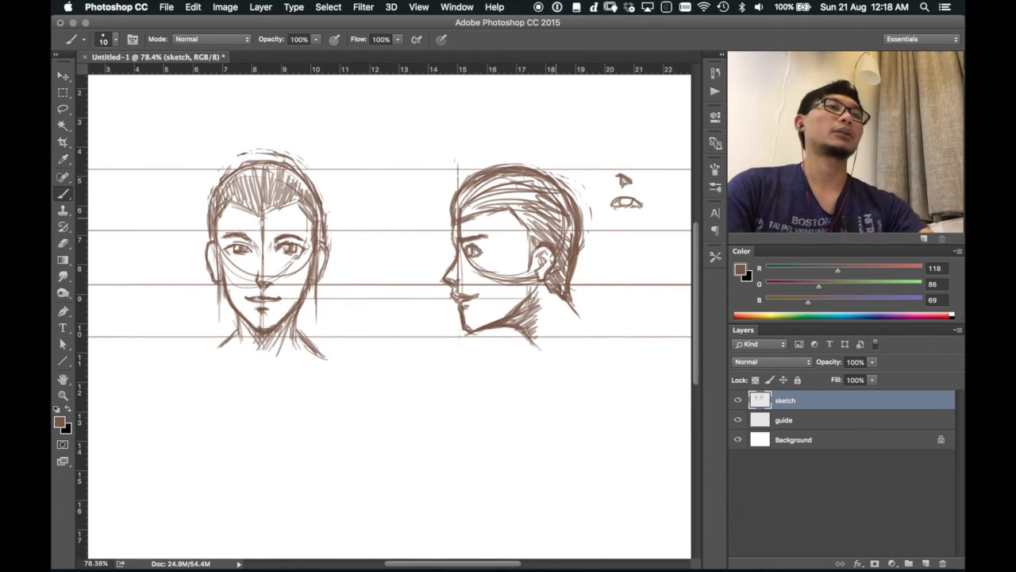
Delete the small eye-shape studies behind the side-view head using a freehand selection, with the whole canvas fitted in view.
key("z")
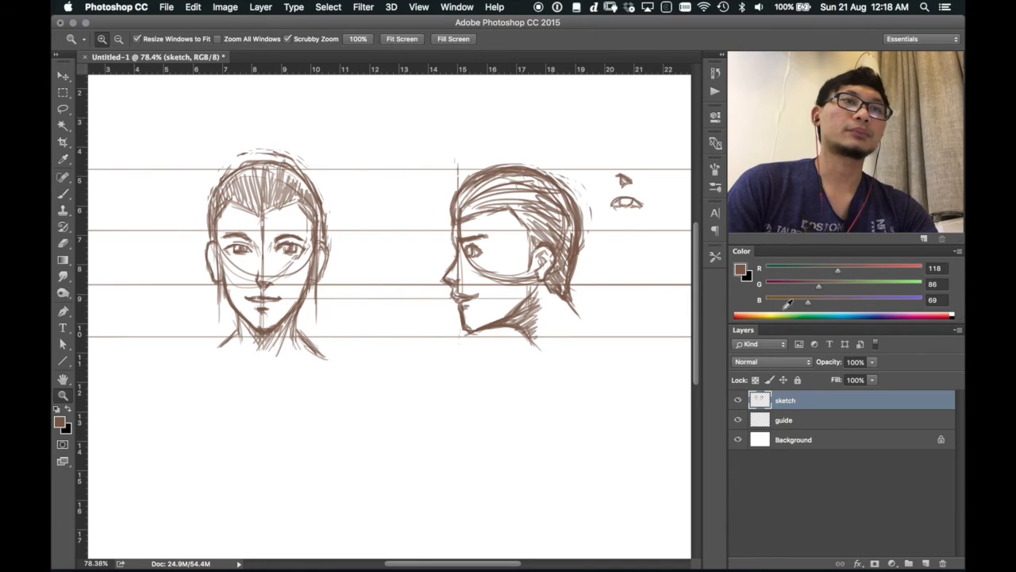
left_click(402, 38)
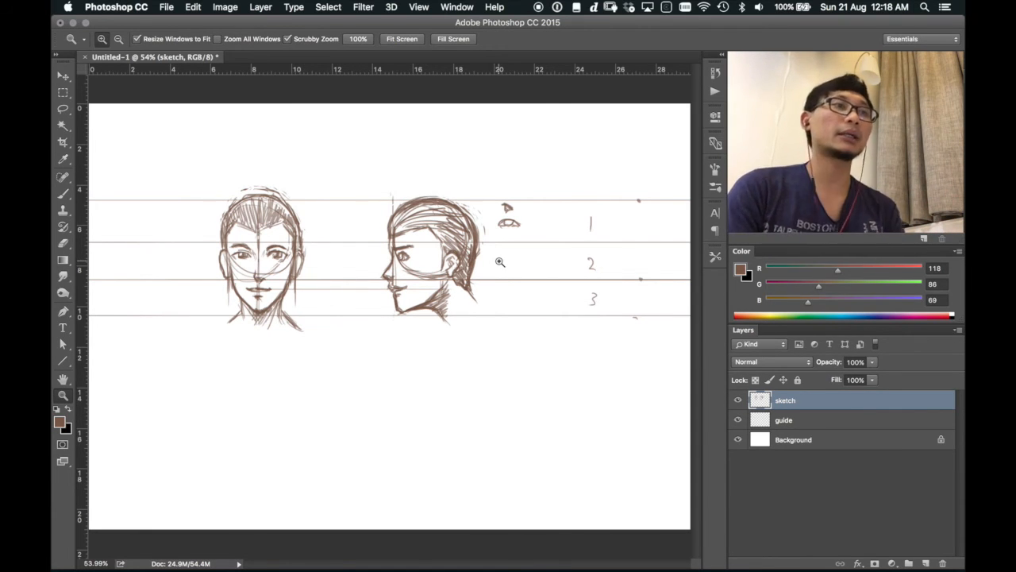
key("b")
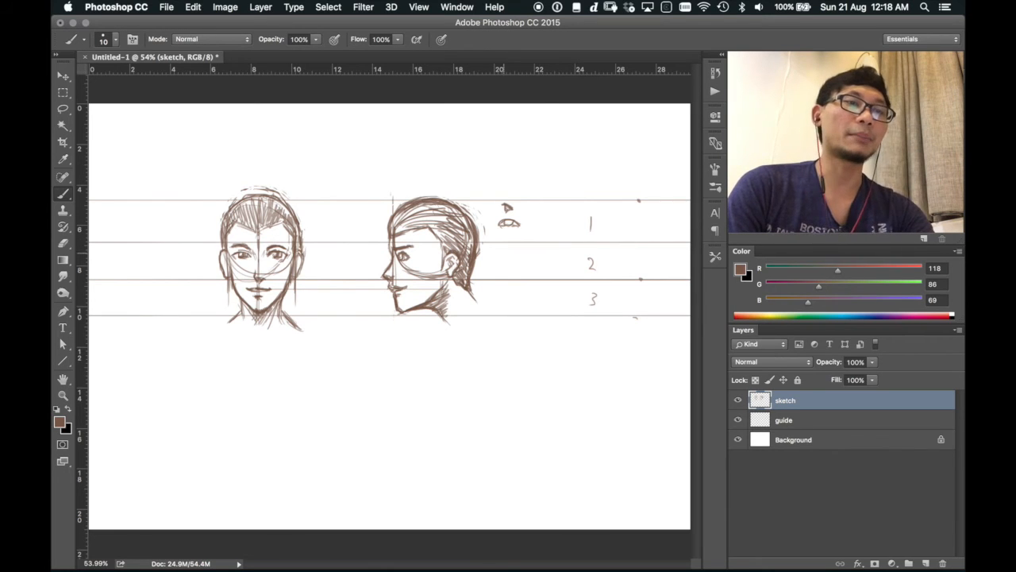
key("l")
mouse_move(513, 193)
left_mouse_down()
mouse_move(483, 196)
mouse_move(497, 237)
mouse_move(513, 192)
left_mouse_up()
key("Delete")
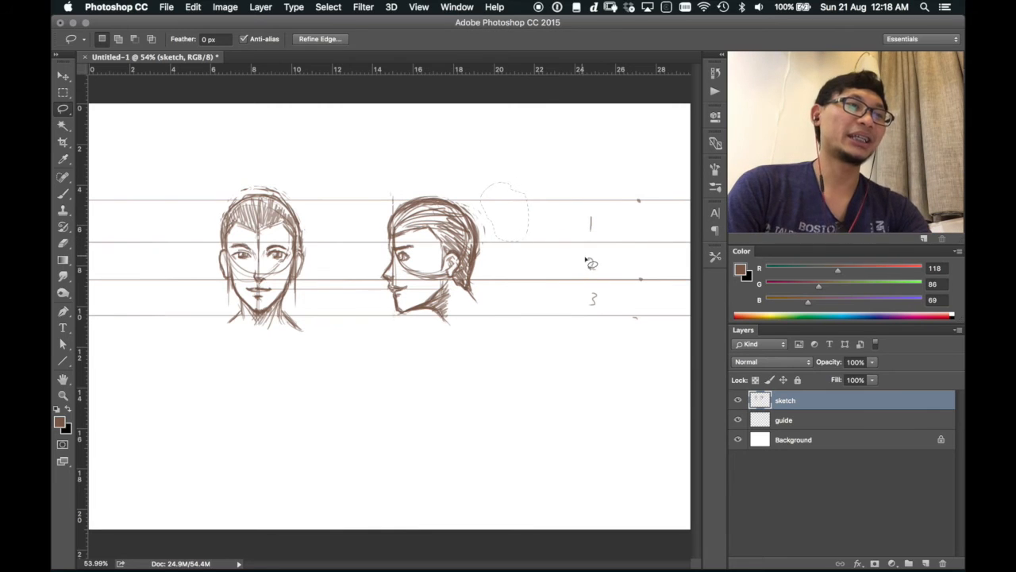
key("super+d")
Check the sketch layer's visibility and move both heads horizontally toward the canvas's left edge, keeping them aligned to the guide lines.
left_click(738, 400)
left_click(739, 401)
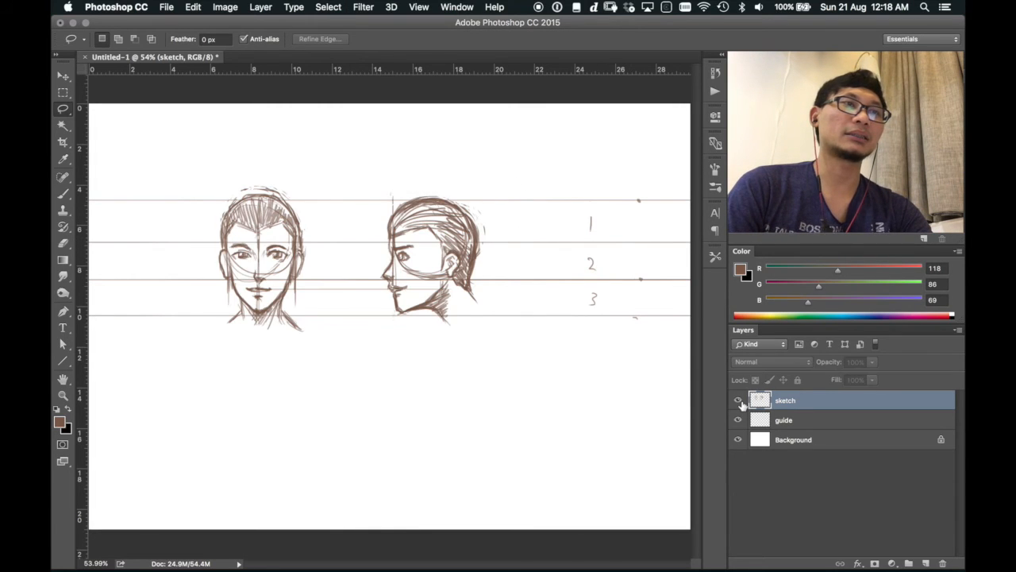
key("v")
mouse_move(475, 304)
left_mouse_down()
mouse_move(443, 286)
mouse_move(361, 270)
left_mouse_up()
key("super+z")
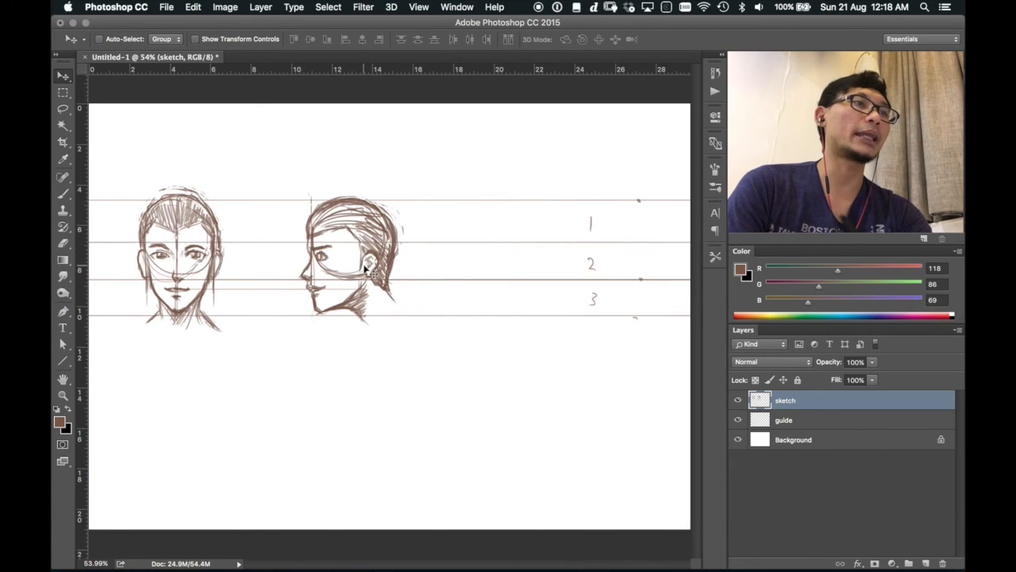
key("b")
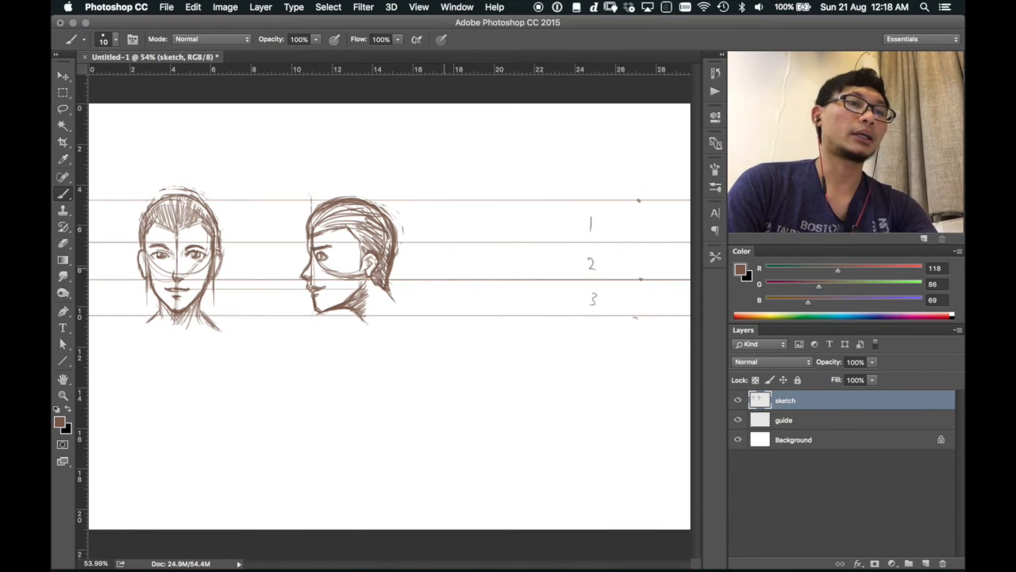
Select the side-view head with a freehand outline and move it horizontally closer to the front view.
key("l")
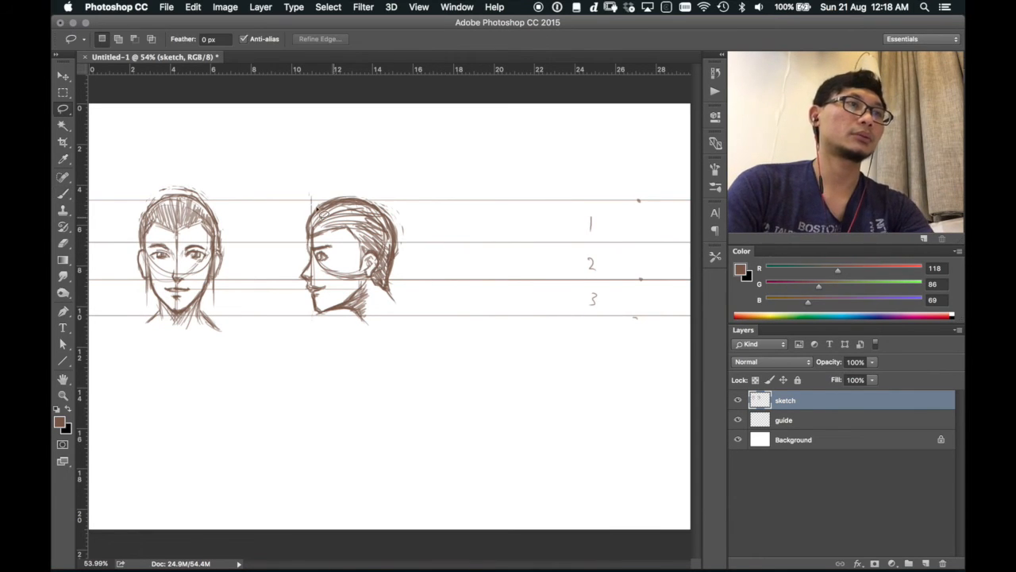
mouse_move(316, 188)
left_mouse_down()
mouse_move(280, 219)
mouse_move(280, 290)
mouse_move(398, 337)
mouse_move(432, 257)
mouse_move(397, 184)
mouse_move(341, 181)
left_mouse_up()
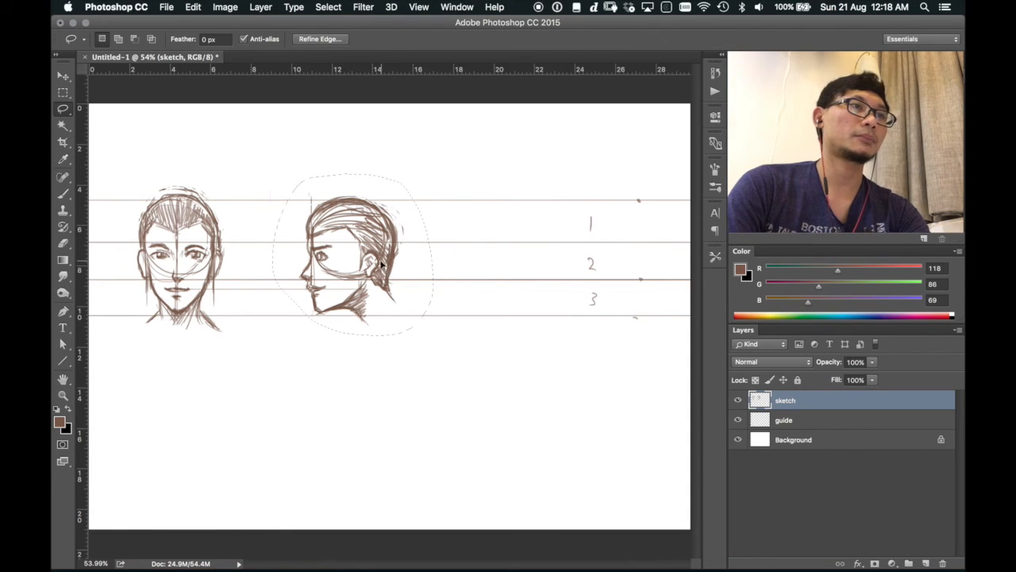
left_click_drag(381, 271, 342, 269)
key("v")
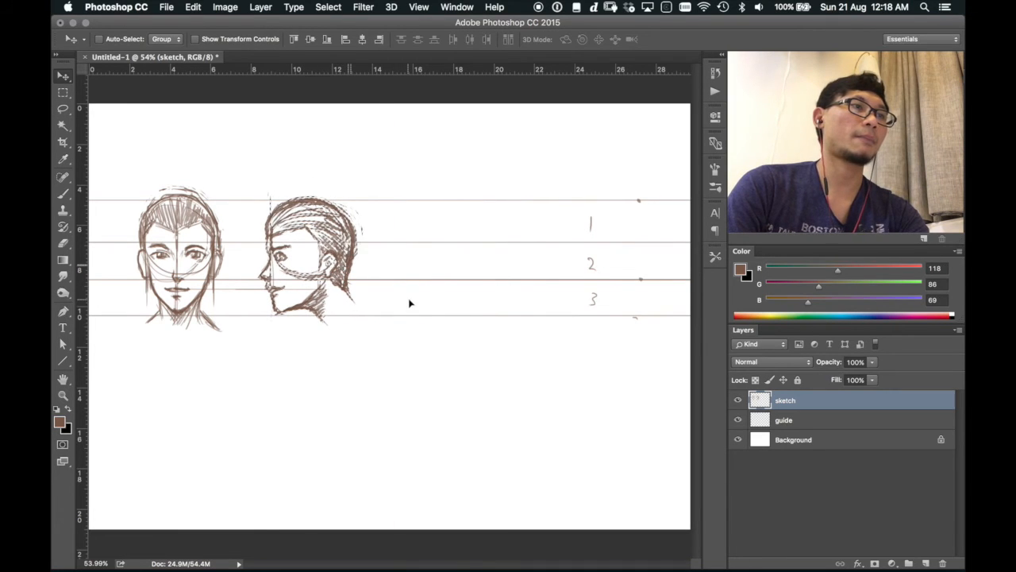
key("ctrl+d")
Sketch a cranium circle for a third head between the side view and the band numbers, spanning the top two guide bands.
key("b")
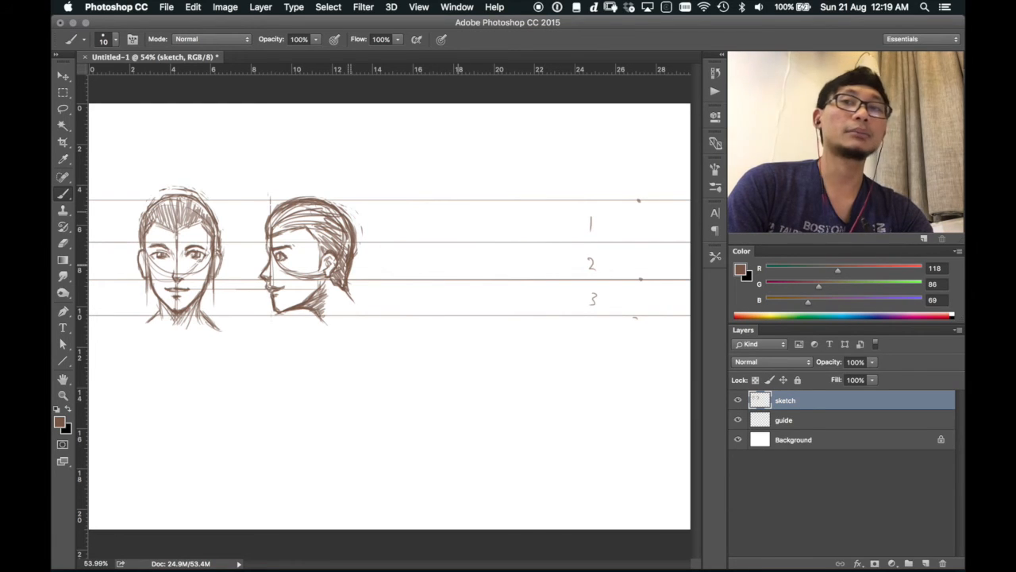
mouse_move(479, 204)
left_mouse_down()
mouse_move(441, 252)
mouse_move(512, 264)
mouse_move(486, 206)
mouse_move(493, 282)
left_mouse_up()
left_click_drag(492, 221, 475, 283)
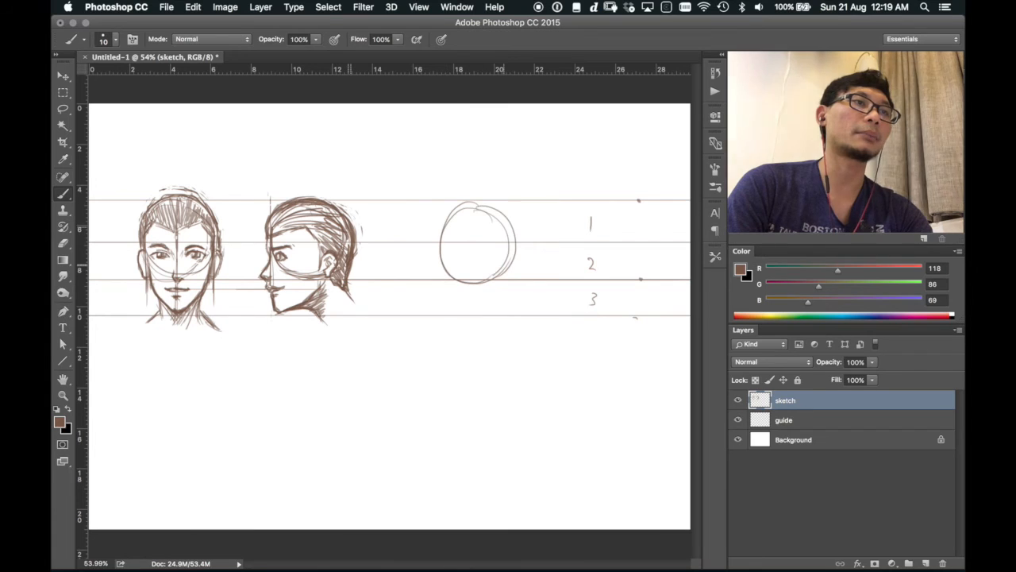
left_click_drag(441, 228, 507, 231)
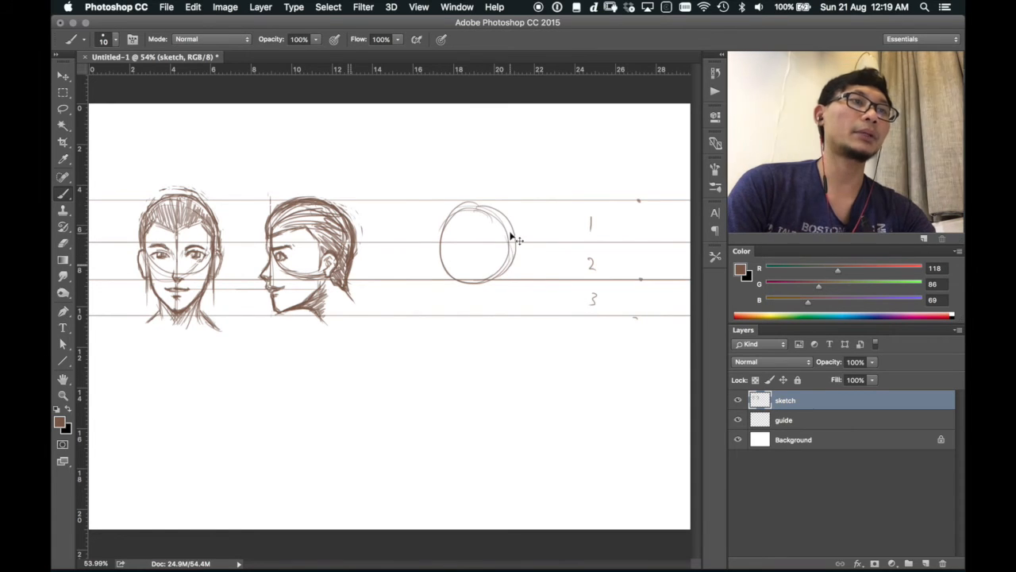
key("ctrl+t")
key("Escape")
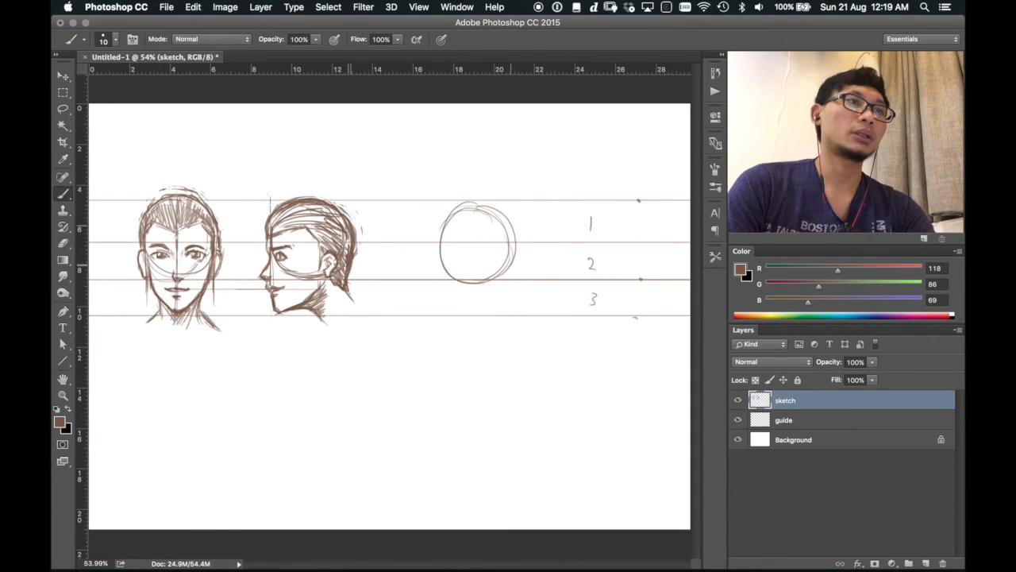
mouse_move(497, 205)
left_mouse_down()
mouse_move(457, 212)
mouse_move(489, 203)
mouse_move(517, 215)
left_mouse_up()
mouse_move(494, 206)
left_mouse_down()
mouse_move(526, 249)
mouse_move(511, 277)
mouse_move(498, 279)
left_mouse_up()
left_click_drag(512, 271, 482, 282)
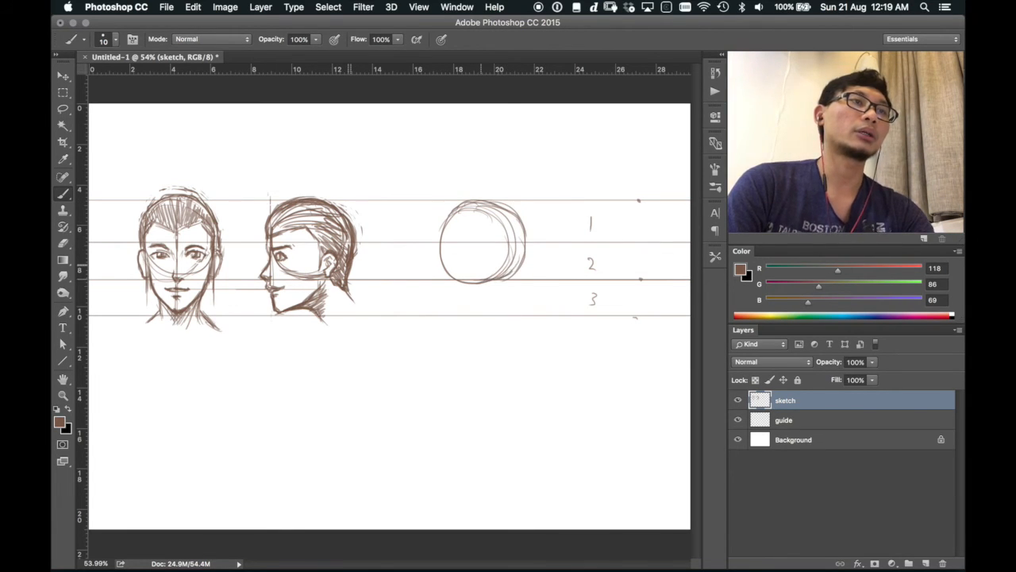
left_click_drag(516, 214, 448, 216)
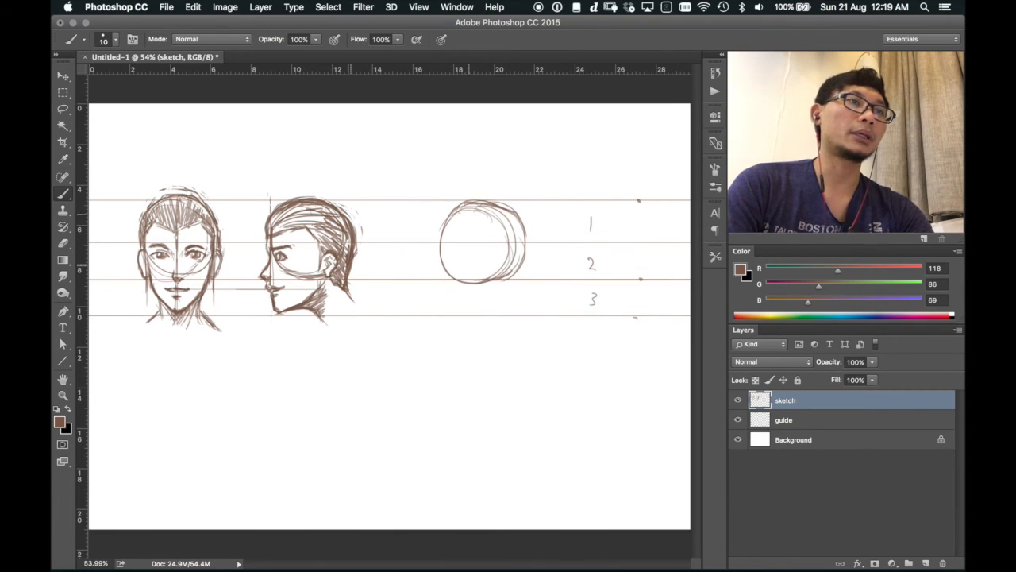
right_click(477, 186)
left_click(478, 183)
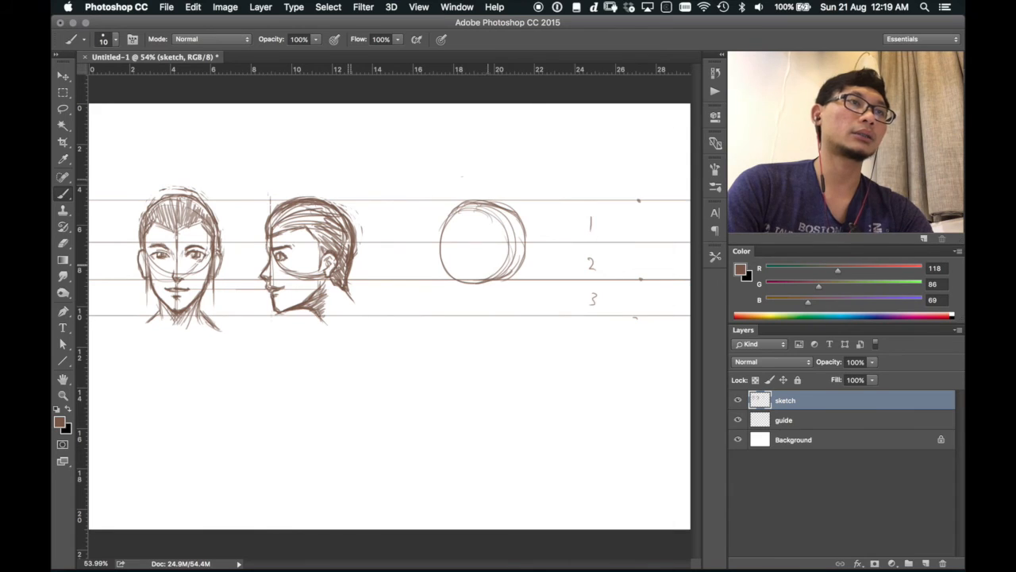
left_click_drag(520, 184, 509, 195)
key("super+z")
Draw a curved facial centre line through the left part of the circle, from above the head to just below the lowest guide line.
mouse_move(493, 159)
left_mouse_down()
mouse_move(457, 255)
mouse_move(475, 337)
left_mouse_up()
left_click_drag(491, 153, 470, 334)
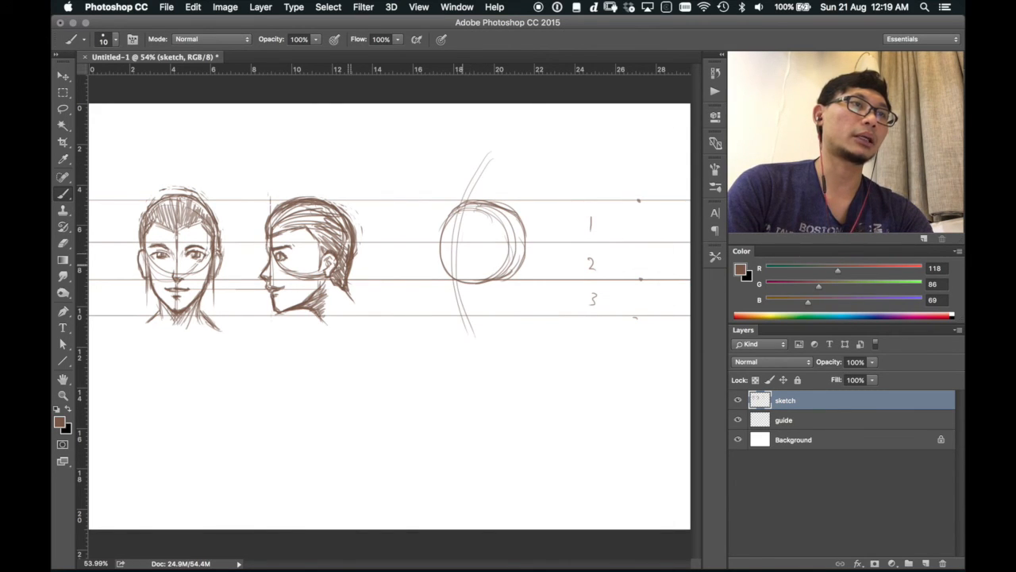
left_click_drag(464, 248, 480, 333)
key("super+z")
key("alt+super+z")
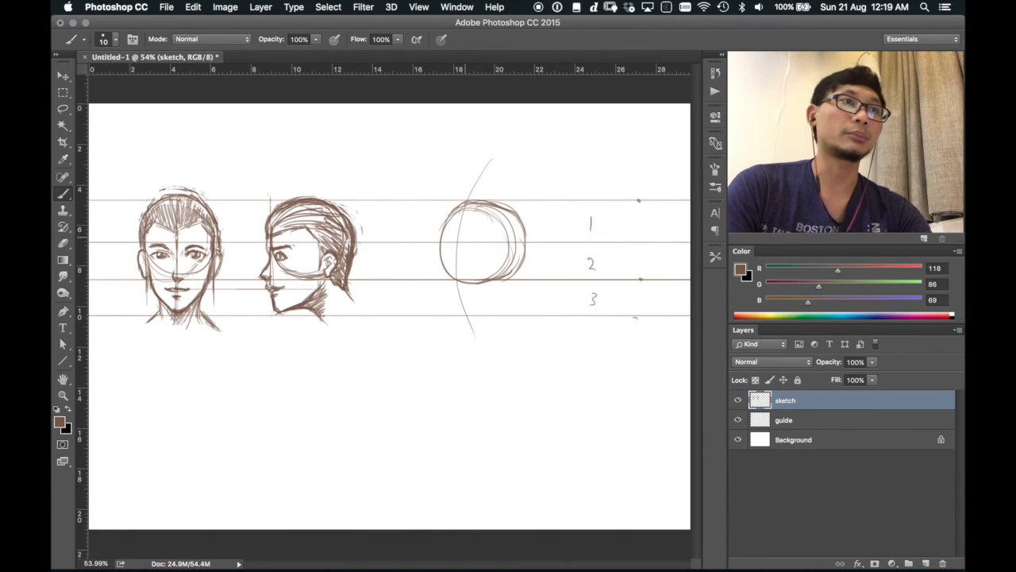
mouse_move(485, 161)
left_mouse_down()
mouse_move(463, 208)
mouse_move(459, 281)
left_mouse_up()
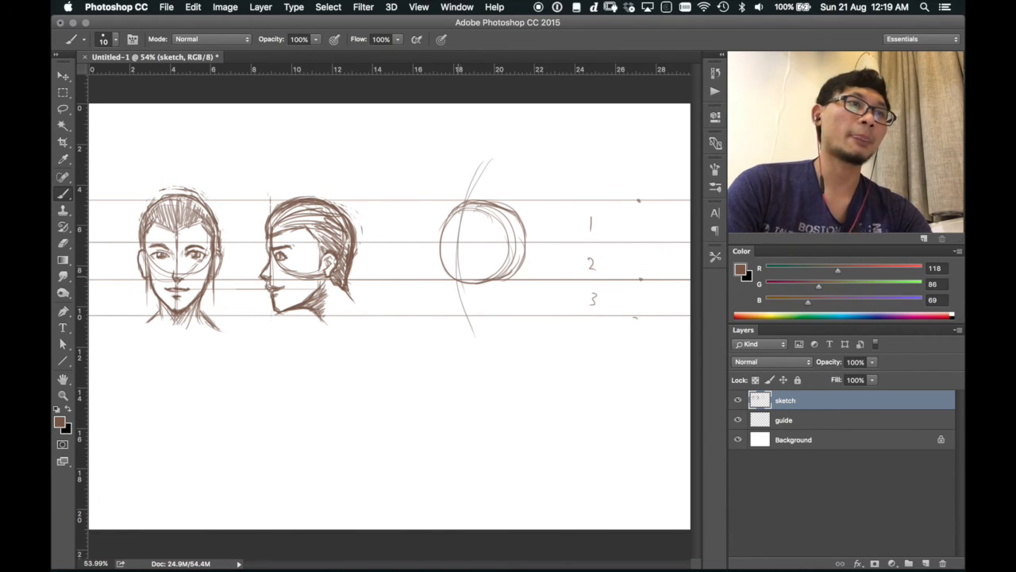
left_click_drag(458, 243, 469, 324)
left_click_drag(459, 277, 475, 330)
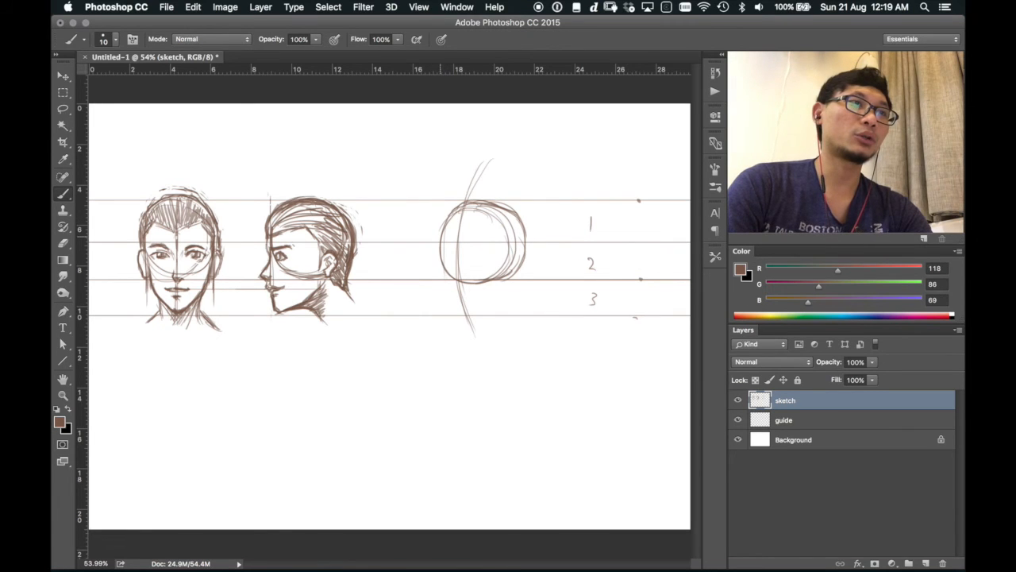
Reinforce the centre line, and add a brow line across the circle at the second guide line with a short vertical face-side line.
left_click_drag(465, 208, 462, 279)
left_click_drag(438, 243, 516, 245)
left_click_drag(458, 230, 461, 309)
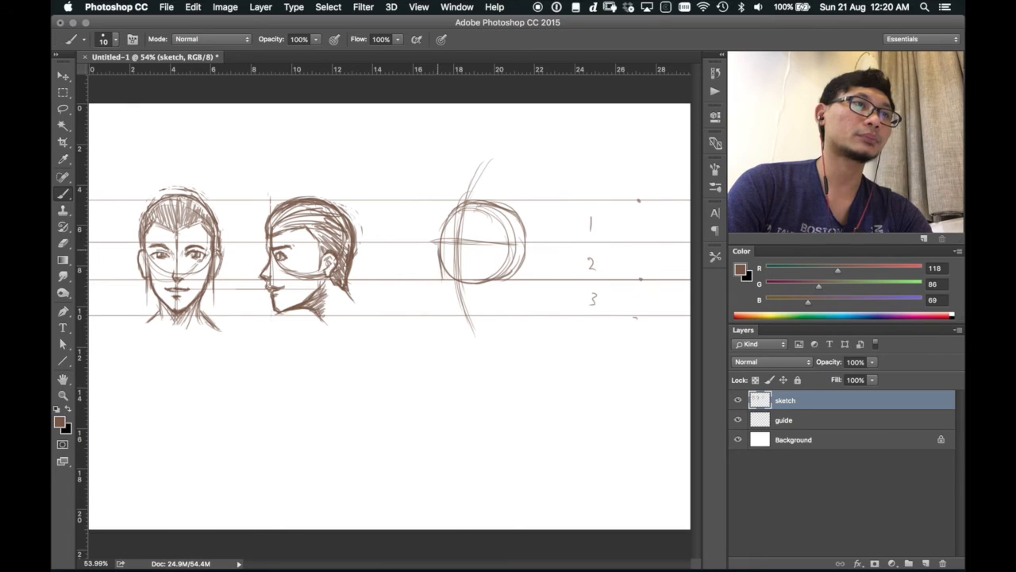
Draw the far cheek line of the third head, curving from its face-side line down towards the chin.
left_click_drag(443, 289, 461, 310)
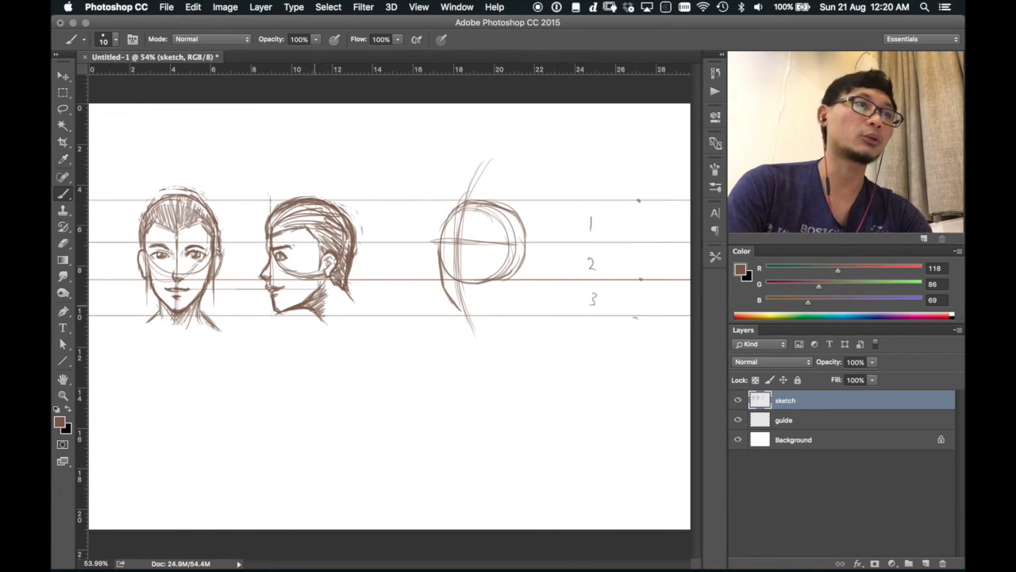
left_click_drag(350, 294, 449, 297)
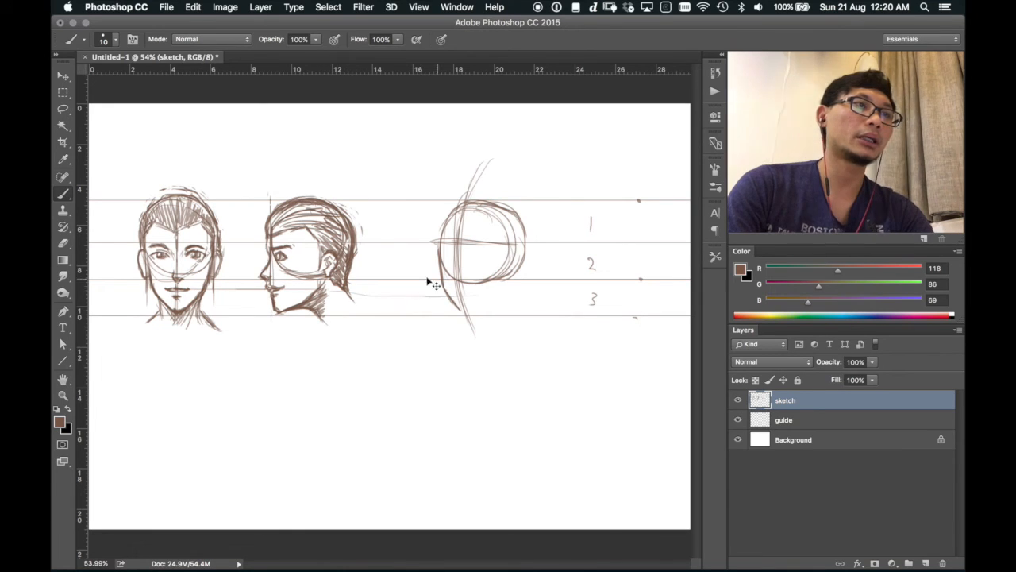
key("super+z")
left_click_drag(353, 292, 438, 294)
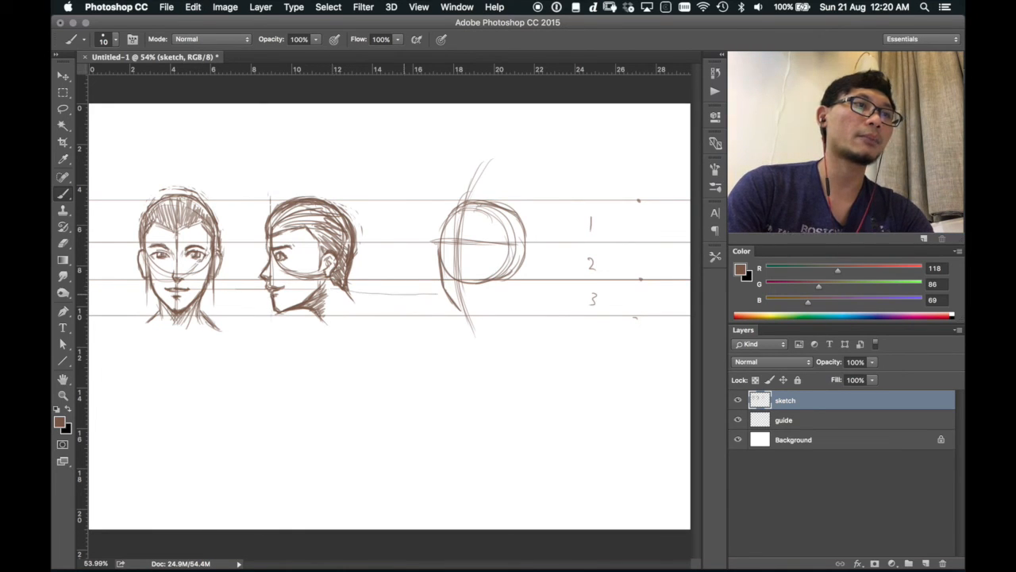
key("super+z")
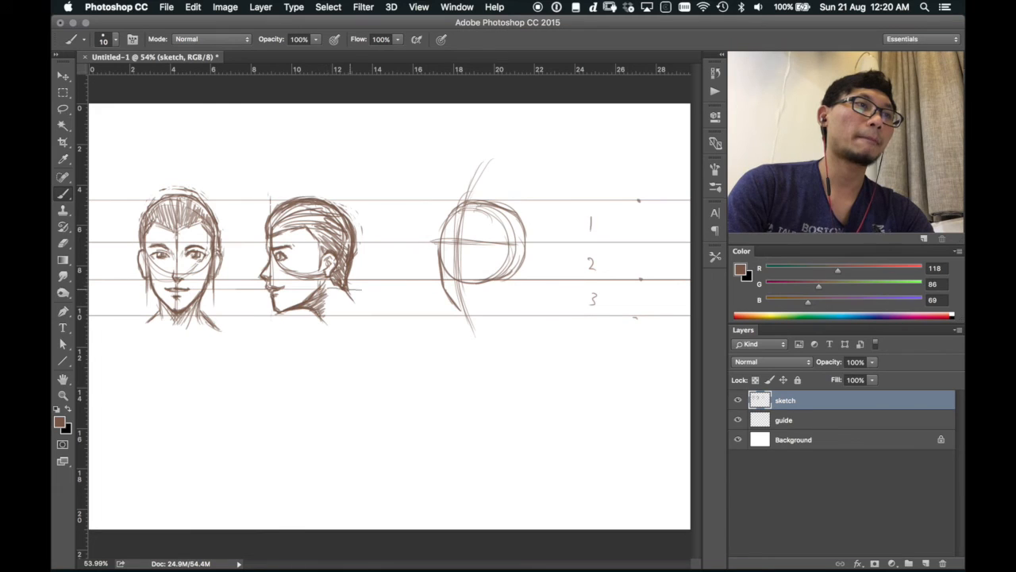
left_click_drag(349, 290, 508, 291)
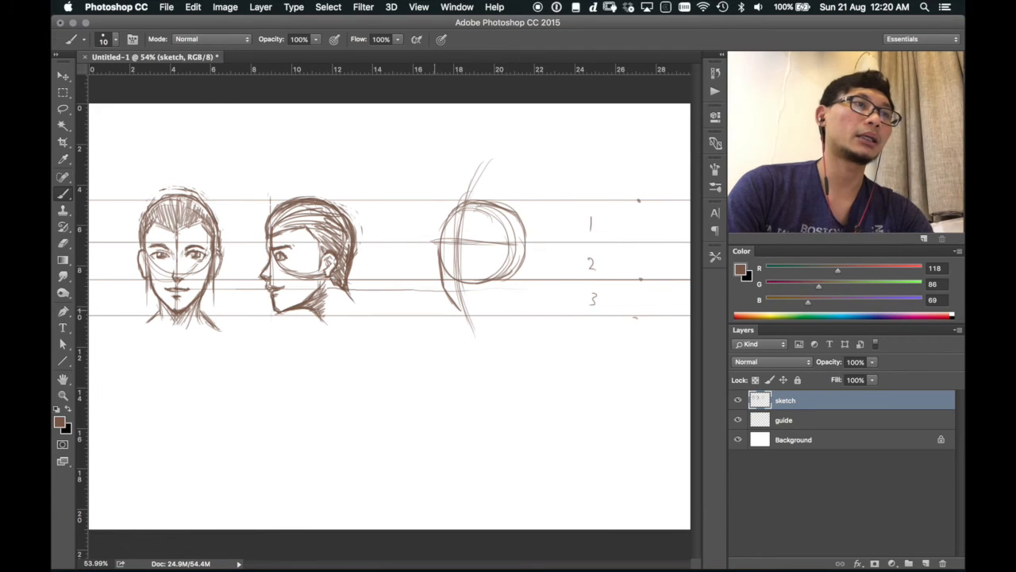
key("super+z")
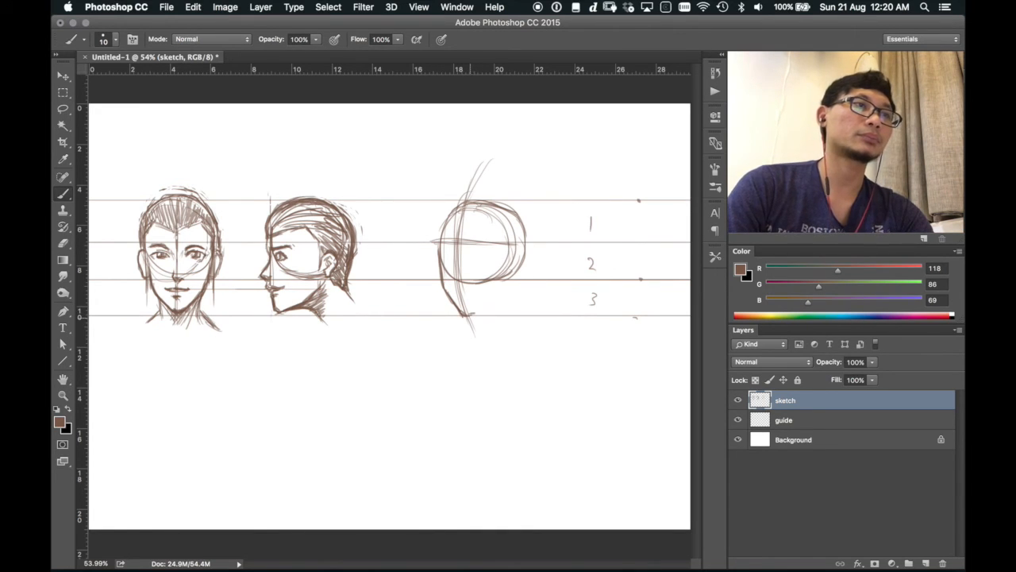
Close the third head's chin and jaw at the lowest guide line, and sketch the nose, mouth, eyes and brows with shading on the far side.
mouse_move(469, 317)
left_mouse_down()
mouse_move(509, 280)
mouse_move(477, 312)
left_mouse_up()
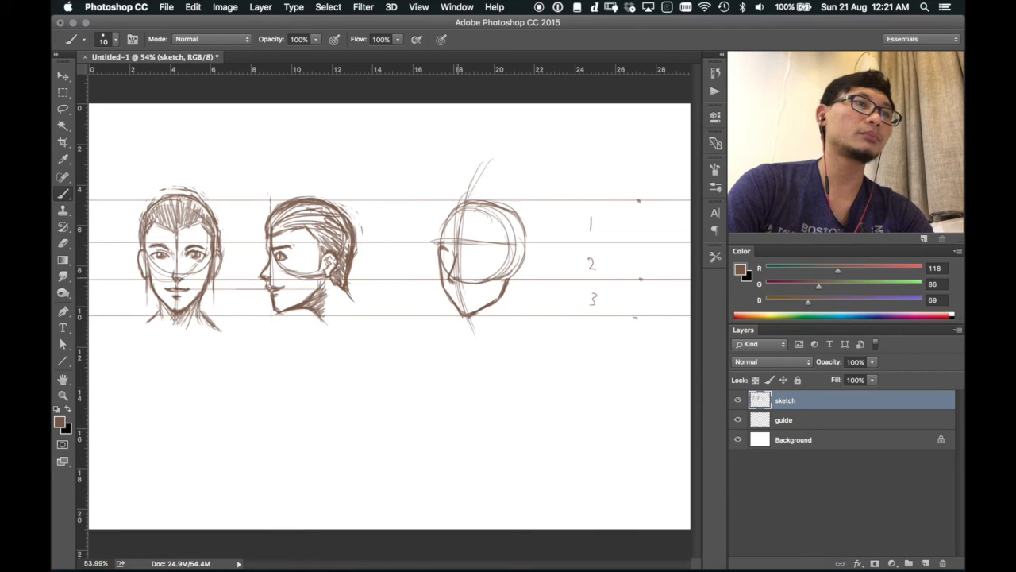
key("super+z")
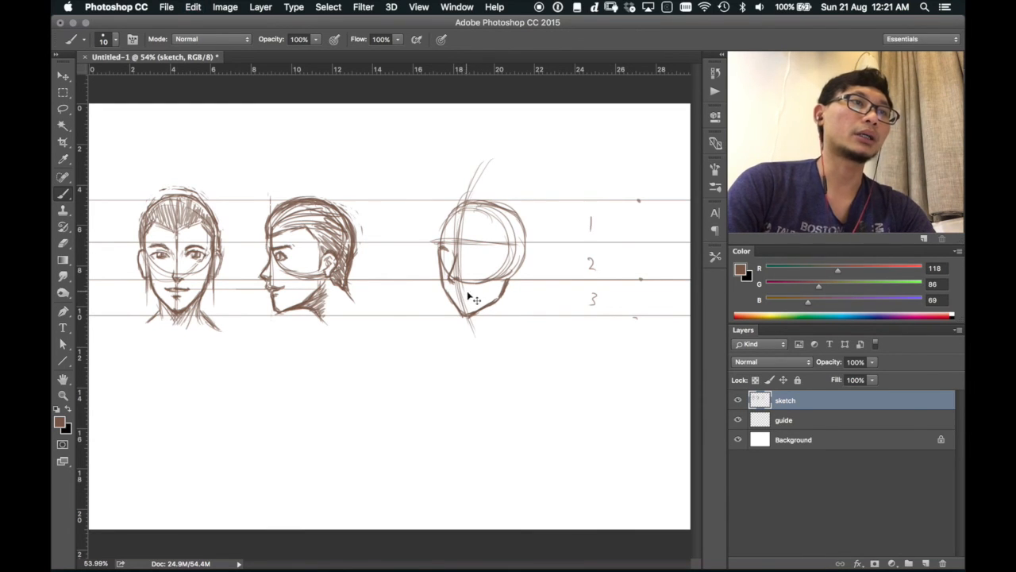
key("super+z")
key("super+z")
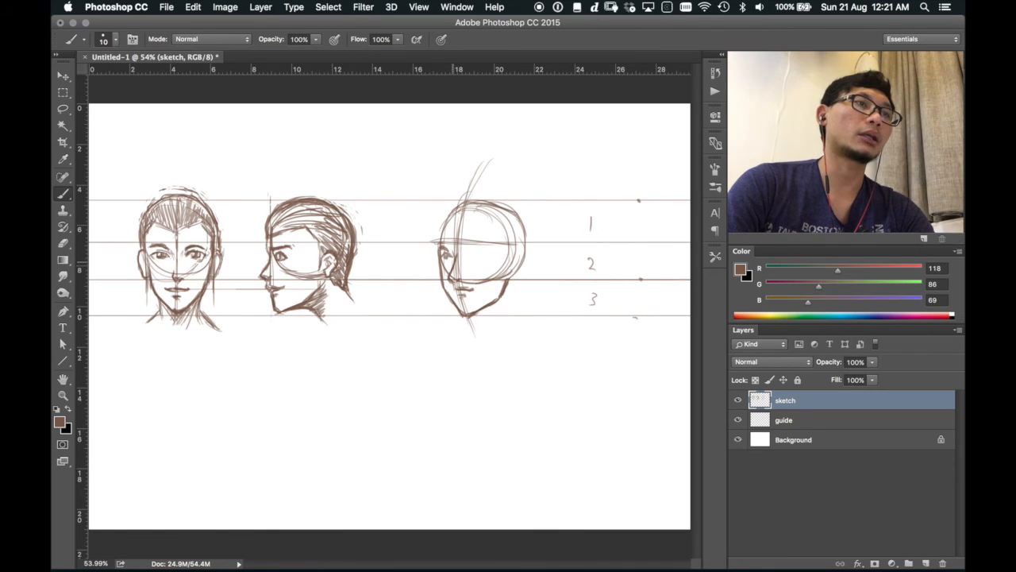
left_click_drag(447, 249, 451, 272)
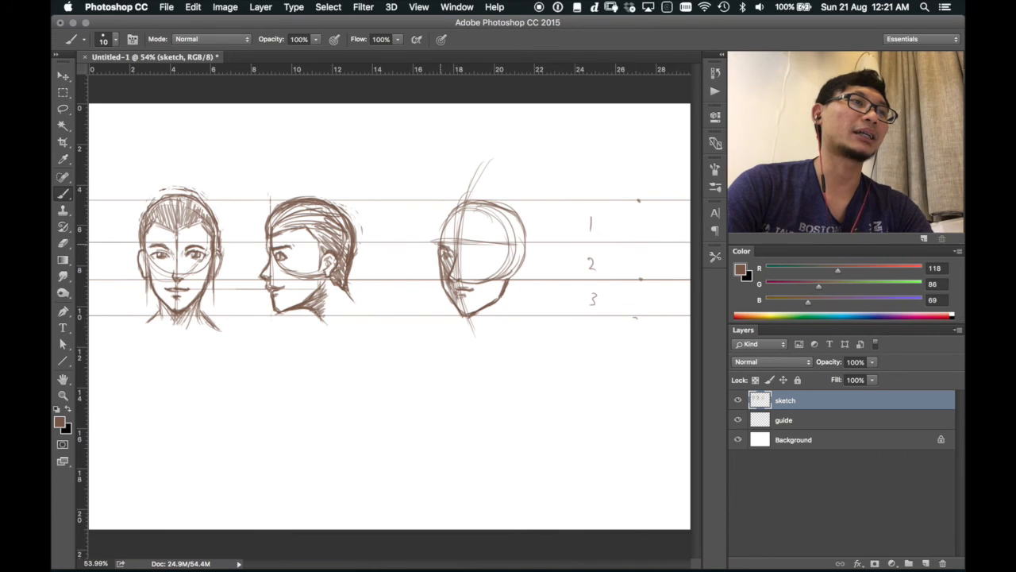
left_click_drag(466, 251, 496, 248)
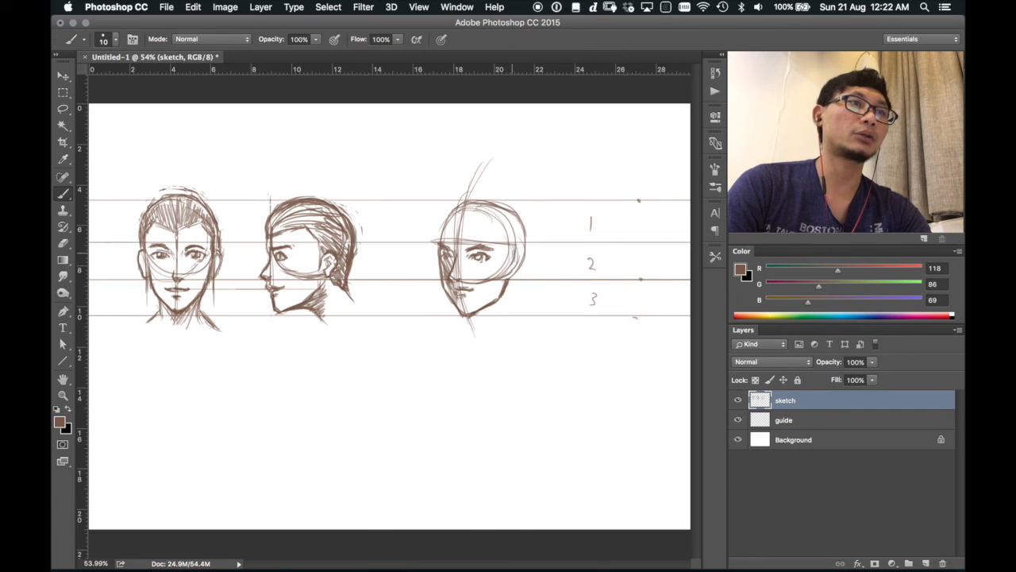
Draw the third head's ear and hairline, and darken the outline of the hair around the back of the skull.
left_click_drag(515, 249, 520, 262)
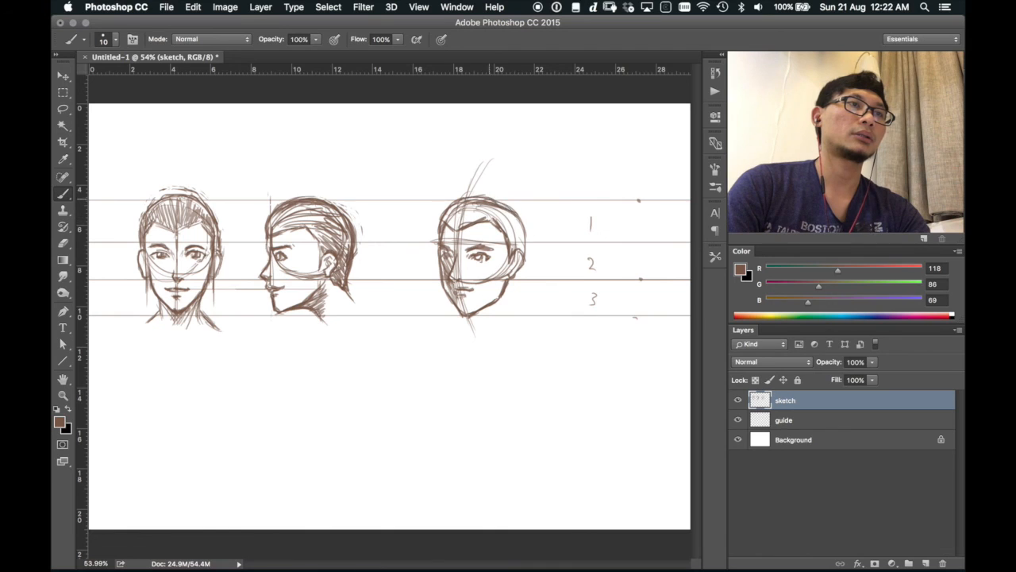
left_click_drag(490, 224, 522, 198)
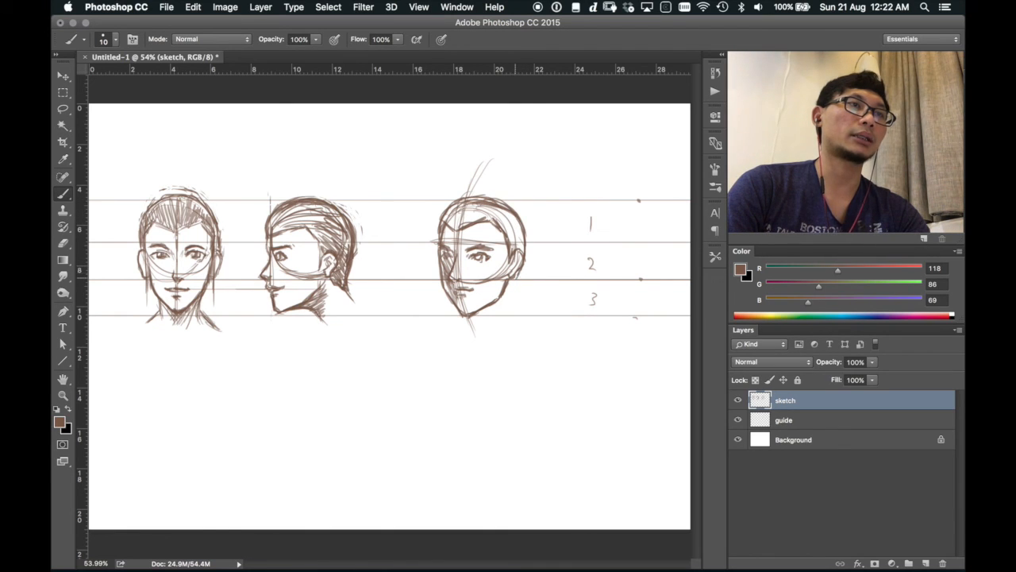
Draw the third head's neck and shoulder line, and hatch the shadow under the jaw.
mouse_move(511, 281)
left_mouse_down()
mouse_move(517, 311)
mouse_move(531, 316)
left_mouse_up()
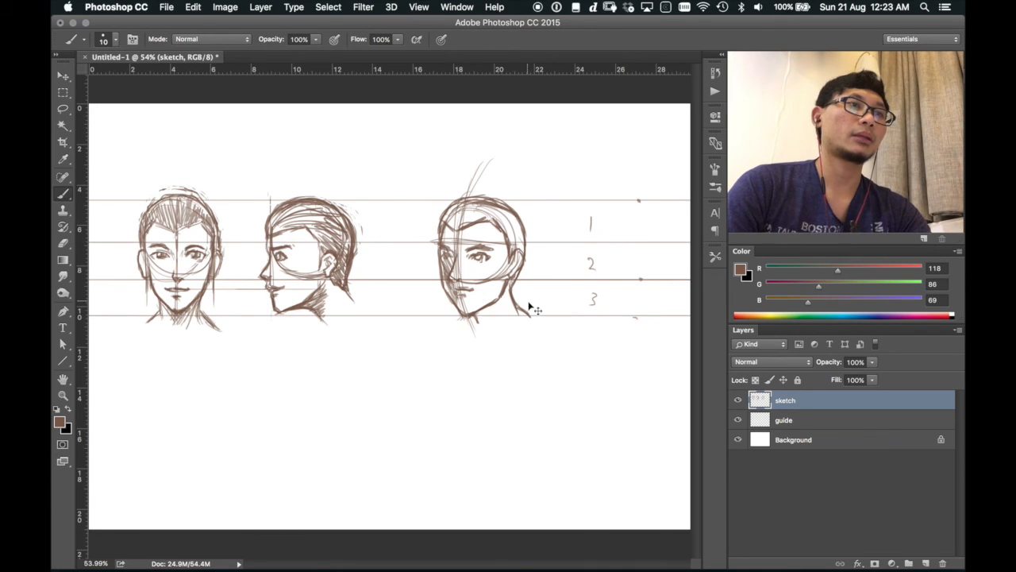
key("super+z")
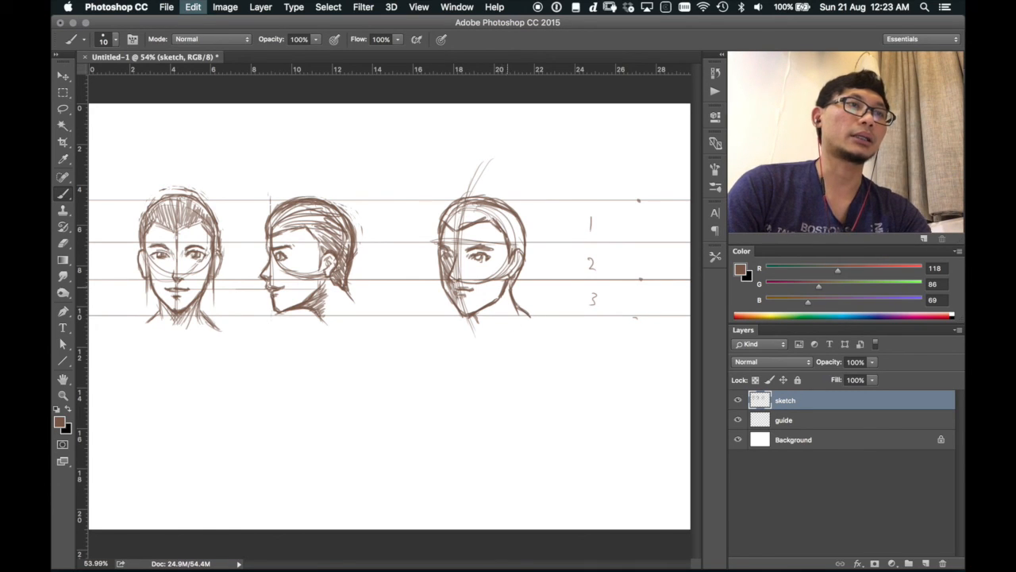
left_click_drag(505, 296, 486, 322)
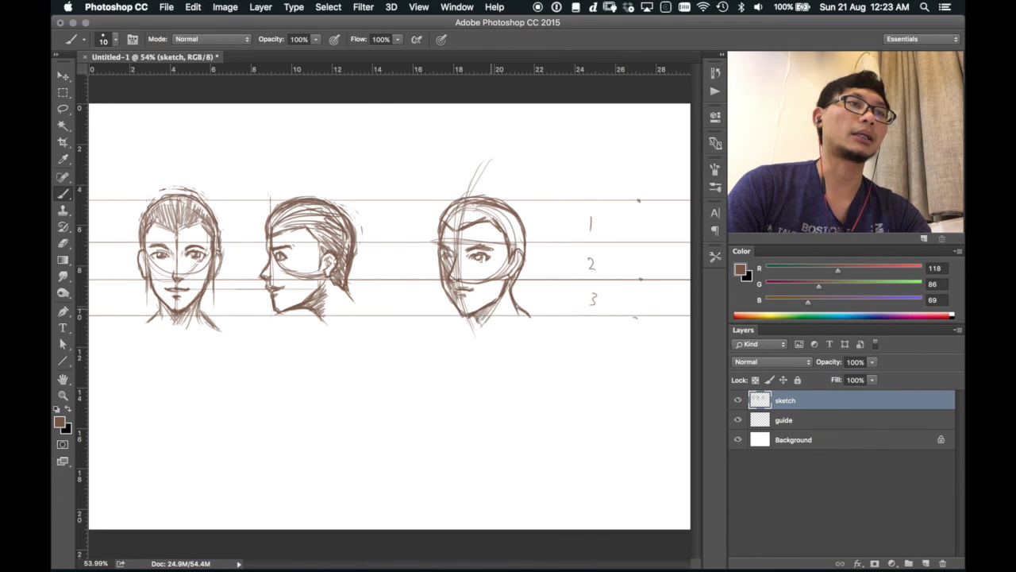
left_click_drag(493, 310, 510, 288)
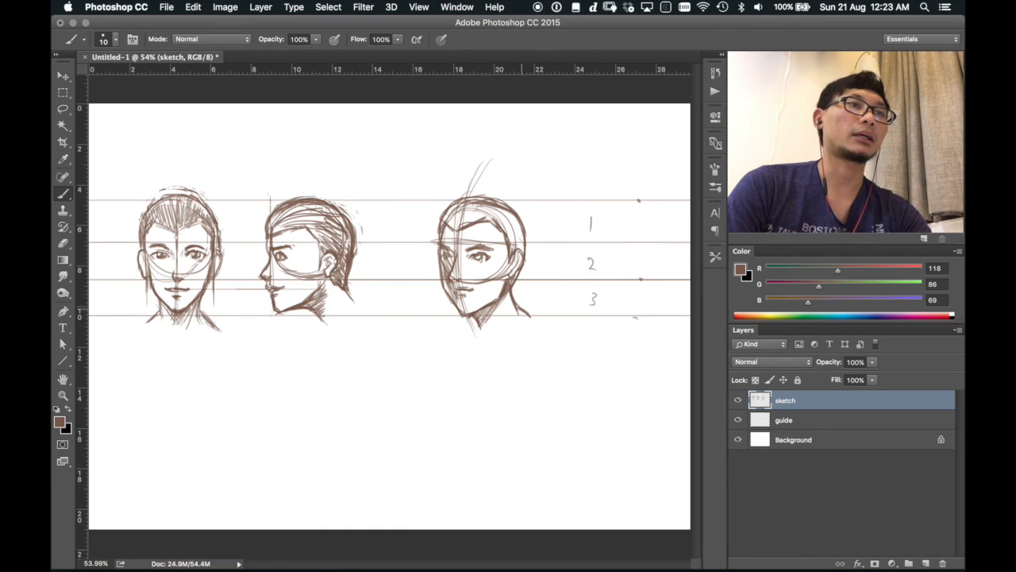
left_click_drag(517, 306, 552, 322)
key("e")
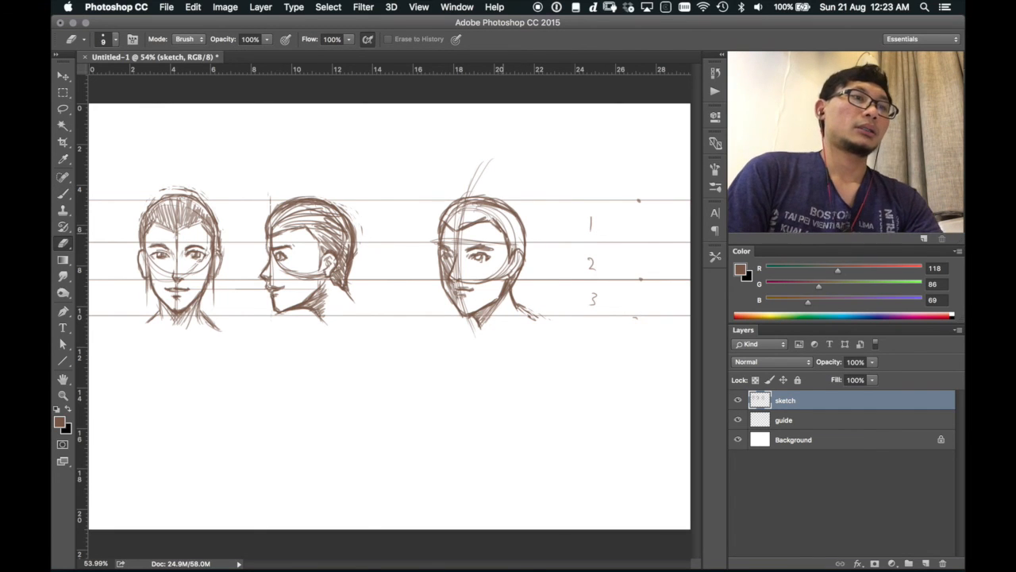
key("b")
Select the three-quarter head with a freehand outline, move it horizontally closer to the side view, and deselect it.
key("l")
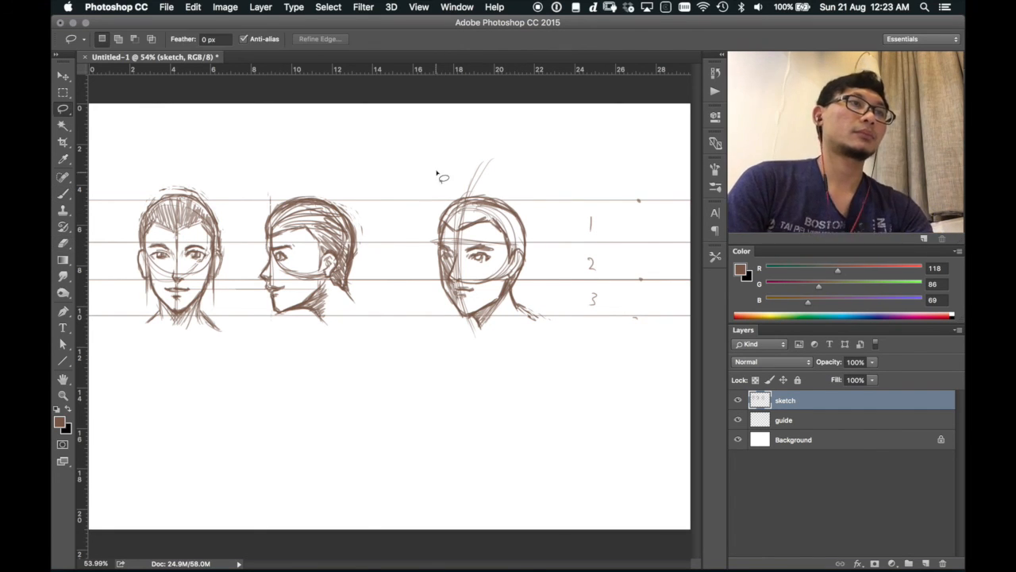
mouse_move(478, 145)
left_mouse_down()
mouse_move(420, 236)
mouse_move(446, 317)
mouse_move(529, 351)
mouse_move(570, 302)
mouse_move(534, 201)
mouse_move(482, 148)
left_mouse_up()
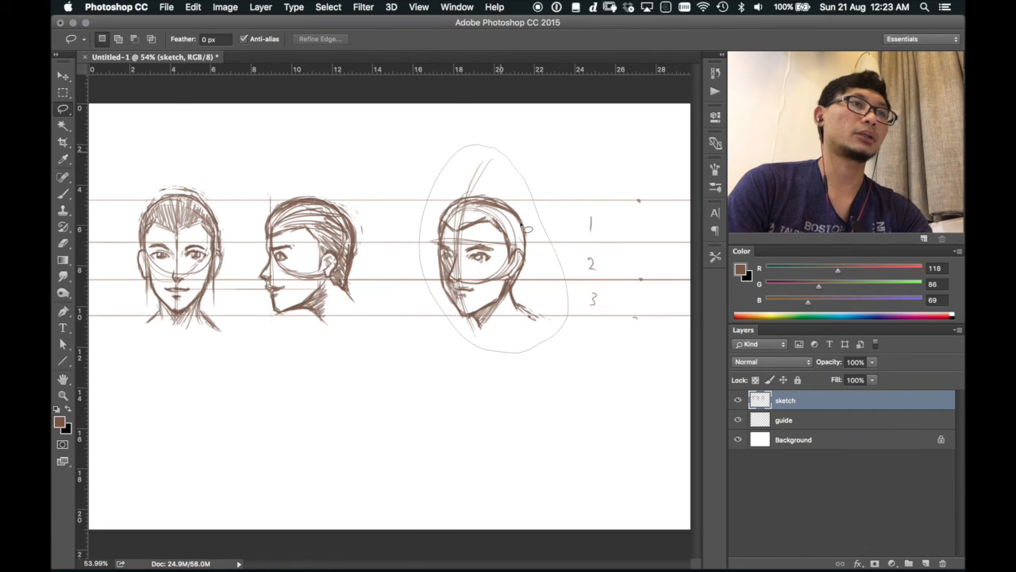
key("v")
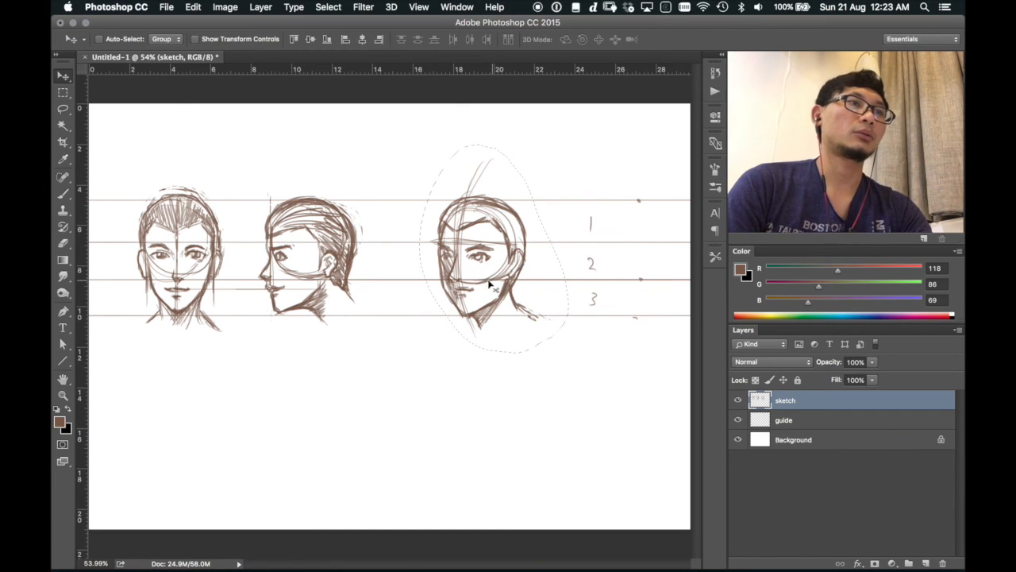
left_click_drag(493, 282, 457, 282)
key("super+d")
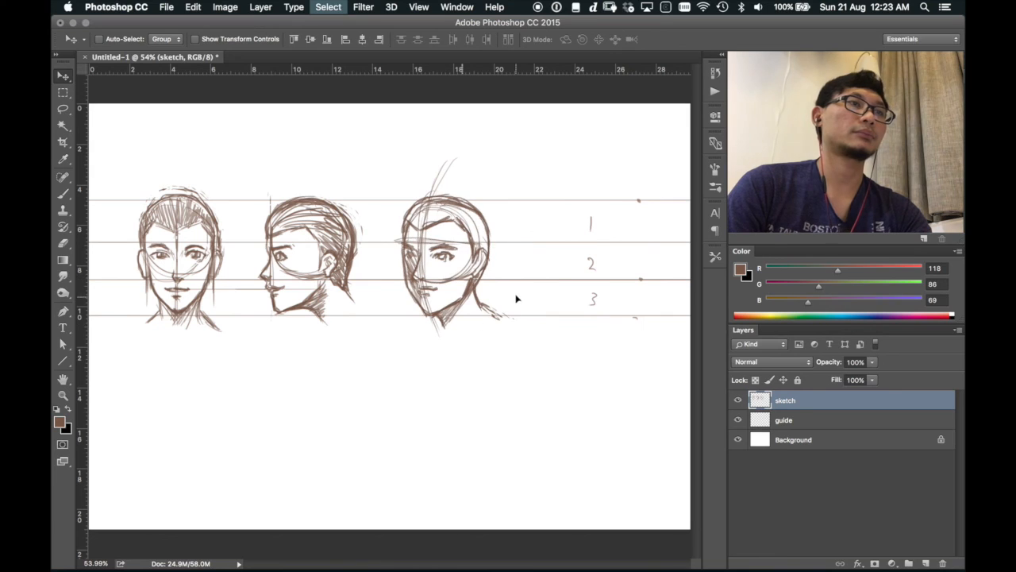
Hide the guide layer so only the three head sketches remain on the white background.
key("super+t")
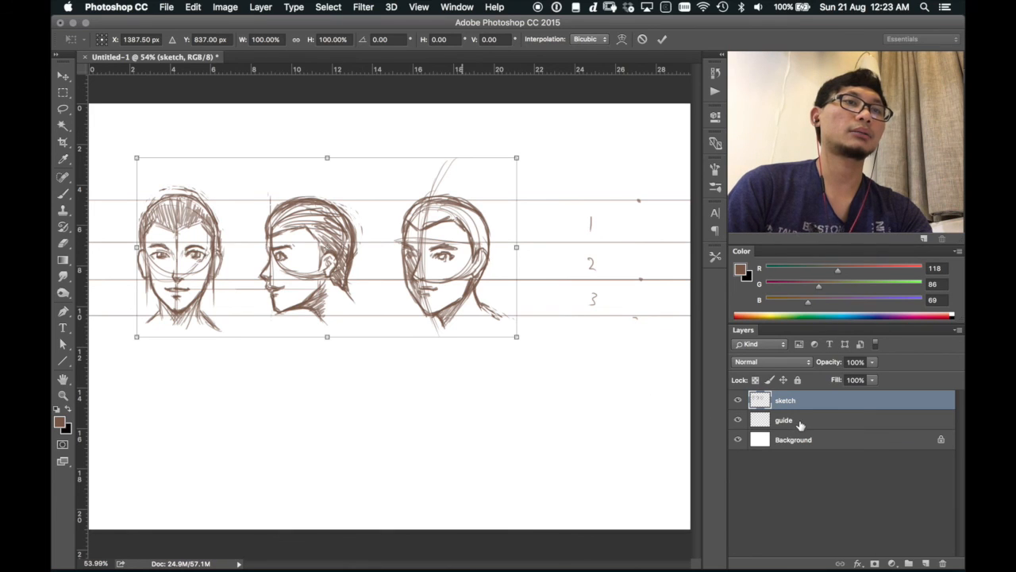
key("Return")
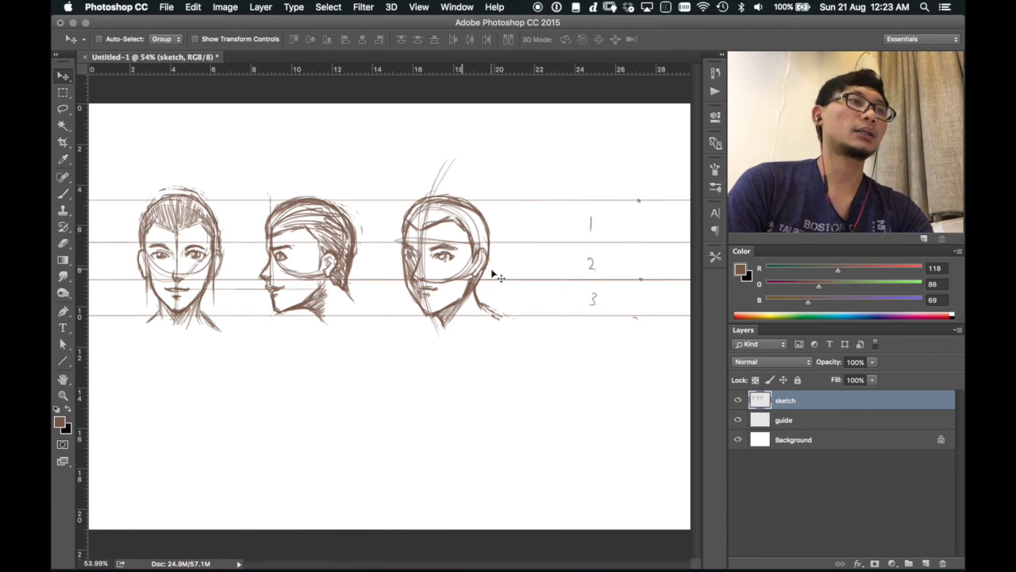
left_click(738, 420)
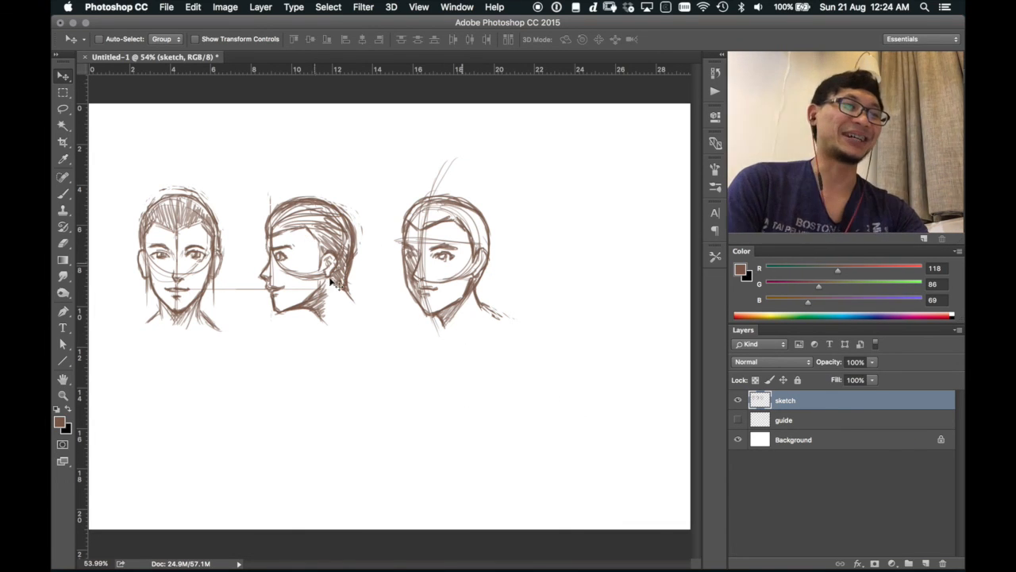
key("l")
mouse_move(143, 177)
left_mouse_down()
mouse_move(126, 226)
mouse_move(135, 326)
mouse_move(205, 367)
mouse_move(424, 374)
mouse_move(581, 323)
mouse_move(547, 184)
mouse_move(443, 147)
mouse_move(318, 148)
mouse_move(151, 177)
left_mouse_up()
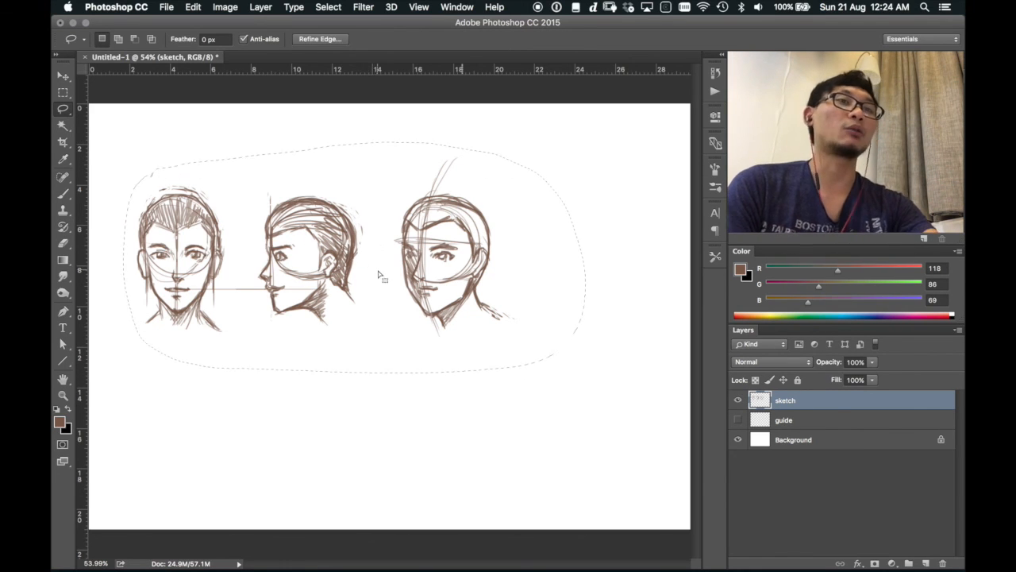
key("super+d")
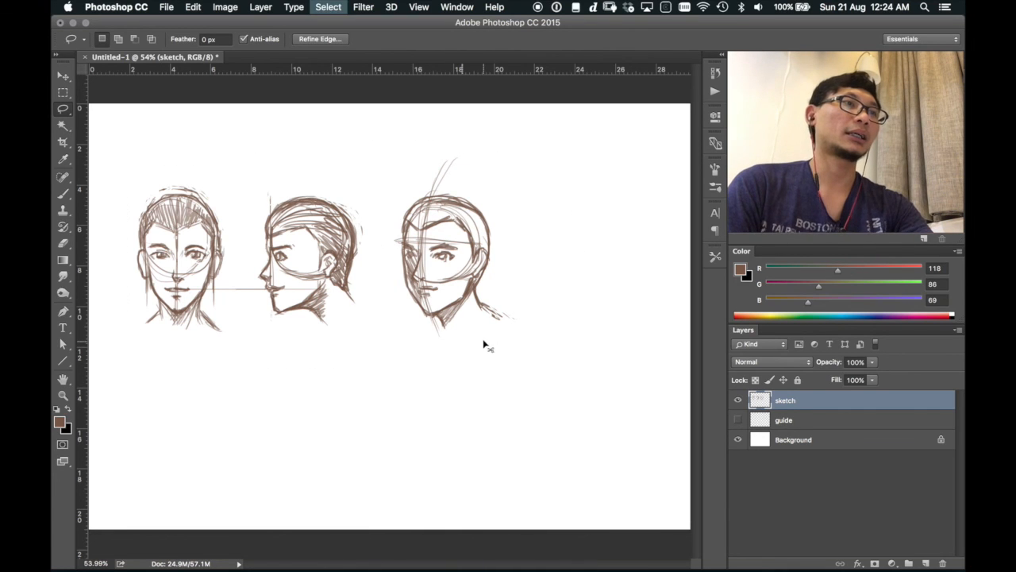
key("super+t")
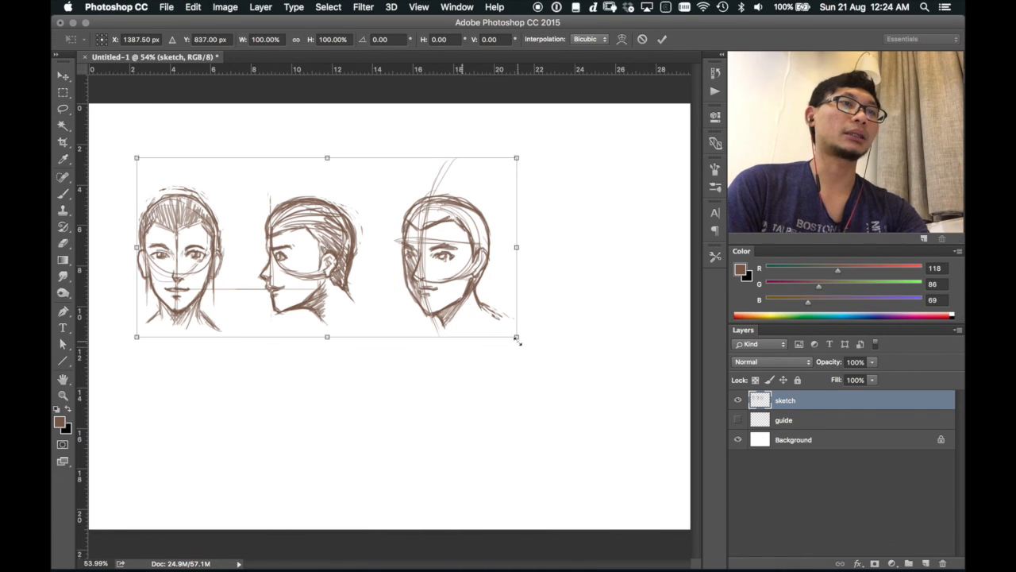
mouse_move(518, 338)
left_mouse_down()
mouse_move(626, 444)
mouse_move(614, 435)
left_mouse_up()
left_click_drag(640, 392, 642, 383)
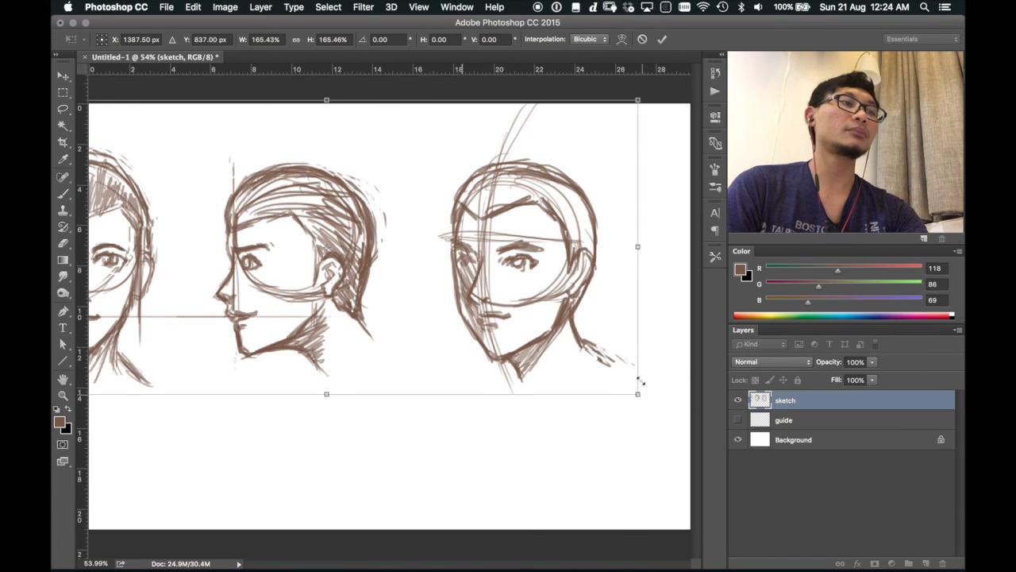
key("Escape")
Scale the sketch layer proportionally to about 148% so the three heads fill the canvas width.
key("super+t")
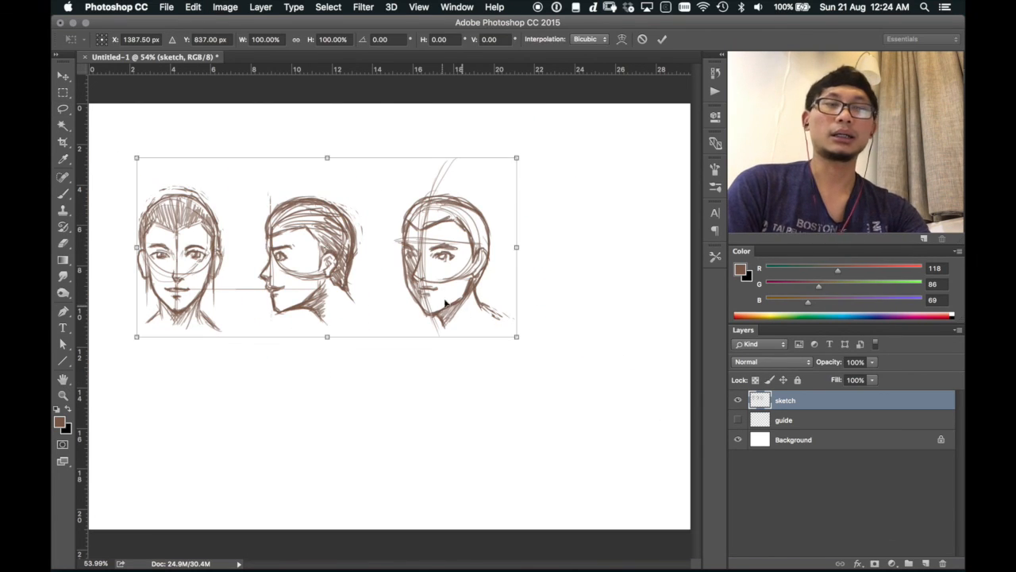
left_click_drag(516, 337, 652, 458)
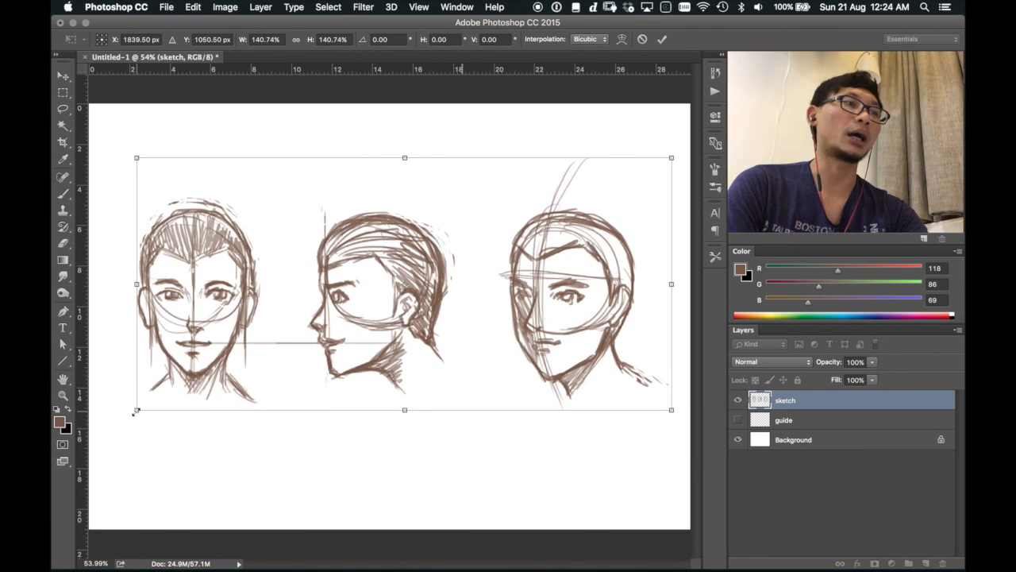
left_click_drag(137, 410, 107, 423)
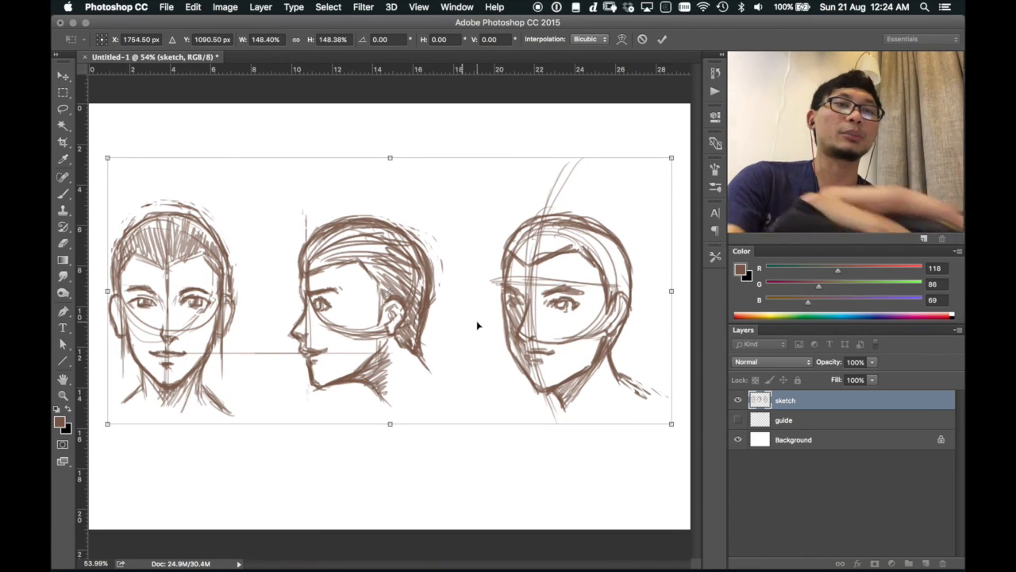
key("Return")
Fill the hair of the three-quarter head with brush strokes sweeping from the hairline back towards the ear.
key("l")
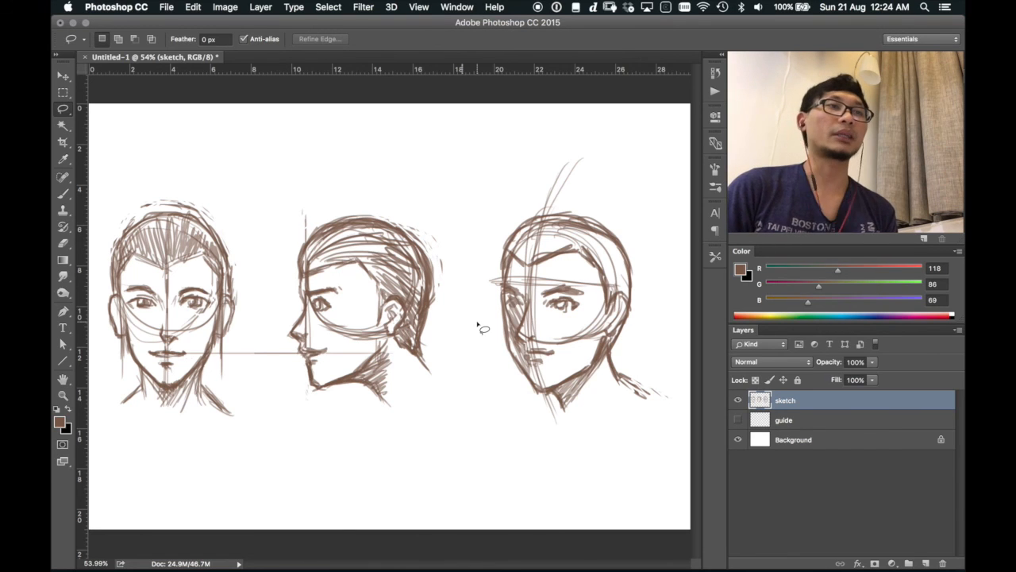
key("b")
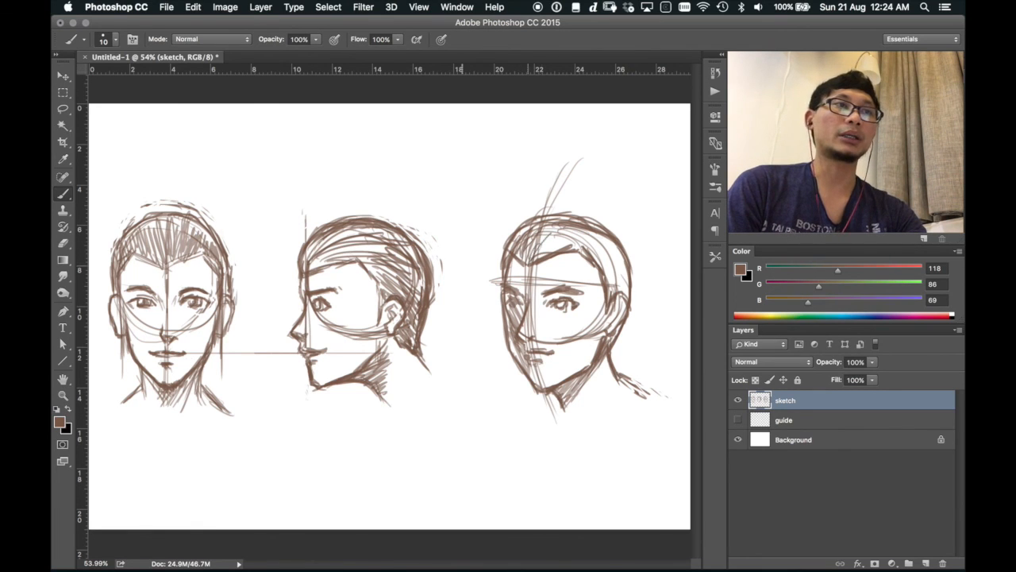
mouse_move(574, 231)
left_mouse_down()
mouse_move(602, 243)
mouse_move(616, 296)
left_mouse_up()
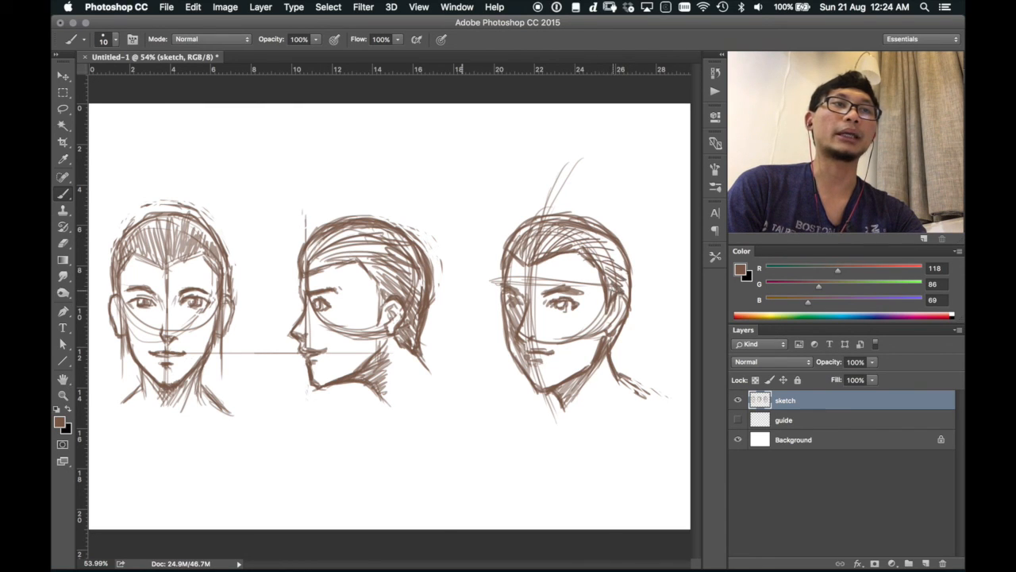